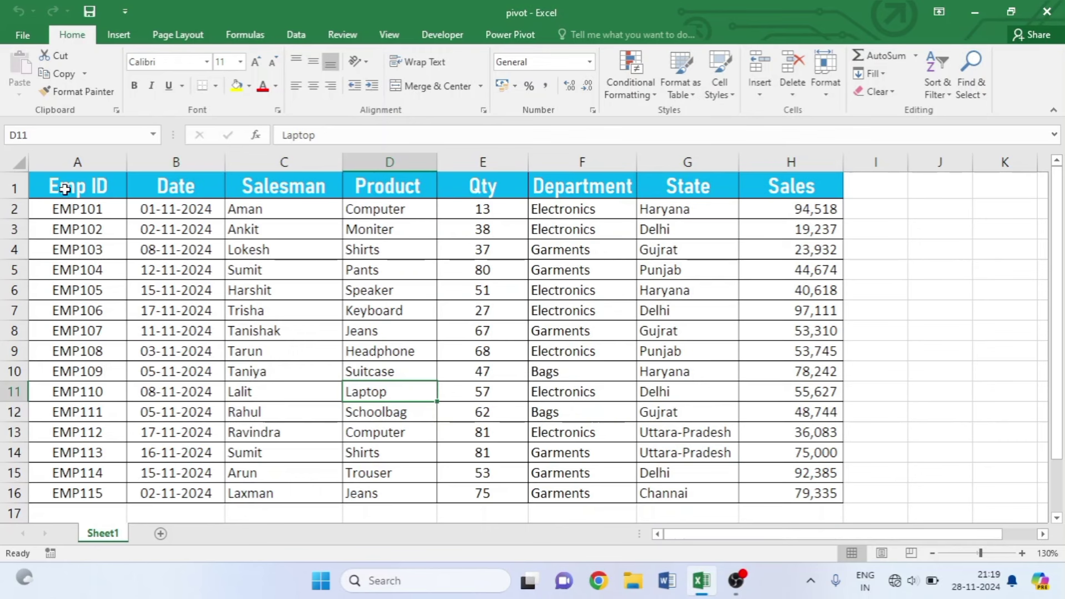
Select cell C8 in the sales table and bring up the Insert ribbon.
{"action": "left_click", "coordinate": [253, 331]}
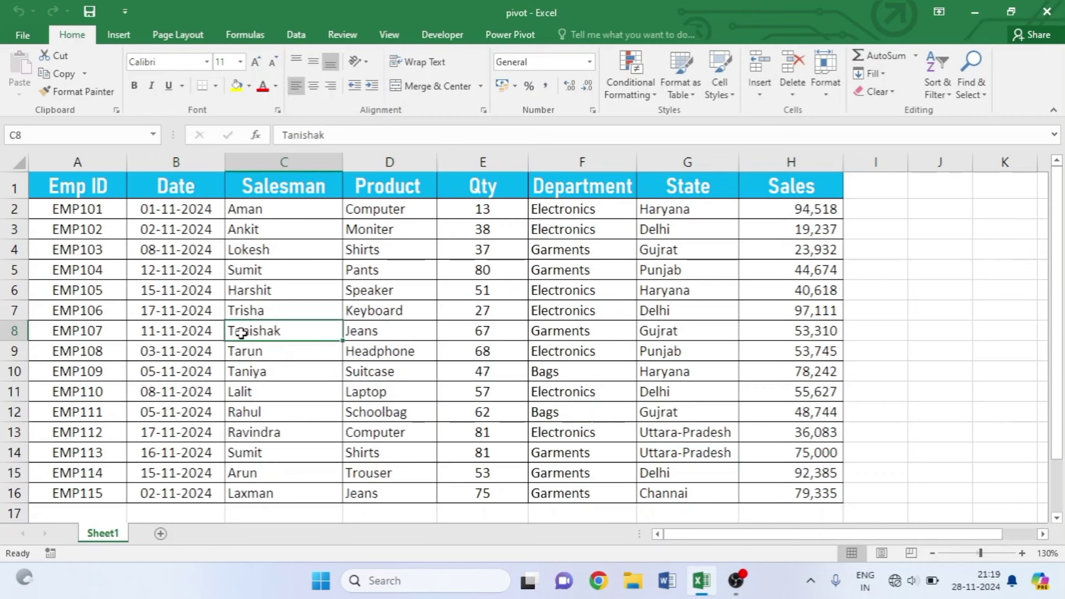
{"action": "left_click", "coordinate": [114, 47]}
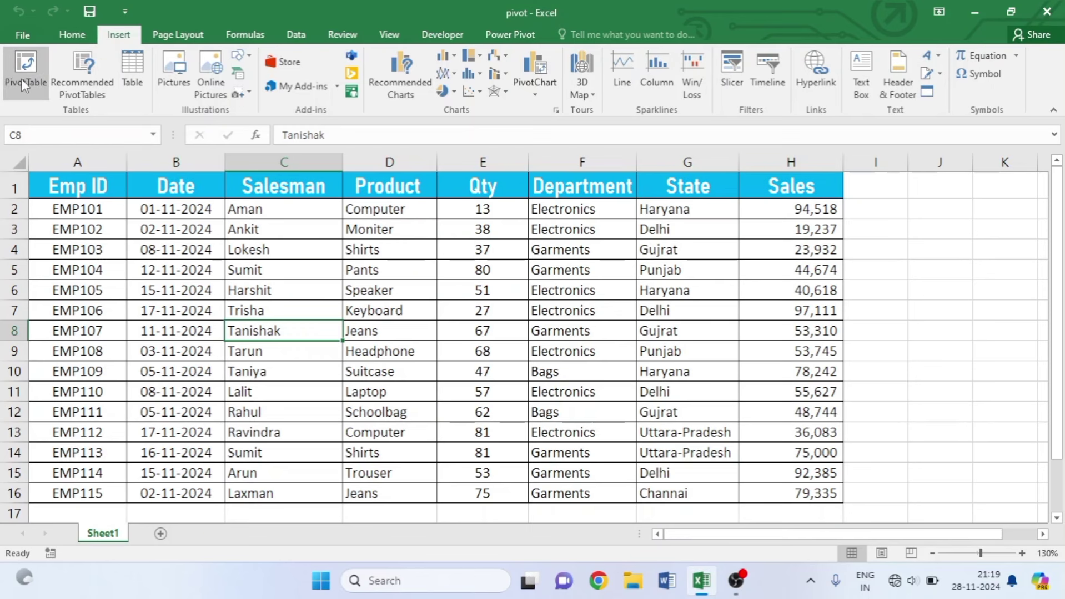
Insert a PivotTable from Sheet1!$A$1:$H$16 onto a new worksheet.
{"action": "left_click", "coordinate": [21, 79]}
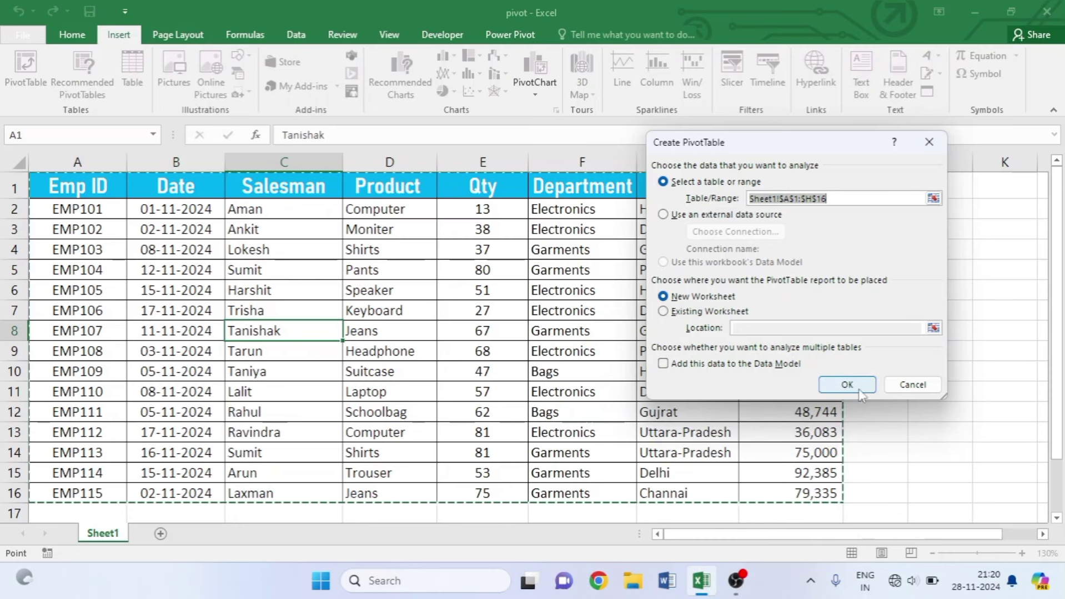
{"action": "left_click", "coordinate": [858, 390]}
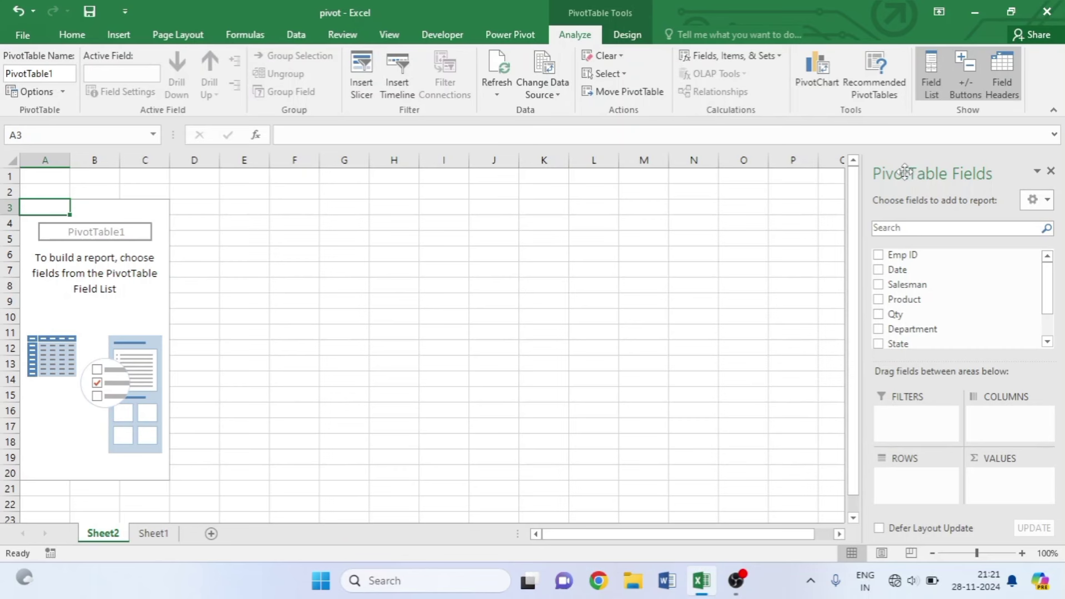
Float the PivotTable Fields pane off to the side, checking the Sheet1 source data along the way.
{"action": "left_click_drag", "start_coordinate": [905, 172], "coordinate": [410, 241]}
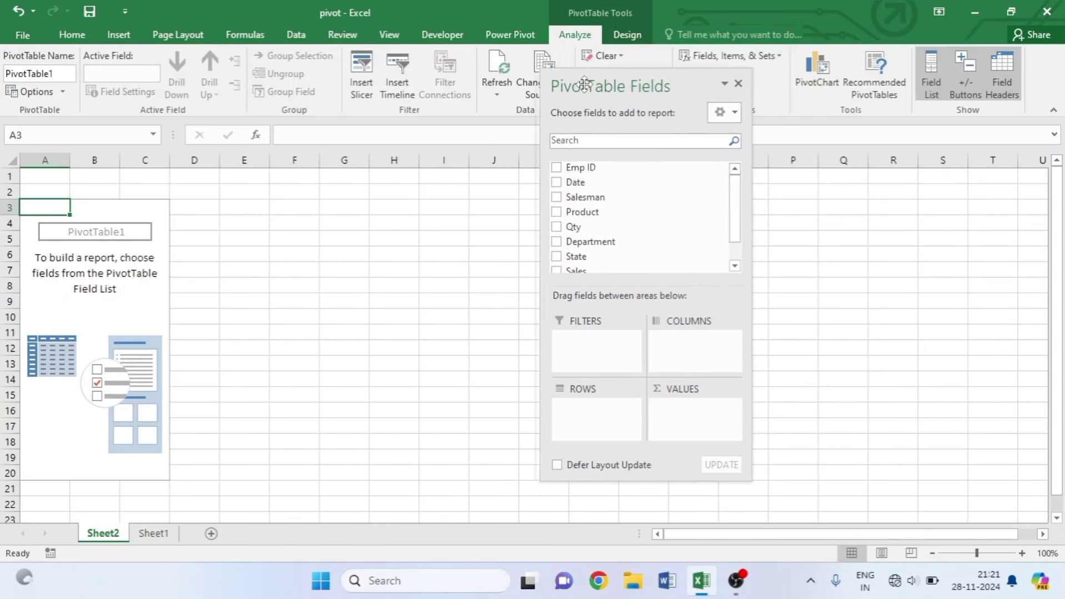
{"action": "left_click_drag", "start_coordinate": [411, 242], "coordinate": [764, 125]}
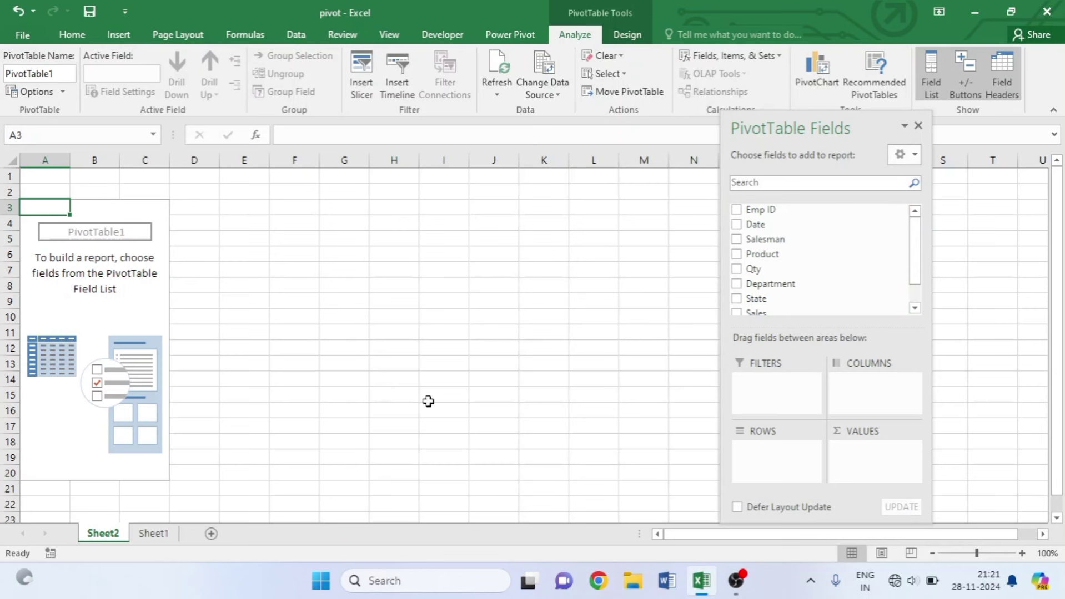
{"action": "left_click", "coordinate": [151, 533]}
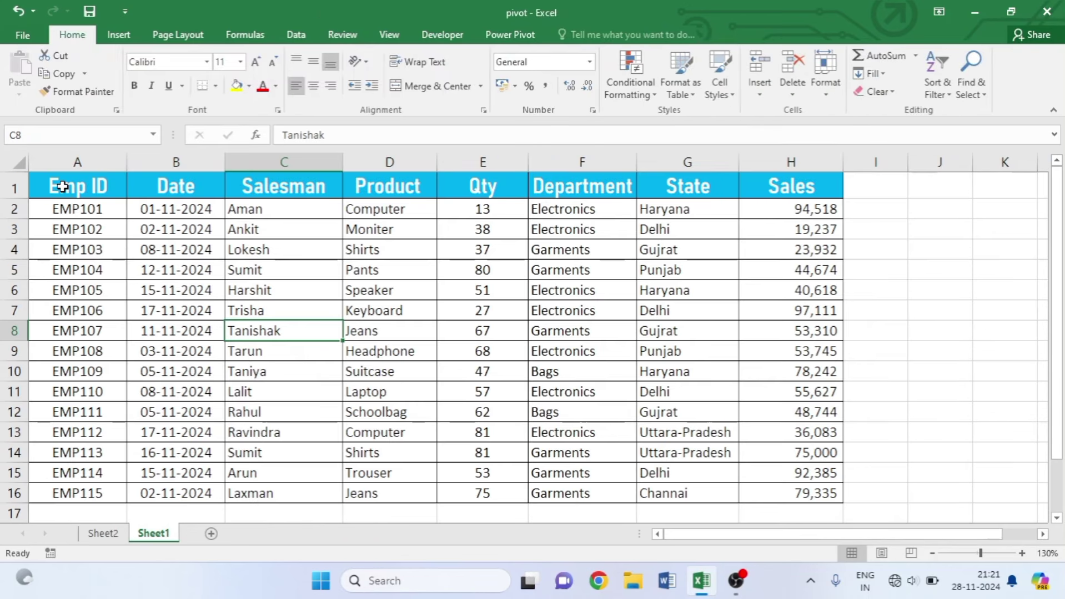
{"action": "left_click", "coordinate": [104, 534]}
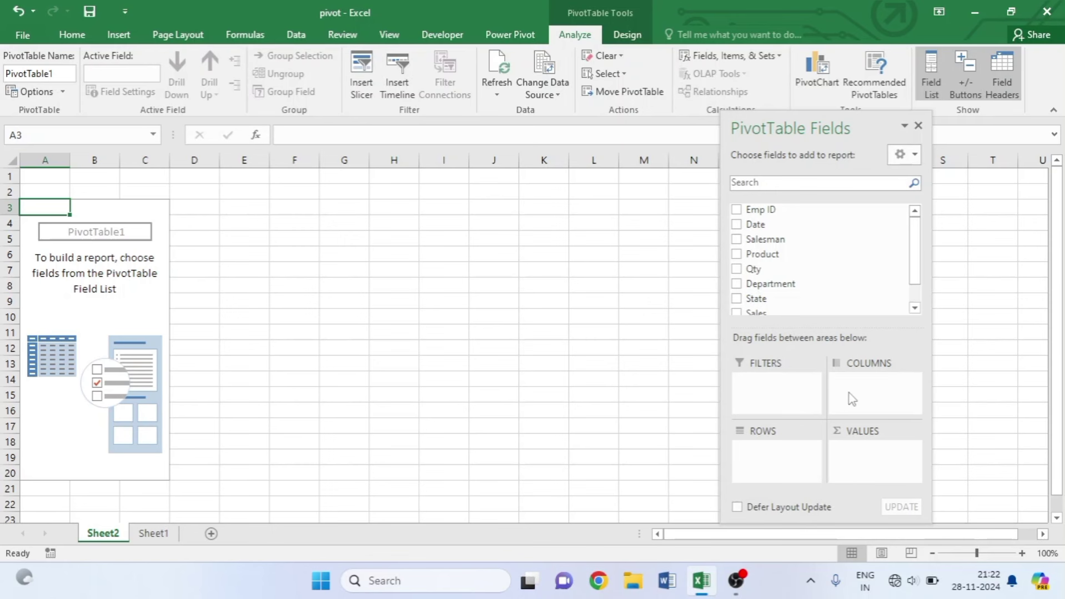
{"action": "left_click", "coordinate": [148, 533]}
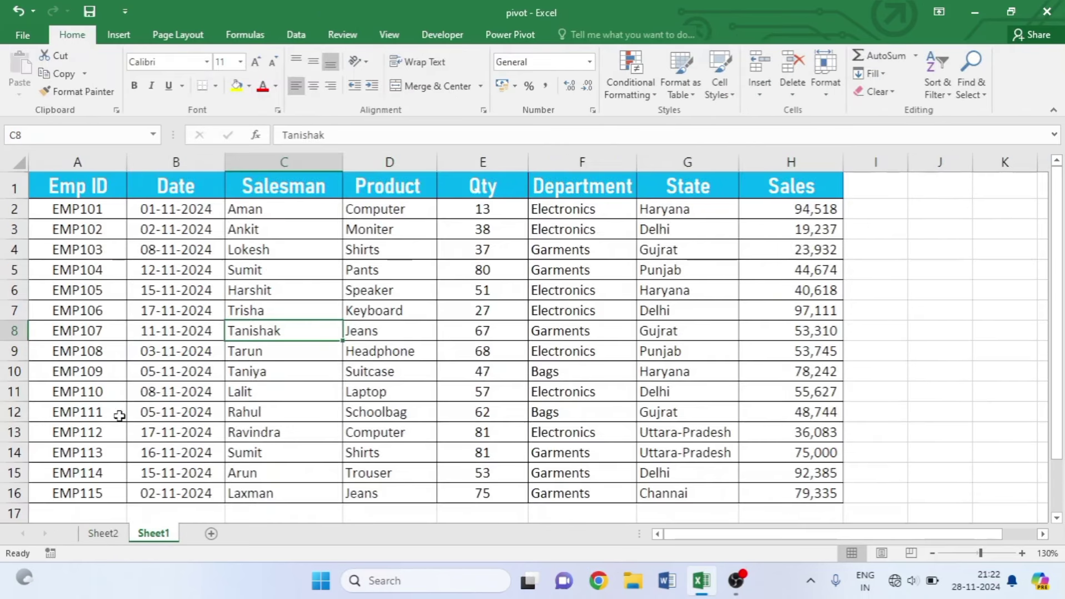
{"action": "left_click", "coordinate": [102, 533]}
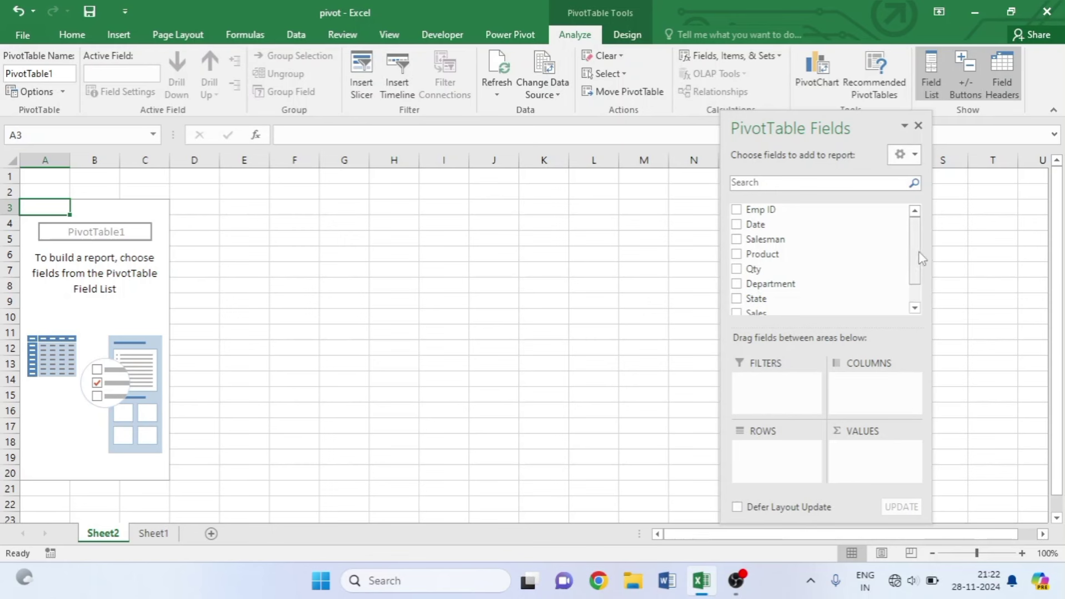
Sum Sales by Department rows: Bags 126986, Electronics 396939, Garments 368636, total 892561.
{"action": "left_click_drag", "start_coordinate": [916, 257], "coordinate": [914, 287]}
{"action": "left_click_drag", "start_coordinate": [788, 286], "coordinate": [852, 452]}
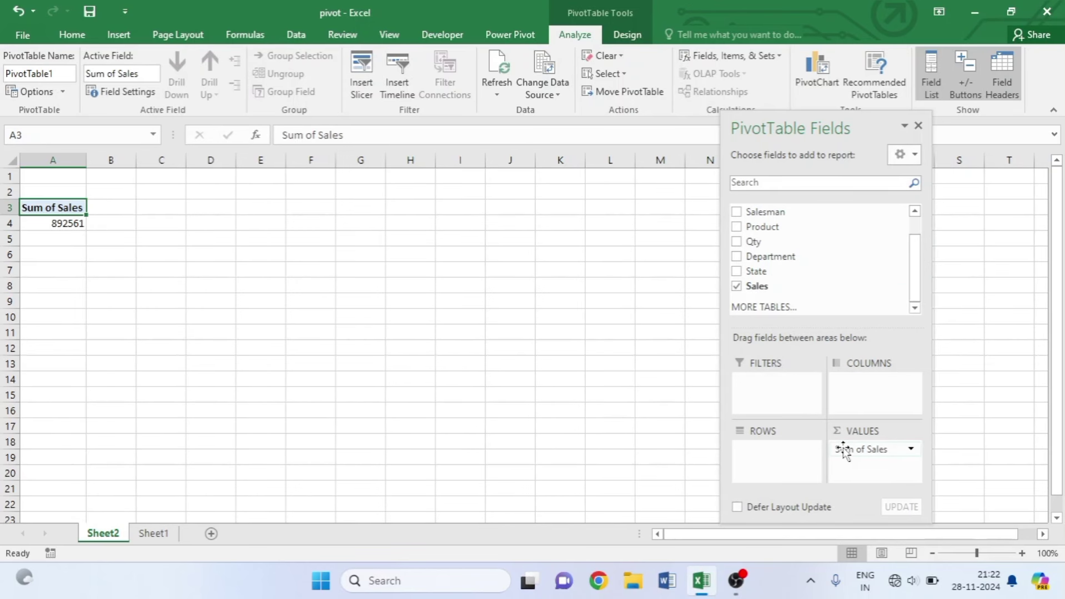
{"action": "left_click_drag", "start_coordinate": [770, 256], "coordinate": [805, 261]}
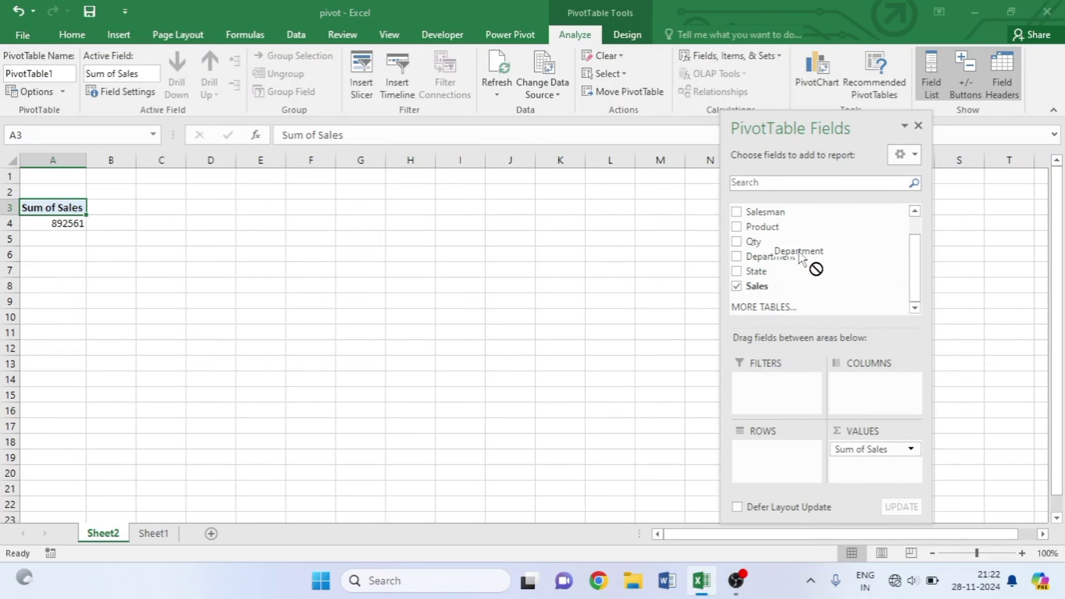
{"action": "left_click_drag", "start_coordinate": [803, 261], "coordinate": [779, 452]}
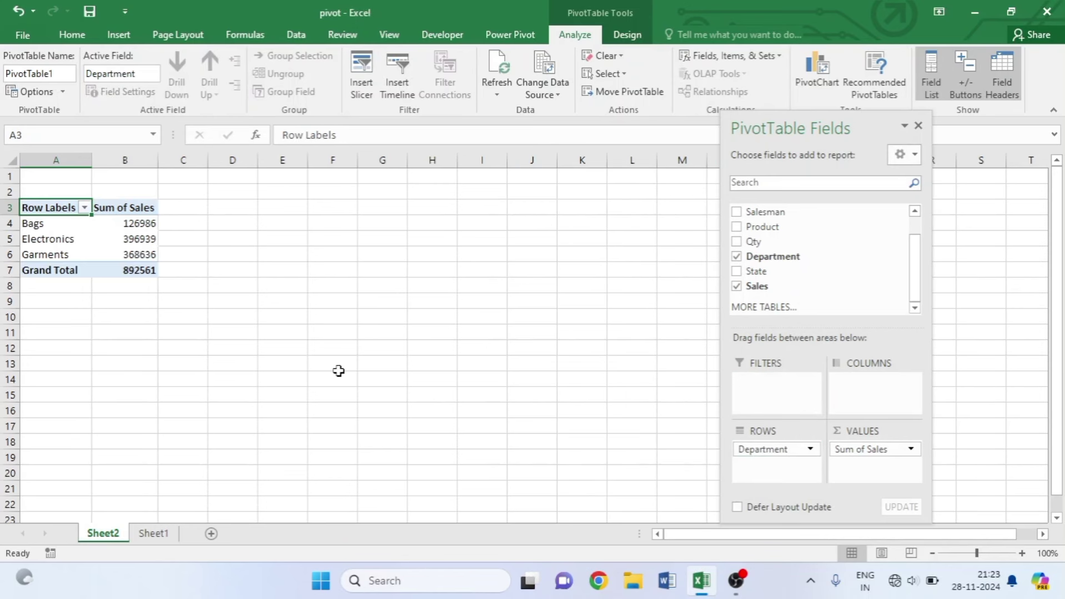
{"action": "scroll", "coordinate": [338, 371], "scroll_direction": "up", "scroll_amount": 1}
{"action": "scroll", "coordinate": [339, 370], "scroll_direction": "up", "scroll_amount": 4}
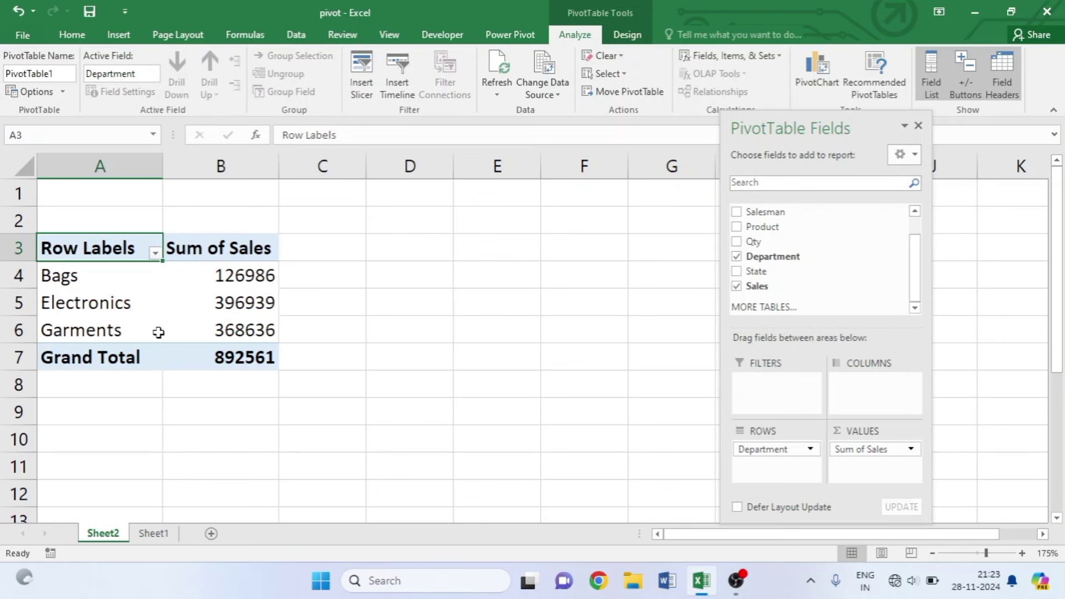
{"action": "left_click", "coordinate": [45, 276]}
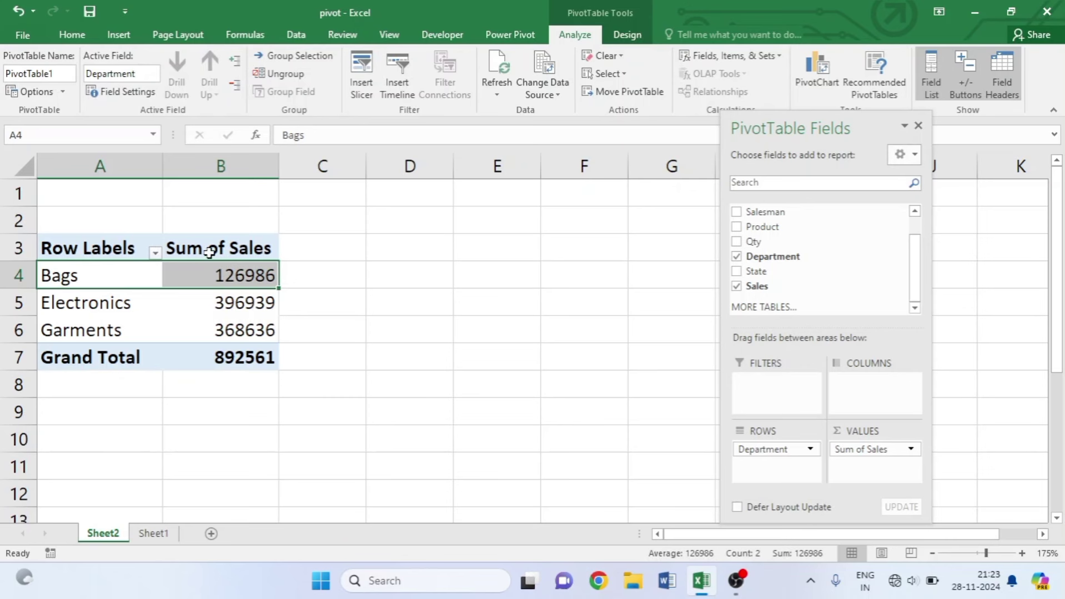
Drill into the Bags total 126986 on Sheet3 and autofit the Date column.
{"action": "double_click", "coordinate": [265, 277]}
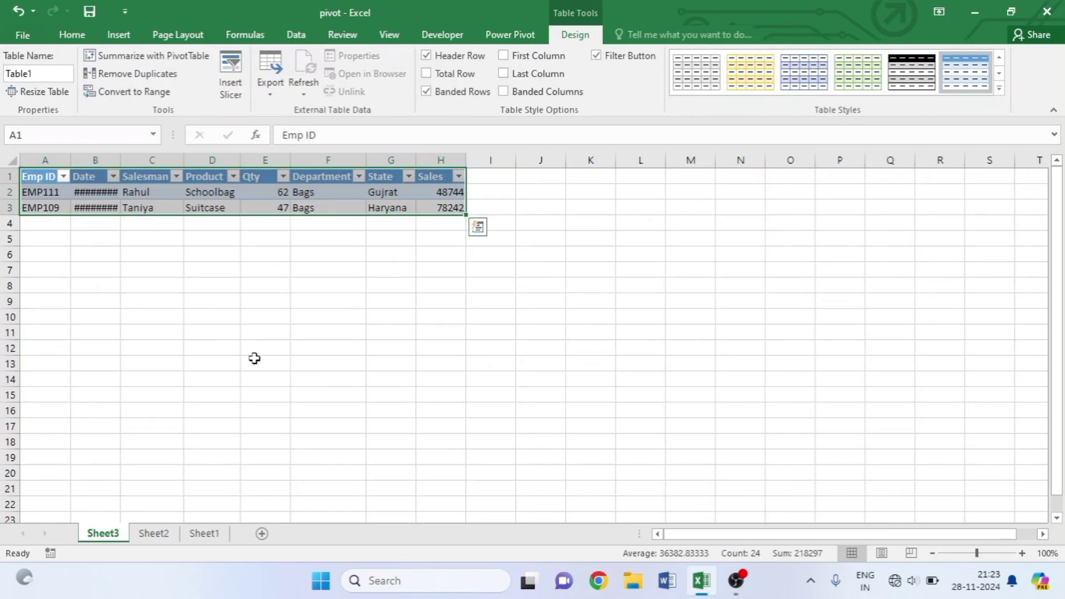
{"action": "scroll", "coordinate": [254, 358], "scroll_direction": "up", "scroll_amount": 2, "text": "ctrl"}
{"action": "scroll", "coordinate": [254, 359], "scroll_direction": "up", "scroll_amount": 1, "text": "ctrl"}
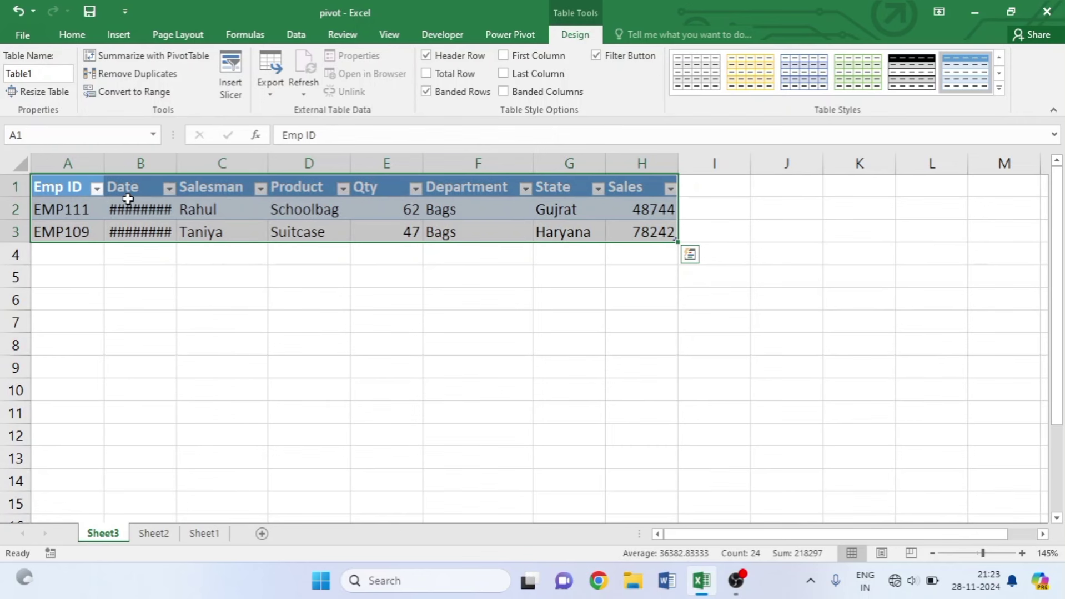
{"action": "double_click", "coordinate": [174, 165]}
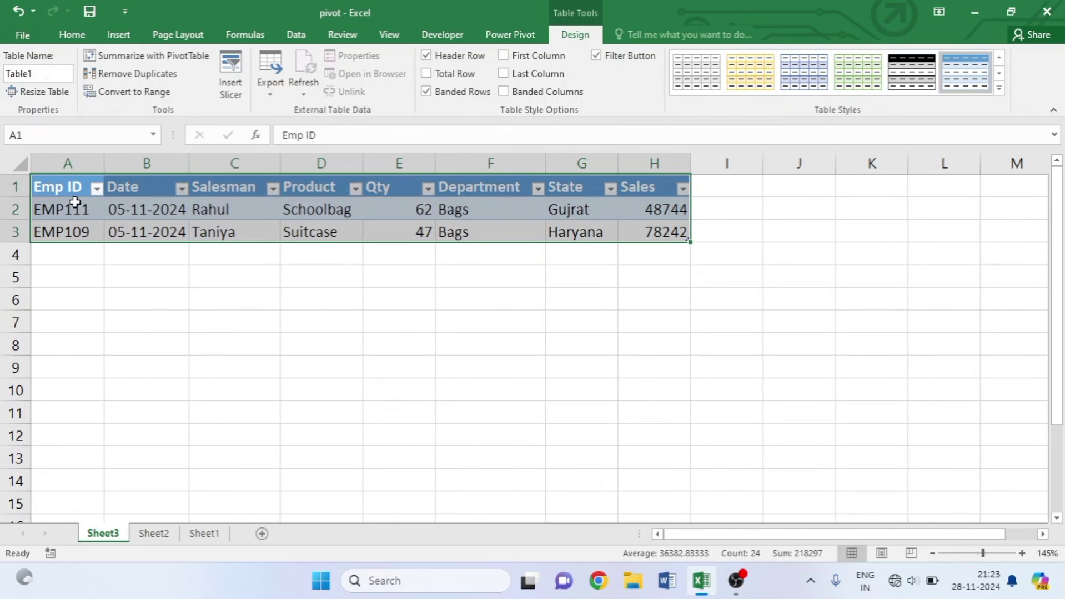
{"action": "left_click", "coordinate": [308, 215]}
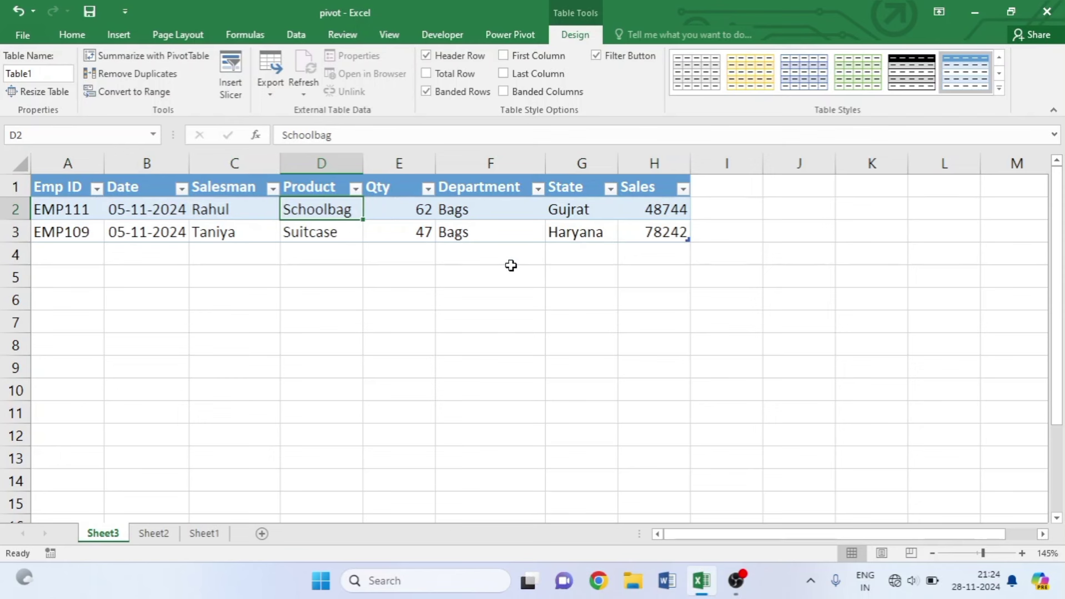
Return to the Sheet2 pivot and select the Electronics total 396939.
{"action": "left_click", "coordinate": [154, 533]}
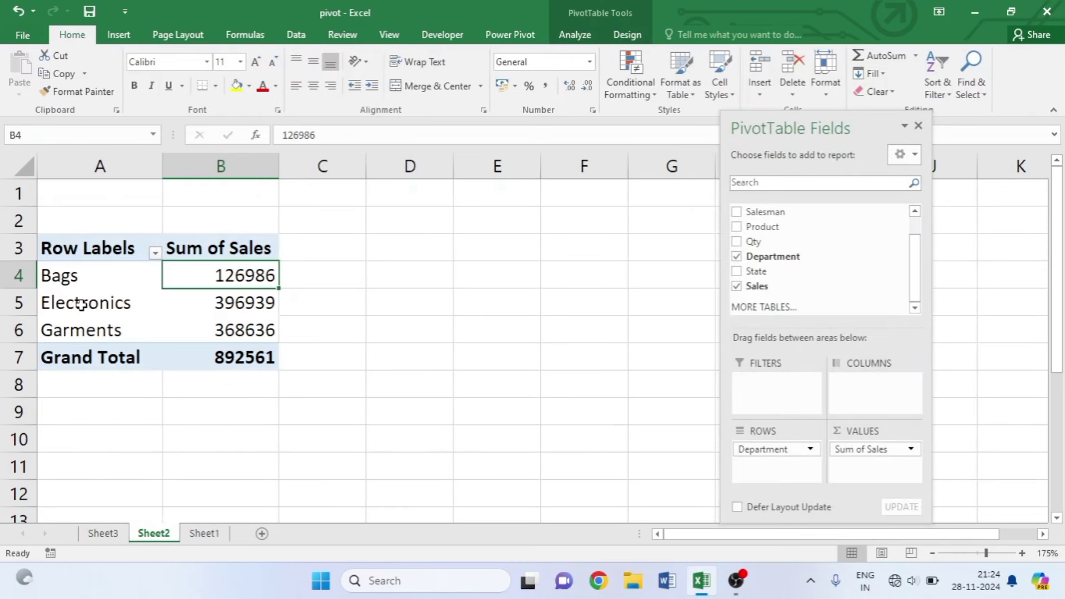
{"action": "left_click", "coordinate": [81, 305]}
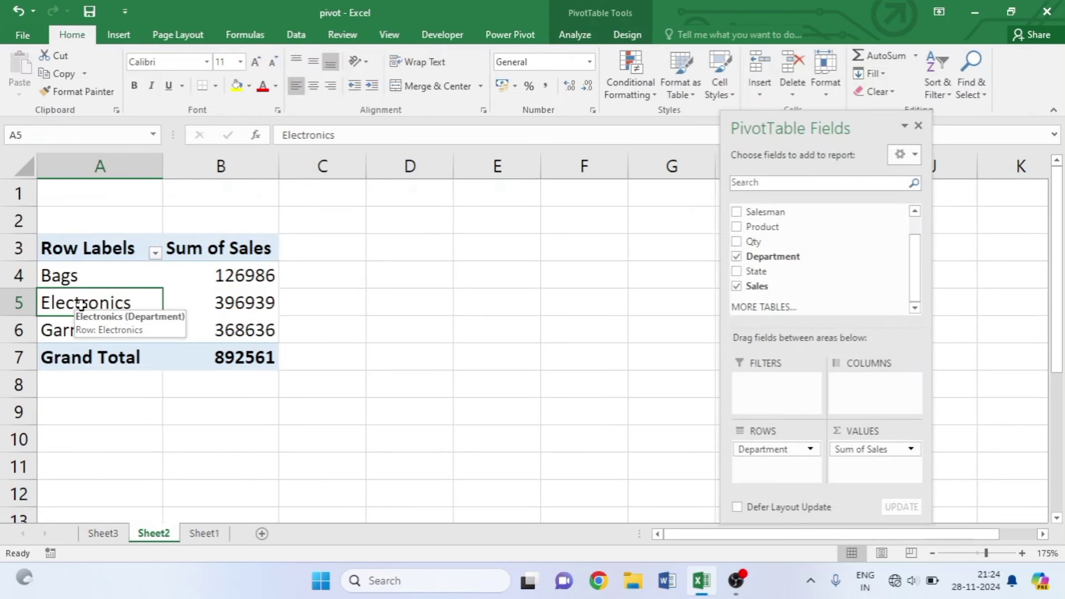
{"action": "left_click", "coordinate": [219, 305]}
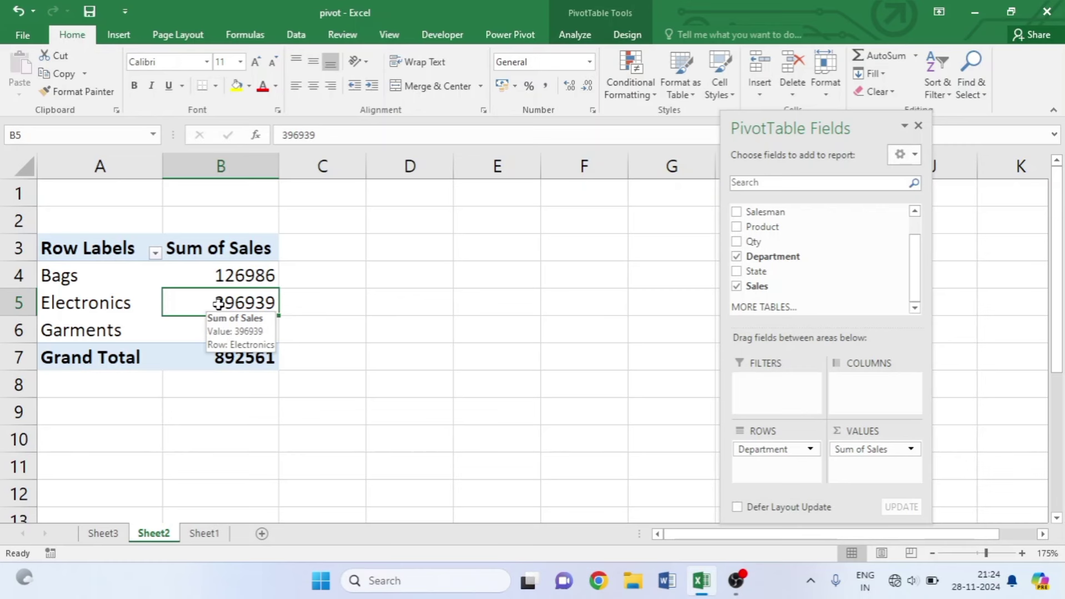
Drill into the Electronics total 396939 to list its seven records on Sheet4, then return to Sheet2.
{"action": "double_click", "coordinate": [220, 304]}
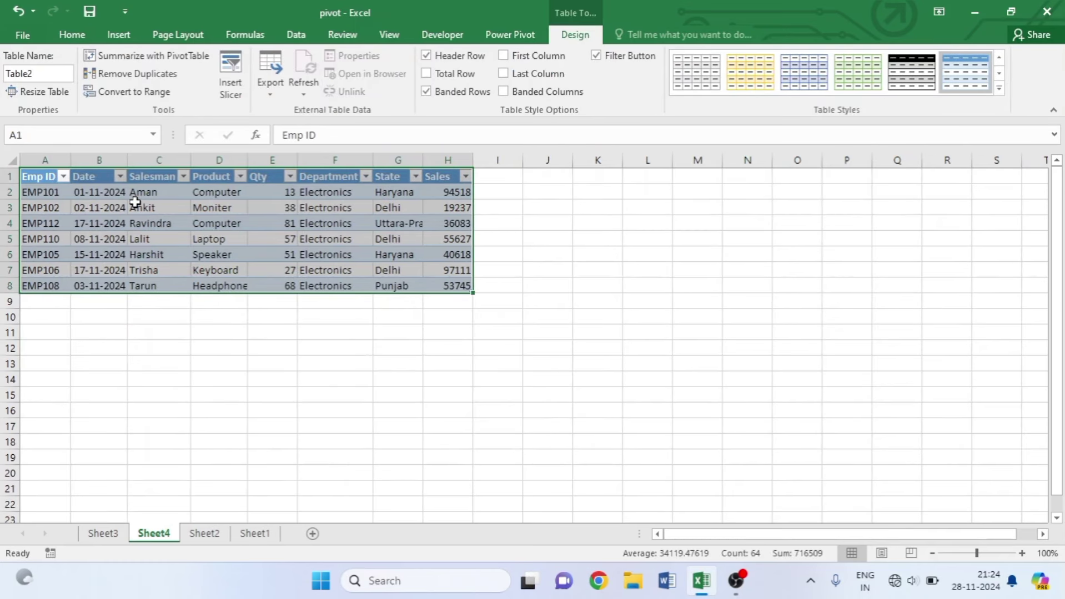
{"action": "scroll", "coordinate": [204, 310], "scroll_direction": "up", "scroll_amount": 3, "text": "ctrl"}
{"action": "scroll", "coordinate": [202, 304], "scroll_direction": "up", "scroll_amount": 2, "text": "ctrl"}
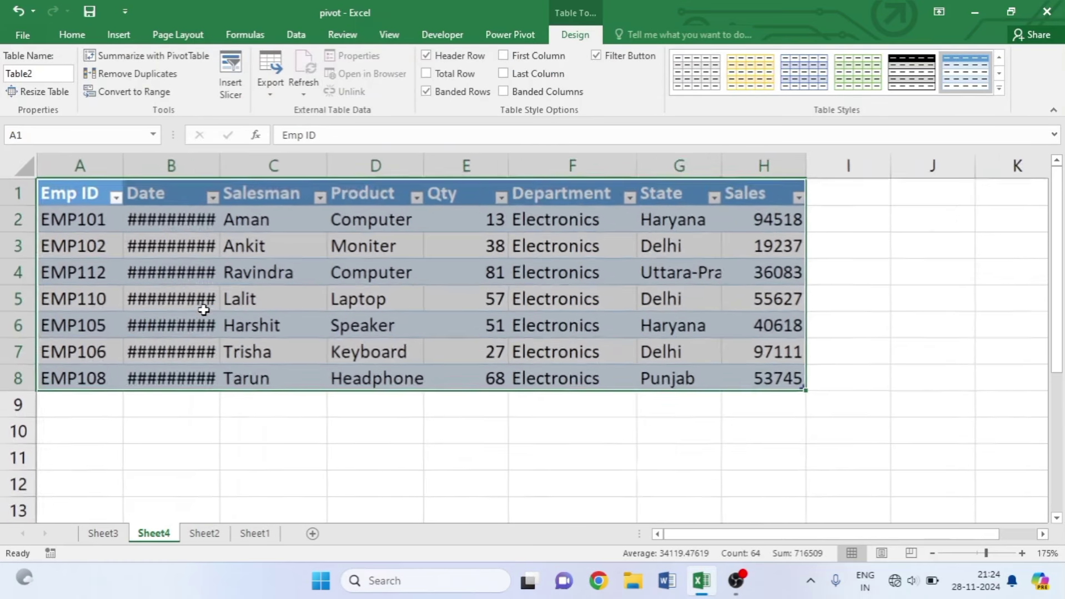
{"action": "scroll", "coordinate": [209, 304], "scroll_direction": "up", "scroll_amount": 1, "text": "ctrl"}
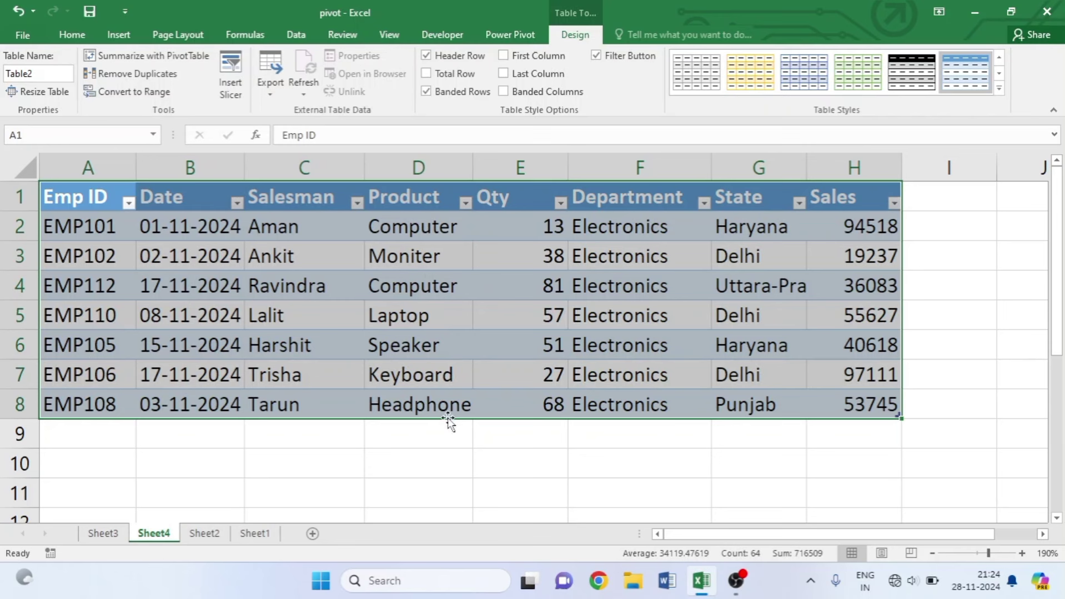
{"action": "left_click", "coordinate": [448, 304]}
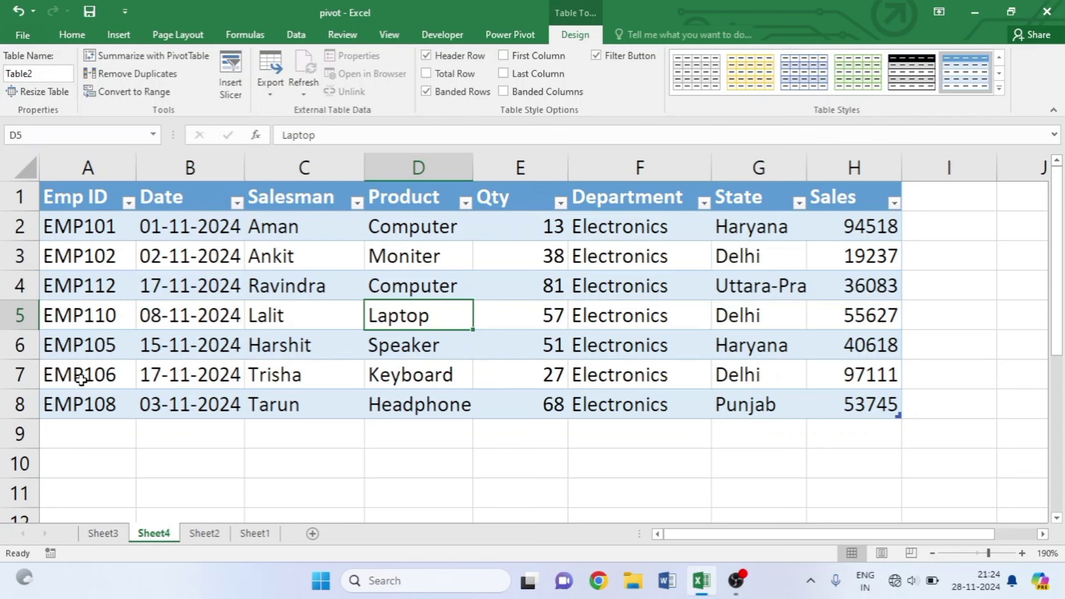
{"action": "left_click", "coordinate": [204, 534]}
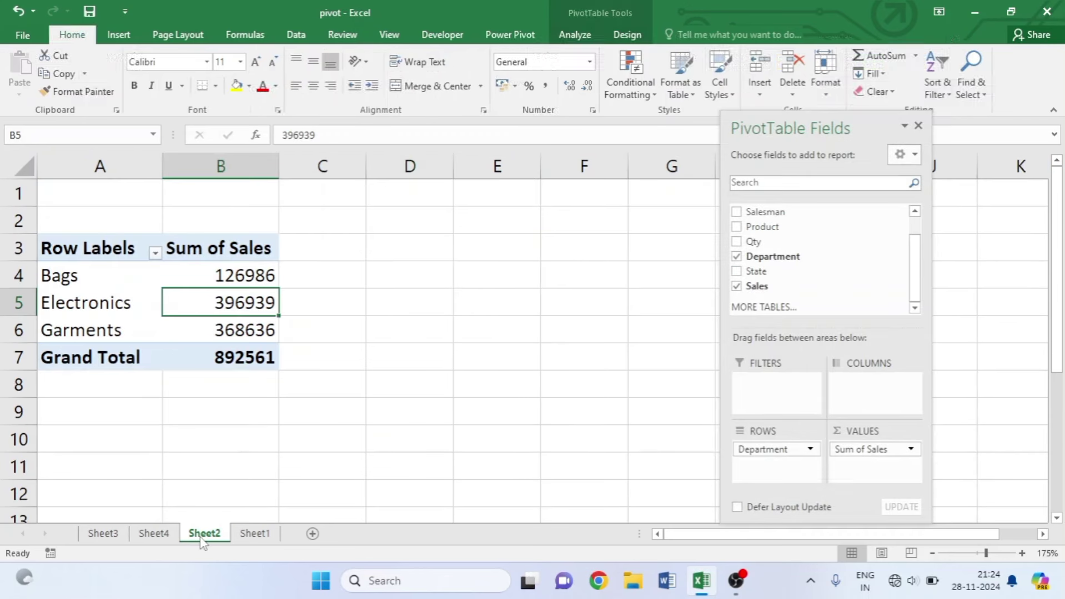
Drill into the Garments total to list its six records on Sheet5, autofitting the Date column.
{"action": "double_click", "coordinate": [231, 328]}
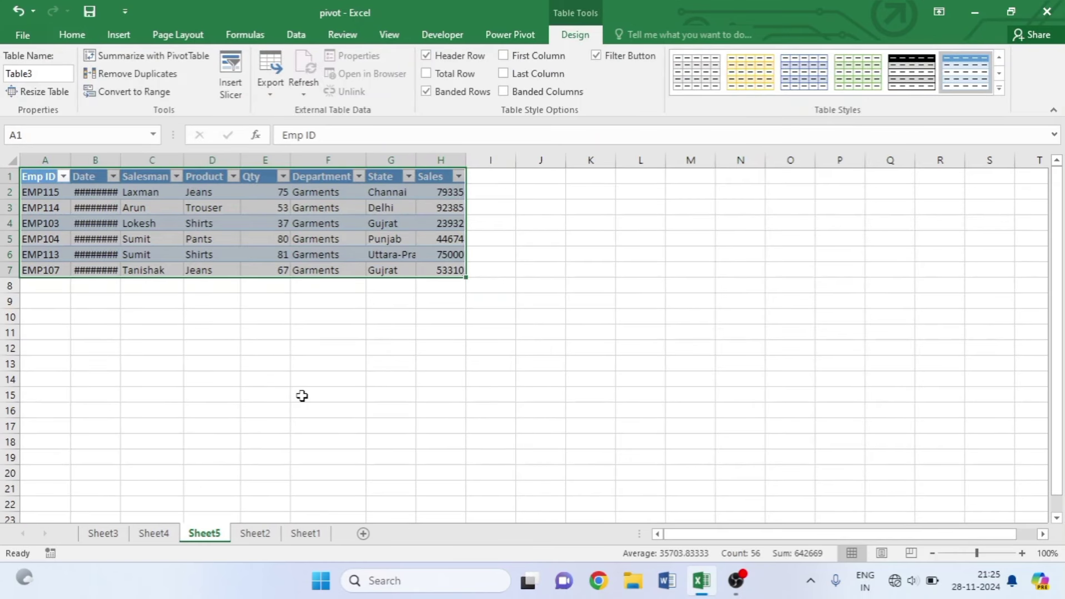
{"action": "scroll", "coordinate": [301, 396], "scroll_direction": "up", "scroll_amount": 3}
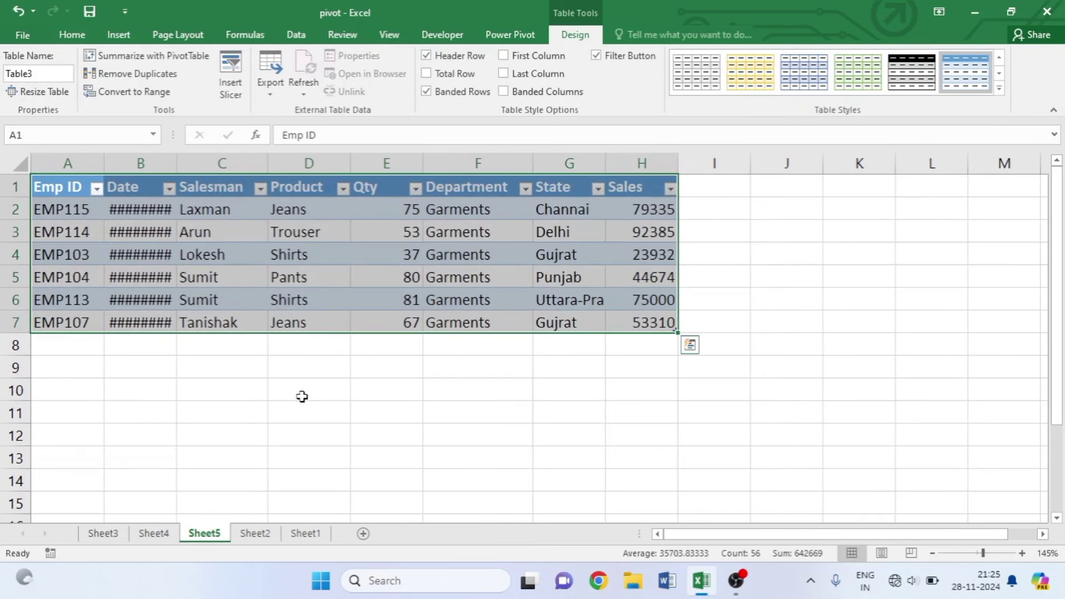
{"action": "double_click", "coordinate": [176, 161]}
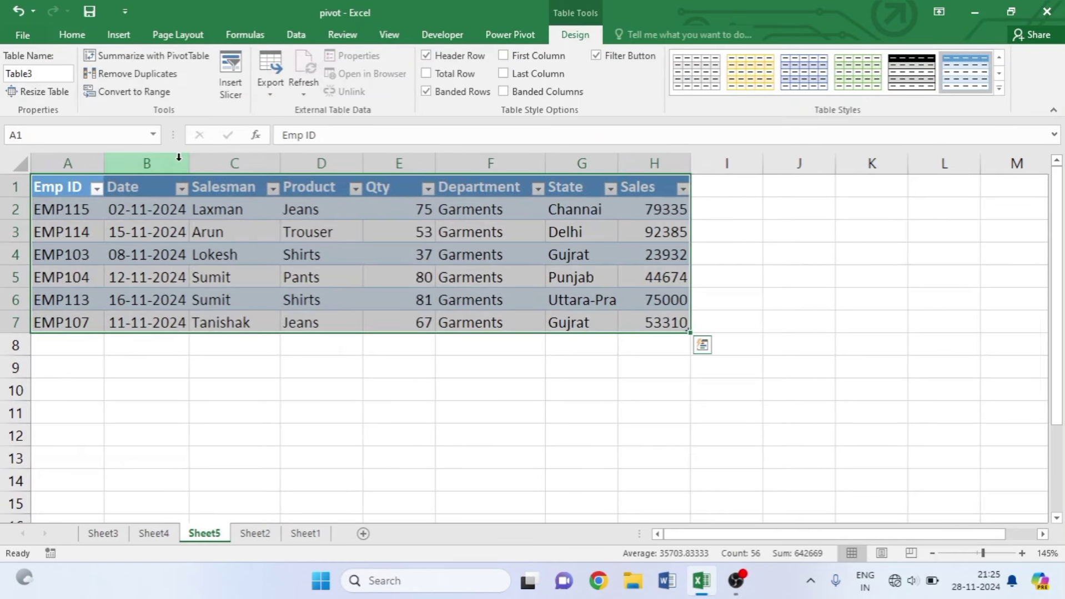
{"action": "left_click", "coordinate": [251, 534]}
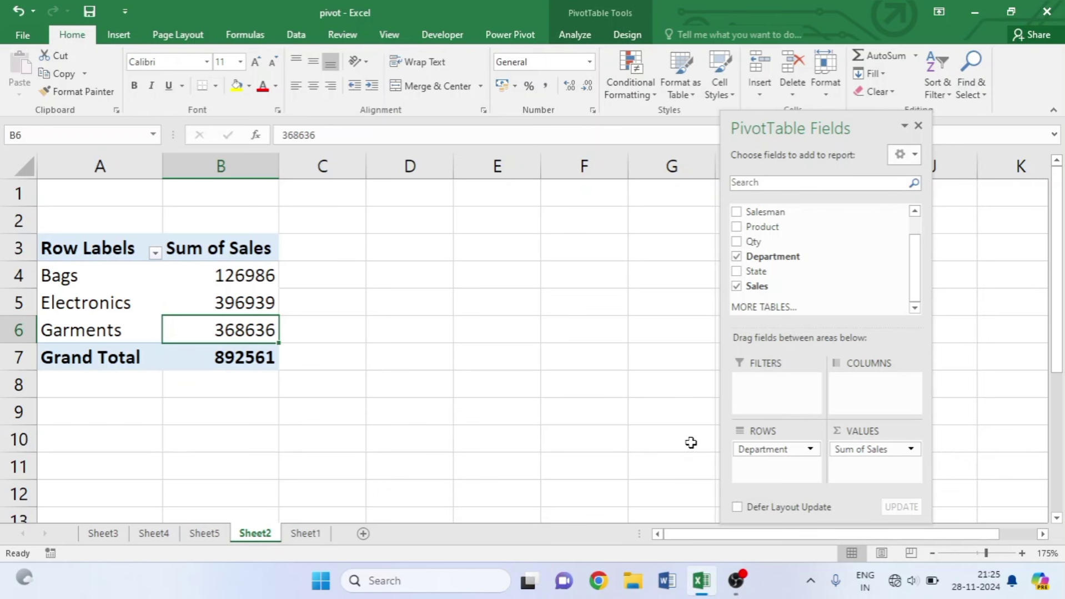
Move Department from the pivot rows into the FILTERS area.
{"action": "mouse_move", "coordinate": [753, 451]}
{"action": "left_mouse_down"}
{"action": "mouse_move", "coordinate": [765, 384]}
{"action": "mouse_move", "coordinate": [766, 451]}
{"action": "left_mouse_up"}
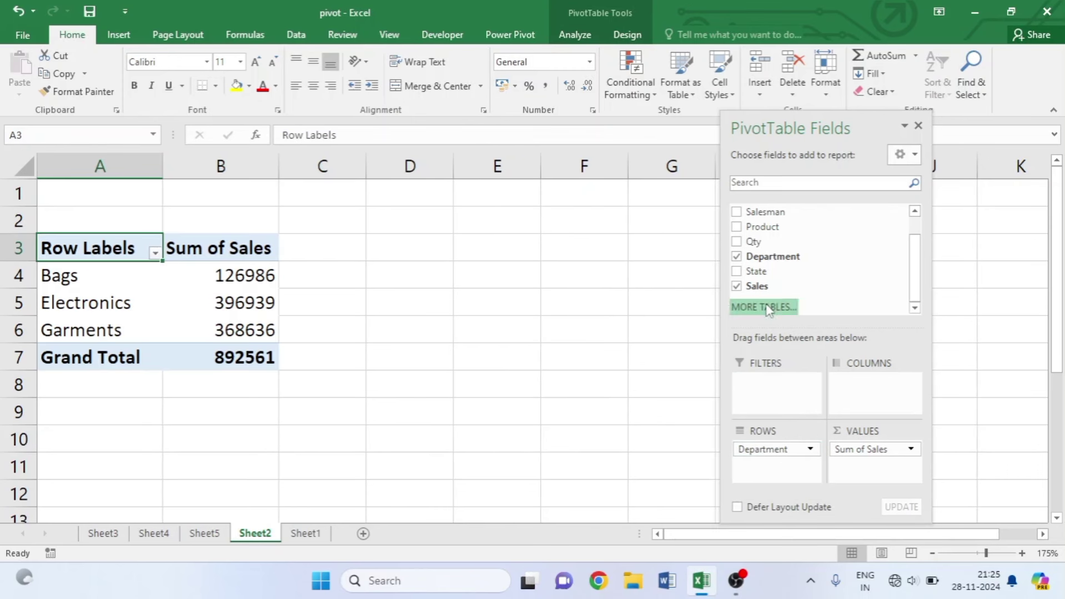
{"action": "left_click", "coordinate": [737, 257]}
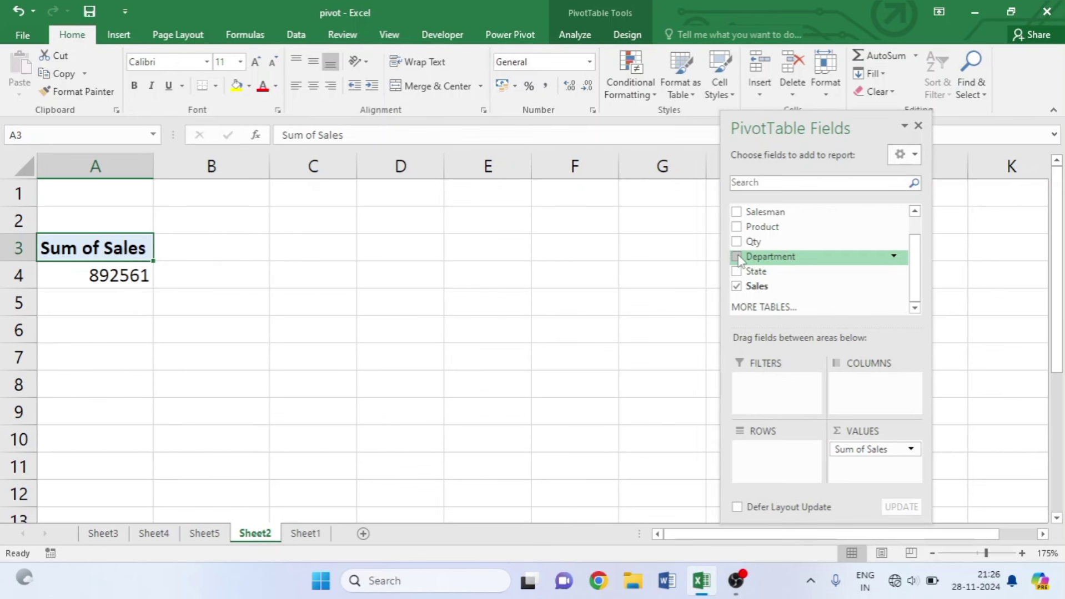
{"action": "left_click", "coordinate": [736, 257]}
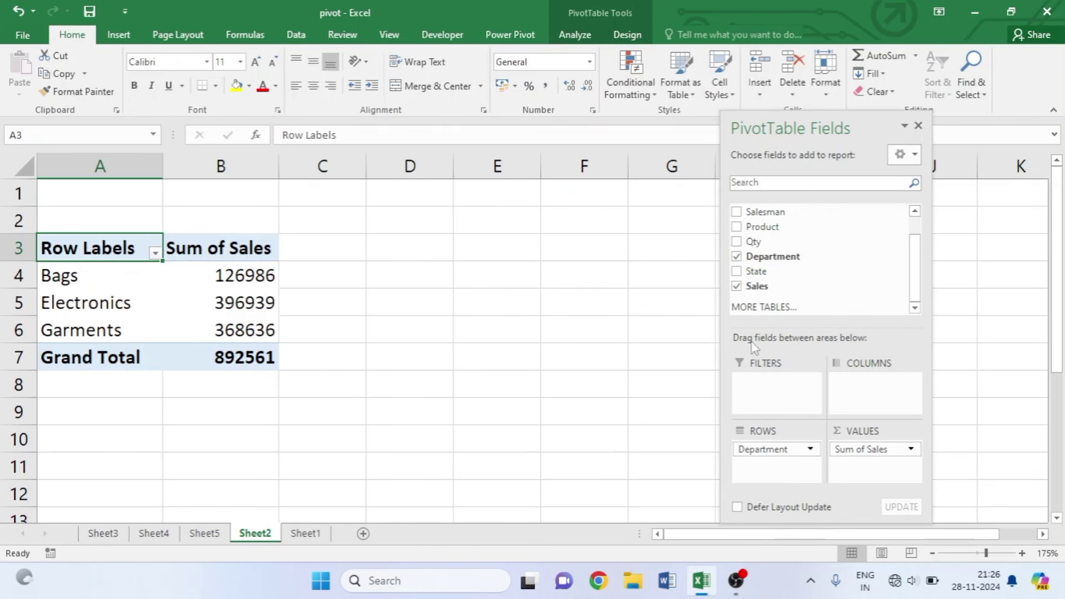
{"action": "left_click_drag", "start_coordinate": [756, 456], "coordinate": [755, 387]}
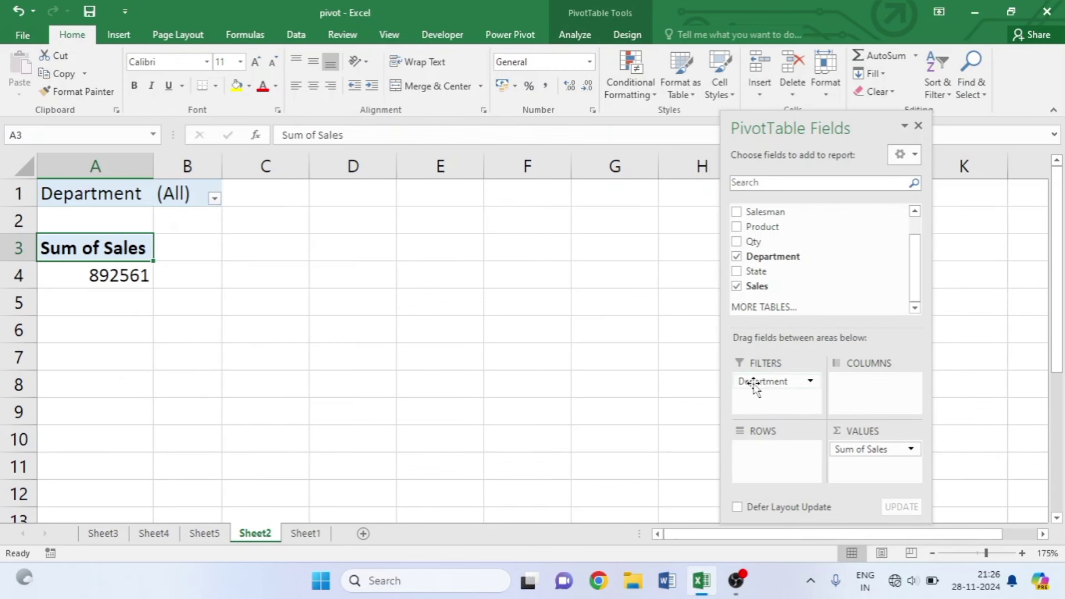
Add Salesman to the rows to list each salesman's Sum of Sales.
{"action": "left_click", "coordinate": [737, 213]}
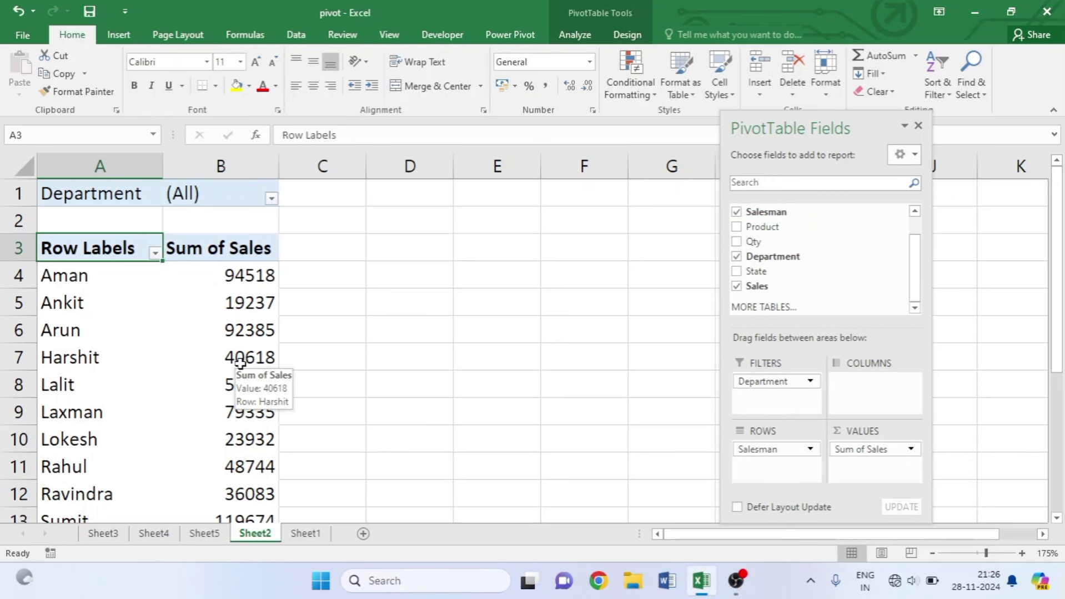
{"action": "scroll", "coordinate": [240, 363], "scroll_direction": "down", "scroll_amount": 2, "text": "ctrl"}
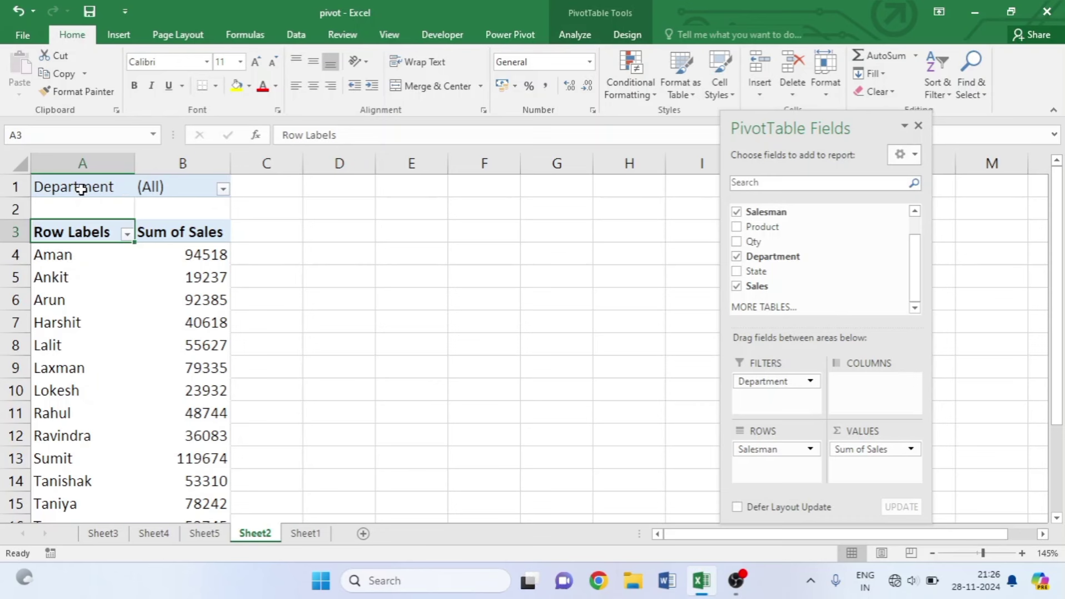
{"action": "scroll", "coordinate": [165, 298], "scroll_direction": "down", "scroll_amount": 1}
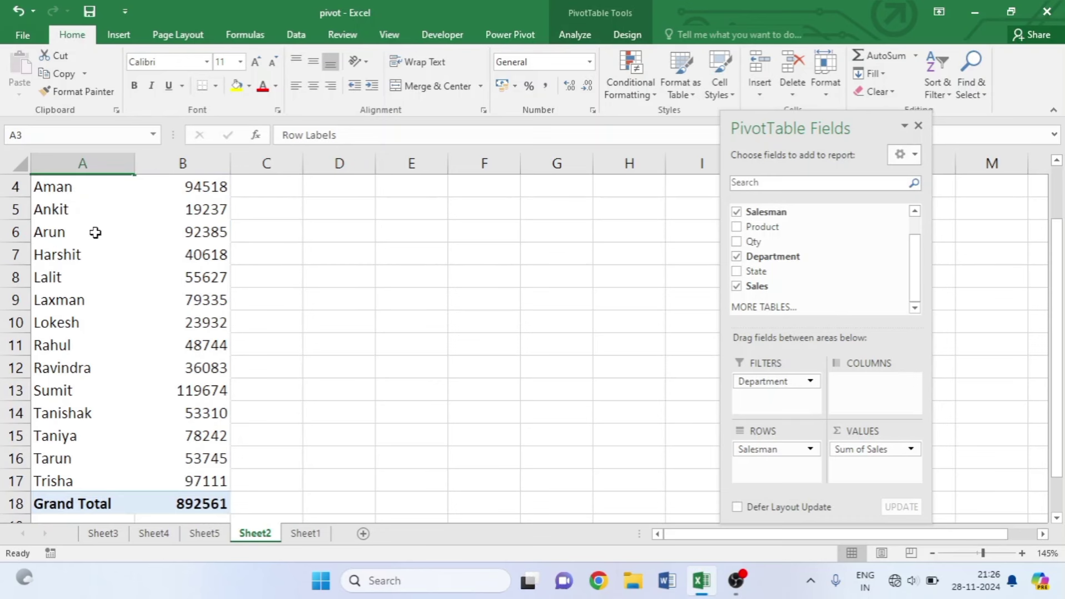
{"action": "scroll", "coordinate": [189, 484], "scroll_direction": "up", "scroll_amount": 1}
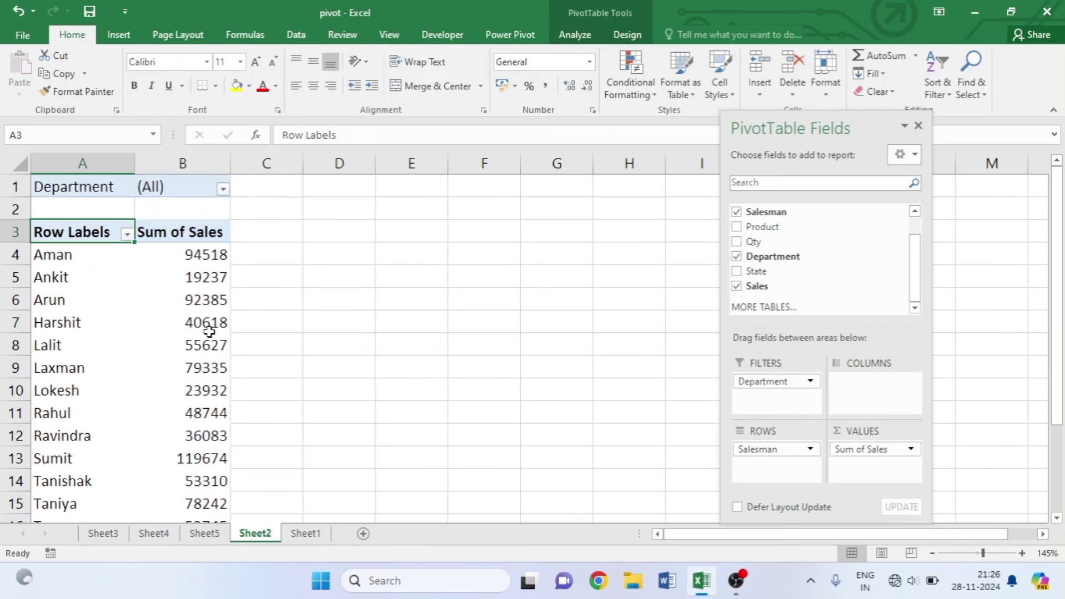
Filter the pivot to the Bags department, grand total 126986.
{"action": "left_click", "coordinate": [223, 189]}
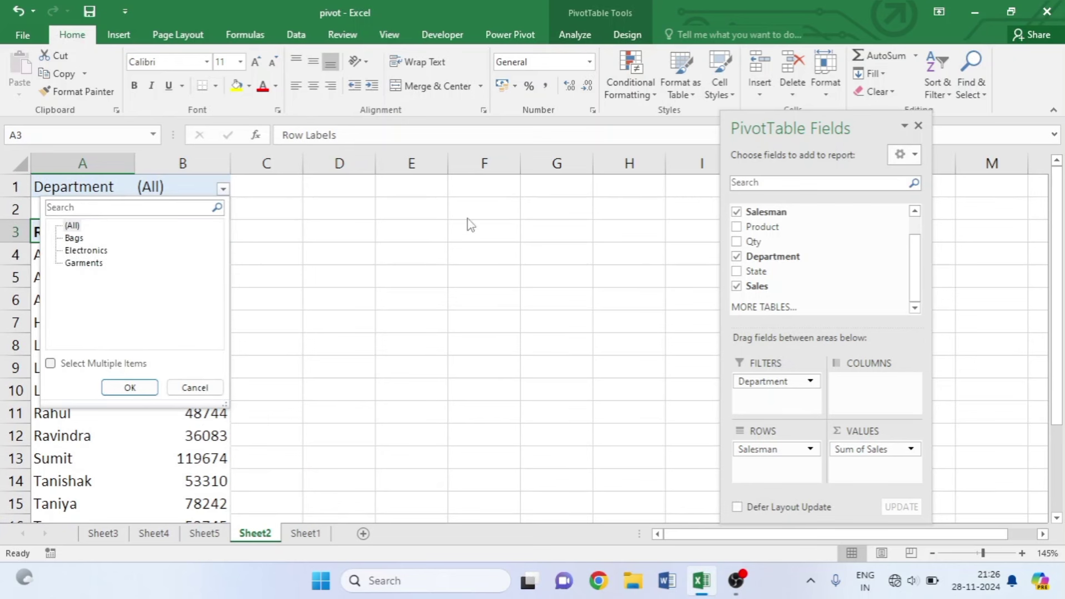
{"action": "left_click", "coordinate": [74, 238]}
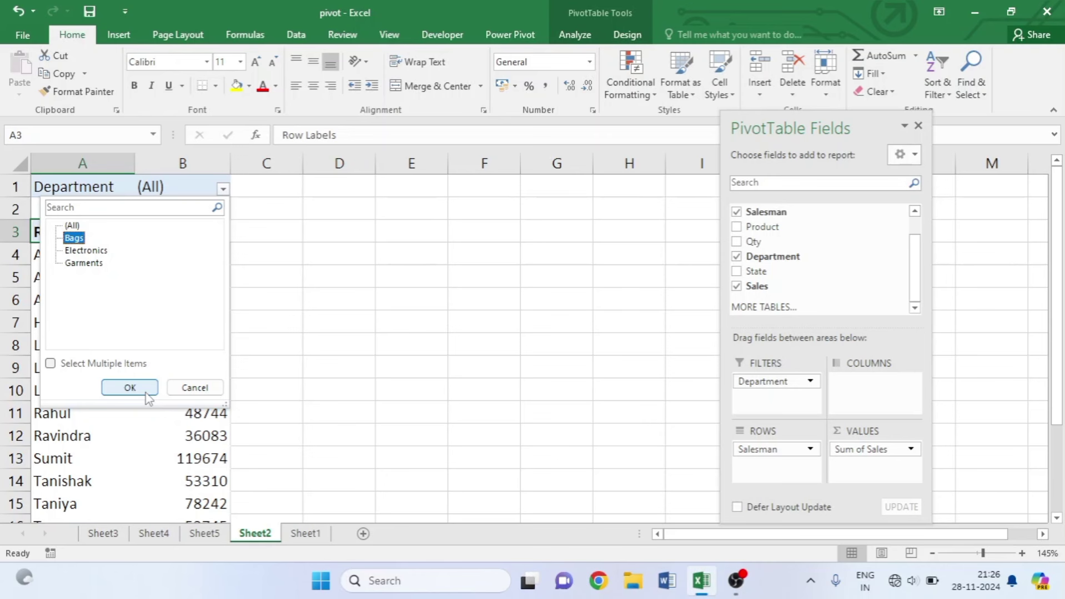
{"action": "left_click", "coordinate": [131, 388]}
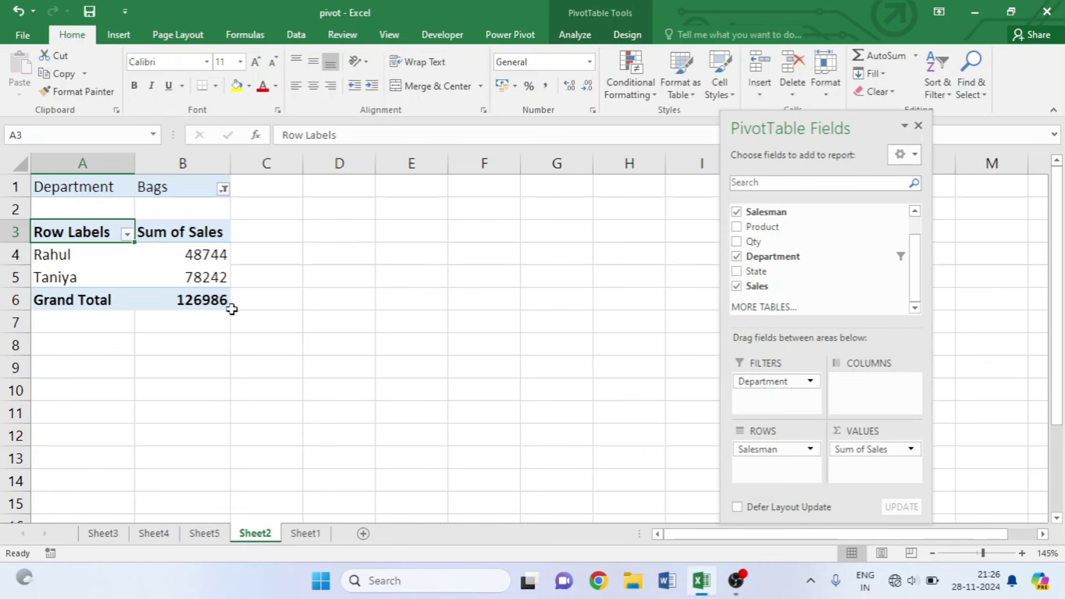
{"action": "left_click", "coordinate": [220, 294]}
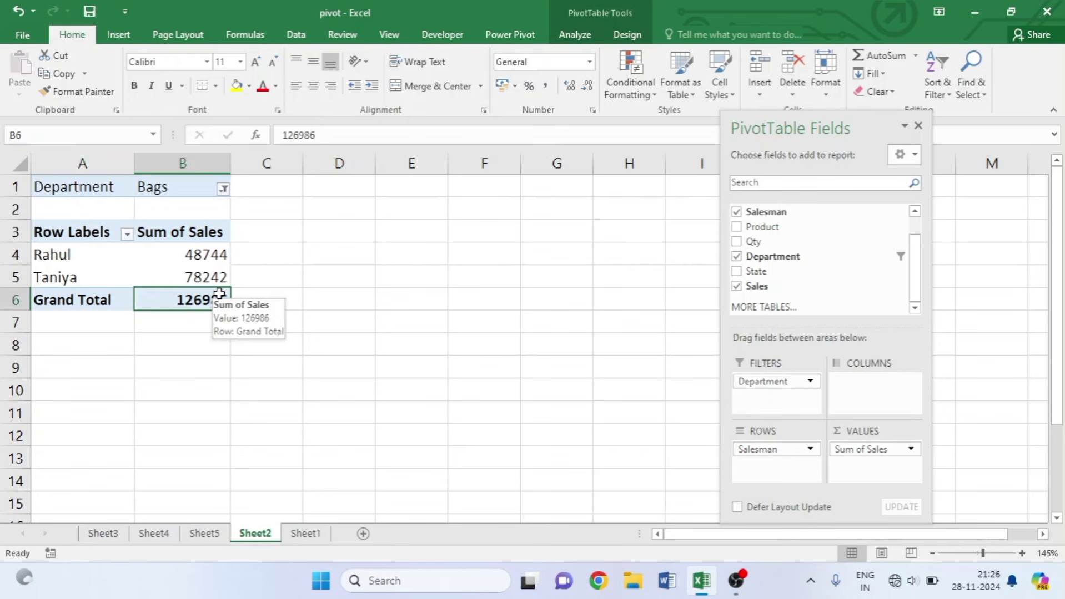
Switch the Department filter to Electronics, then remove Department from the pivot.
{"action": "left_click", "coordinate": [223, 189]}
{"action": "left_click", "coordinate": [88, 251]}
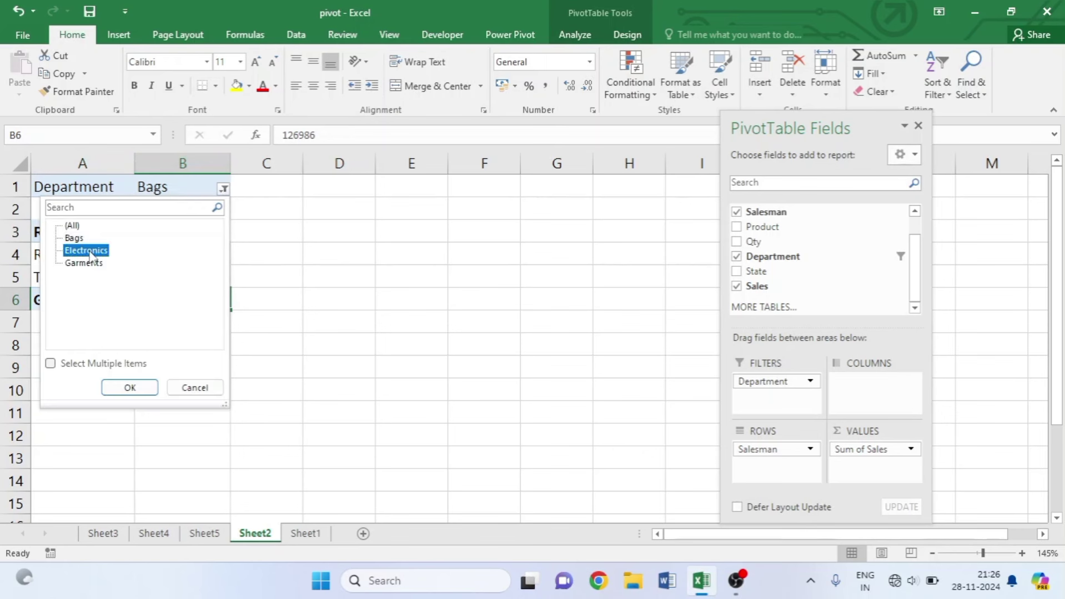
{"action": "left_click", "coordinate": [131, 390]}
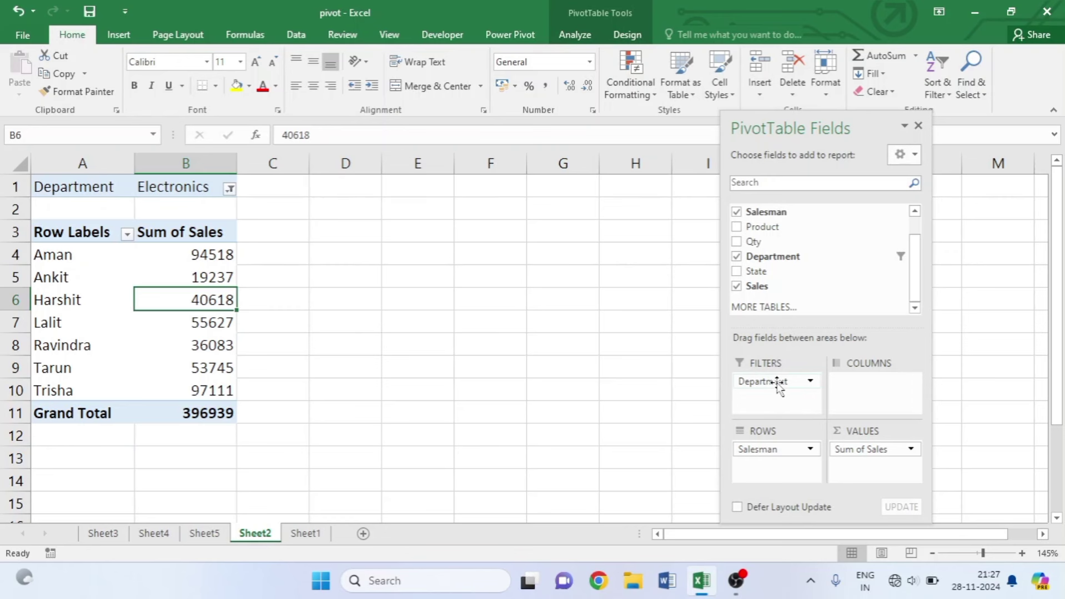
{"action": "left_click", "coordinate": [736, 256]}
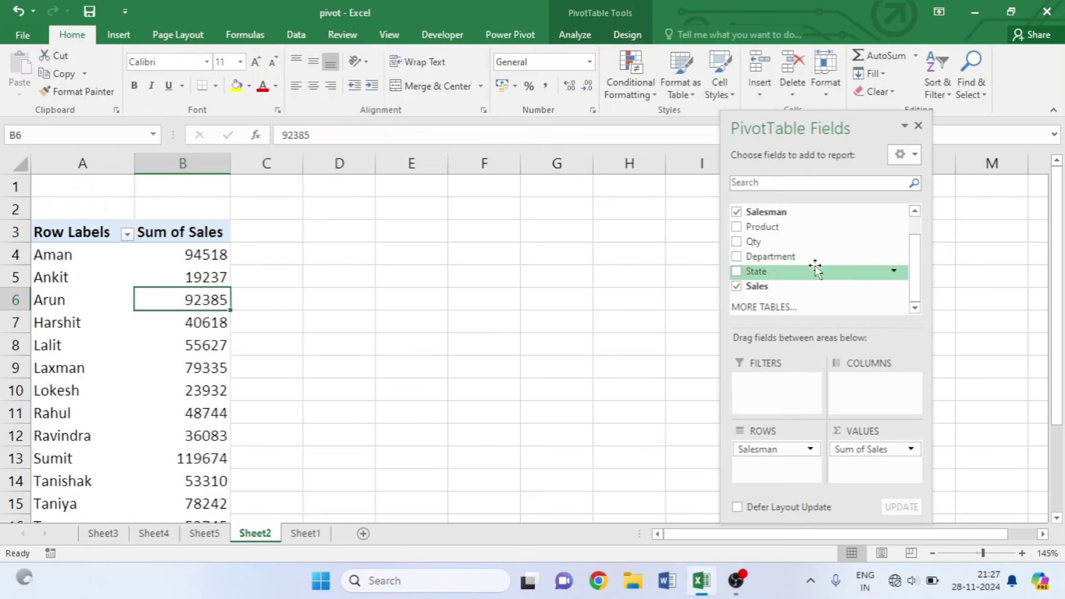
Add State as a report filter and filter to Delhi, grand total 264360.
{"action": "left_click", "coordinate": [736, 271]}
{"action": "left_click_drag", "start_coordinate": [777, 466], "coordinate": [756, 390]}
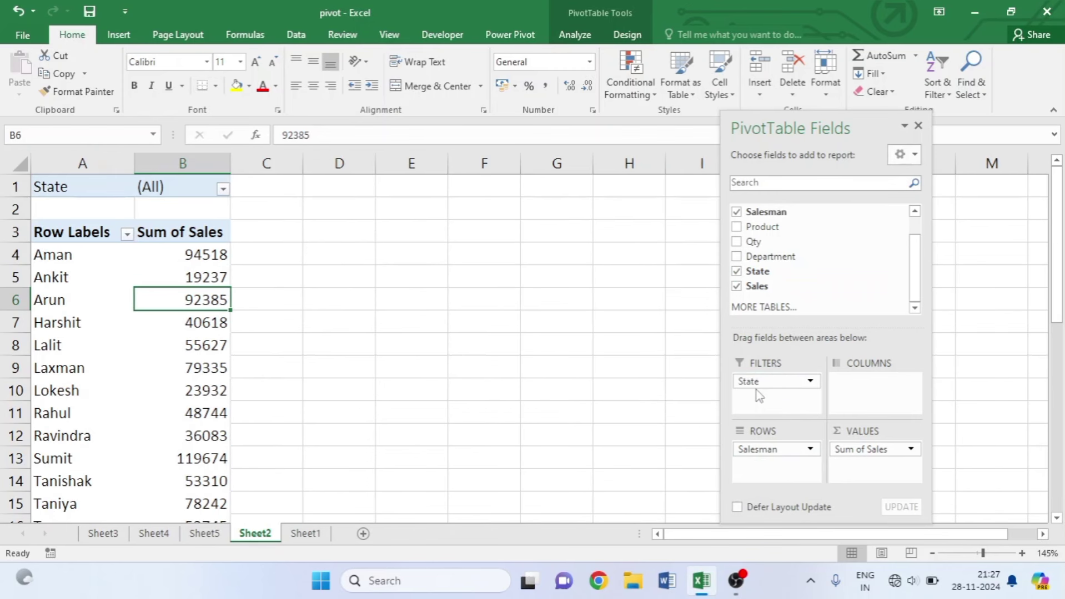
{"action": "left_click", "coordinate": [222, 189]}
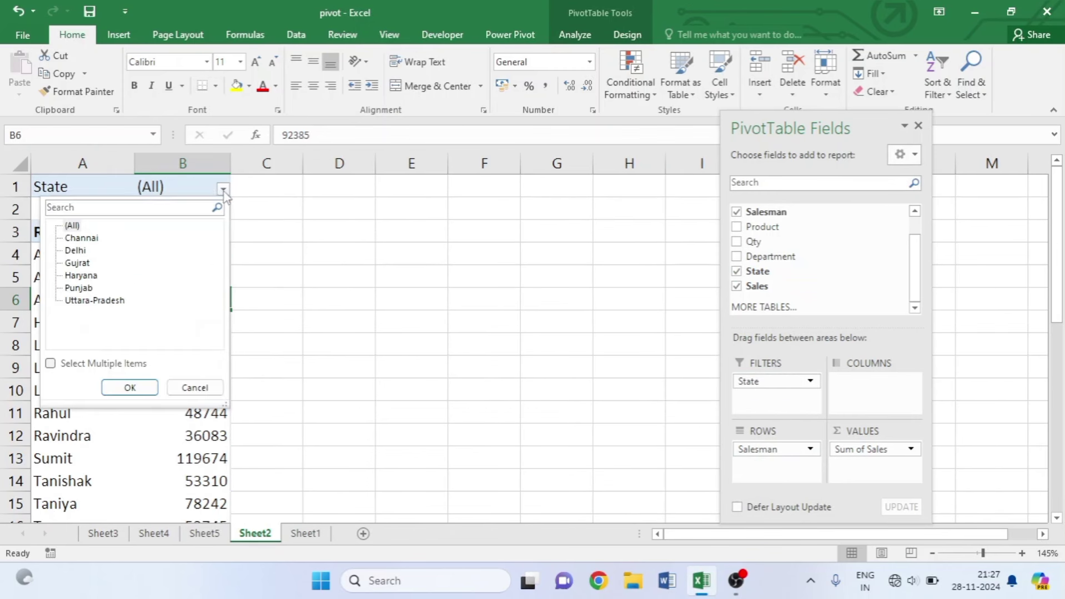
{"action": "left_click", "coordinate": [73, 250]}
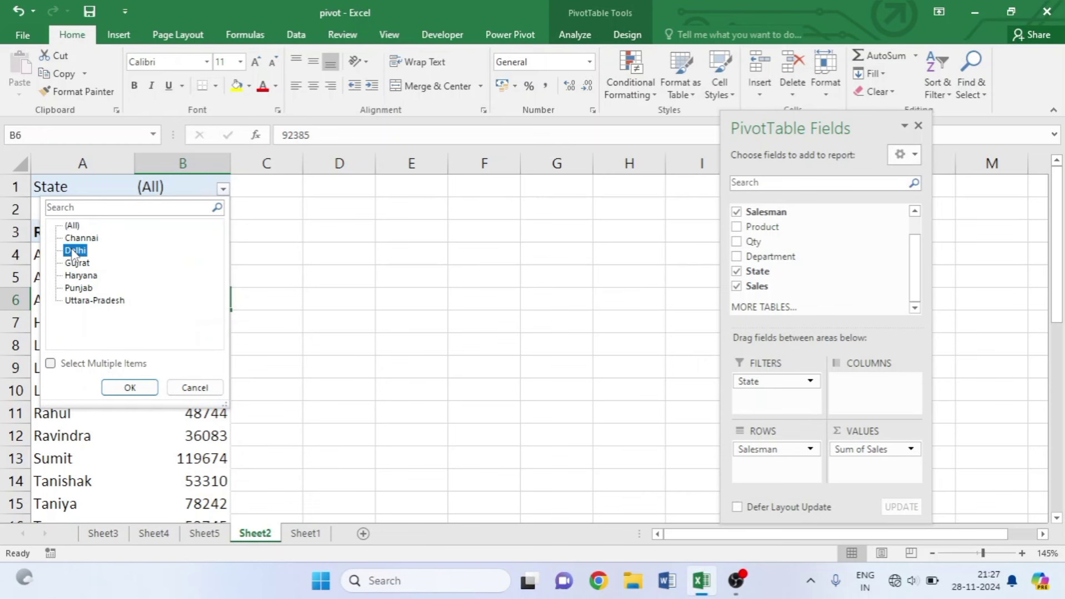
{"action": "left_click", "coordinate": [130, 388]}
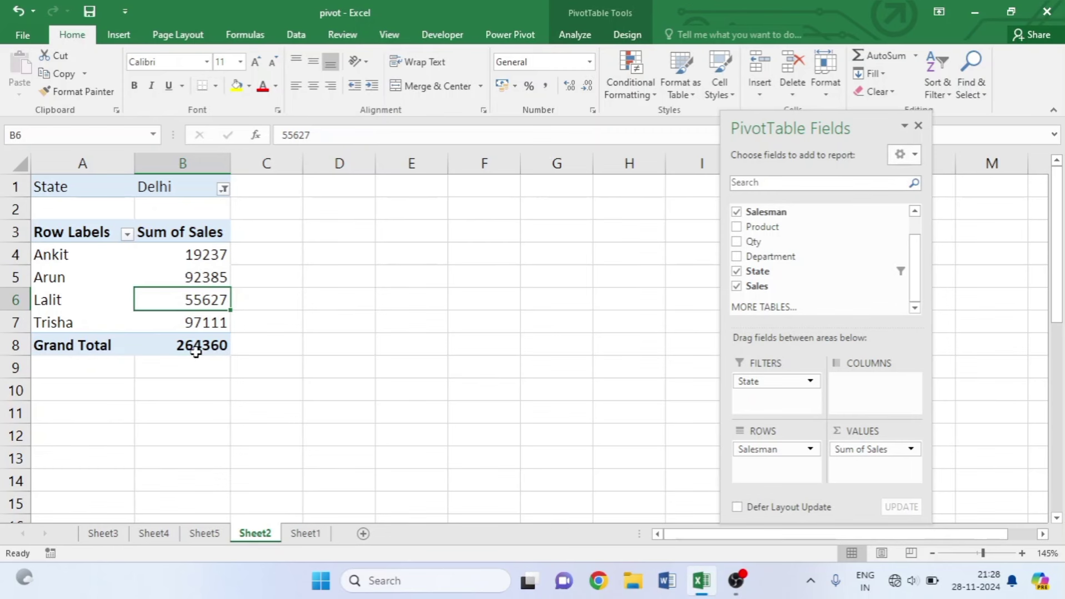
{"action": "left_click", "coordinate": [194, 349]}
Switch the State filter to Channai, then Haryana, grand total 213378.
{"action": "left_click", "coordinate": [224, 189]}
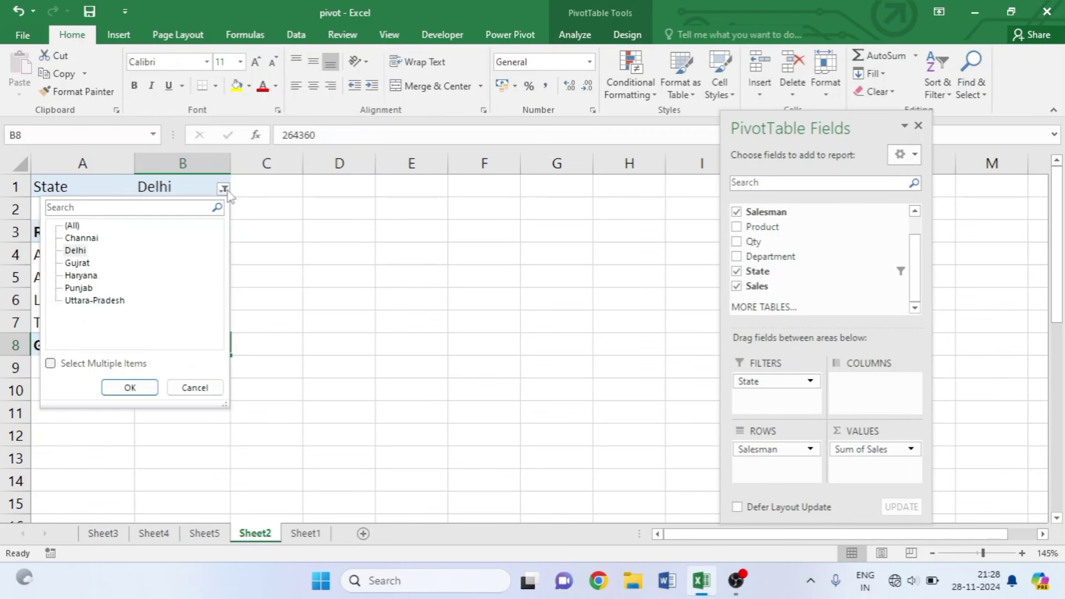
{"action": "left_click", "coordinate": [129, 388]}
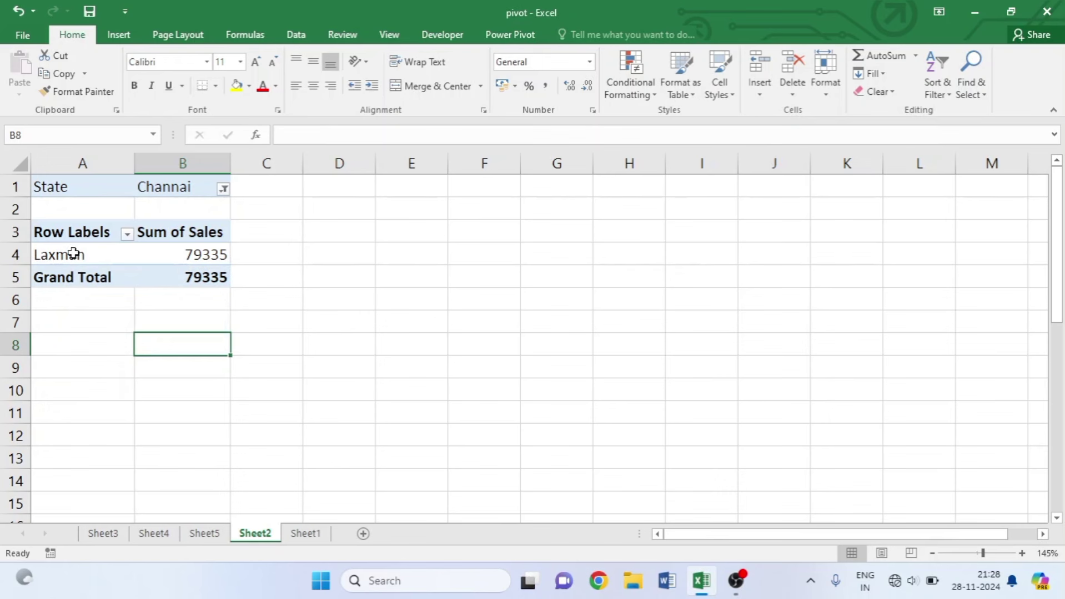
{"action": "left_click", "coordinate": [223, 190]}
{"action": "left_click", "coordinate": [79, 276]}
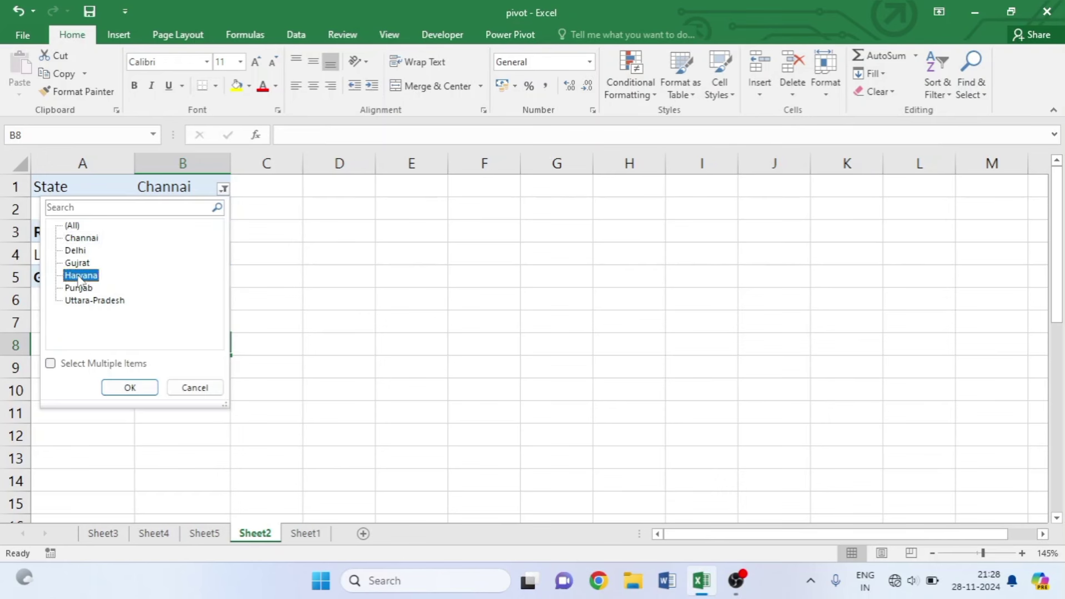
{"action": "left_click", "coordinate": [137, 388]}
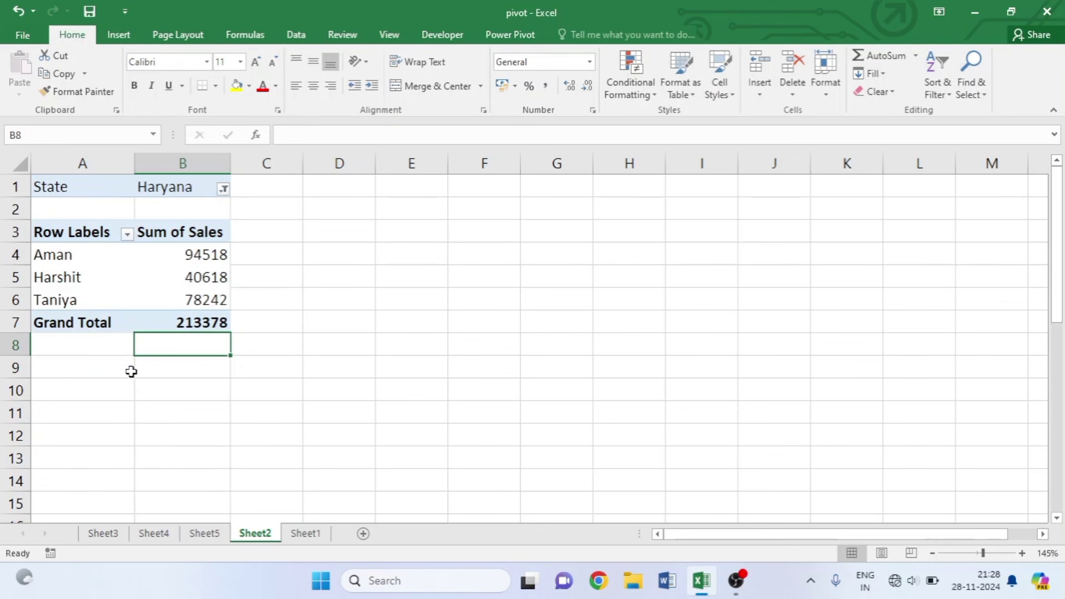
{"action": "left_click", "coordinate": [95, 274]}
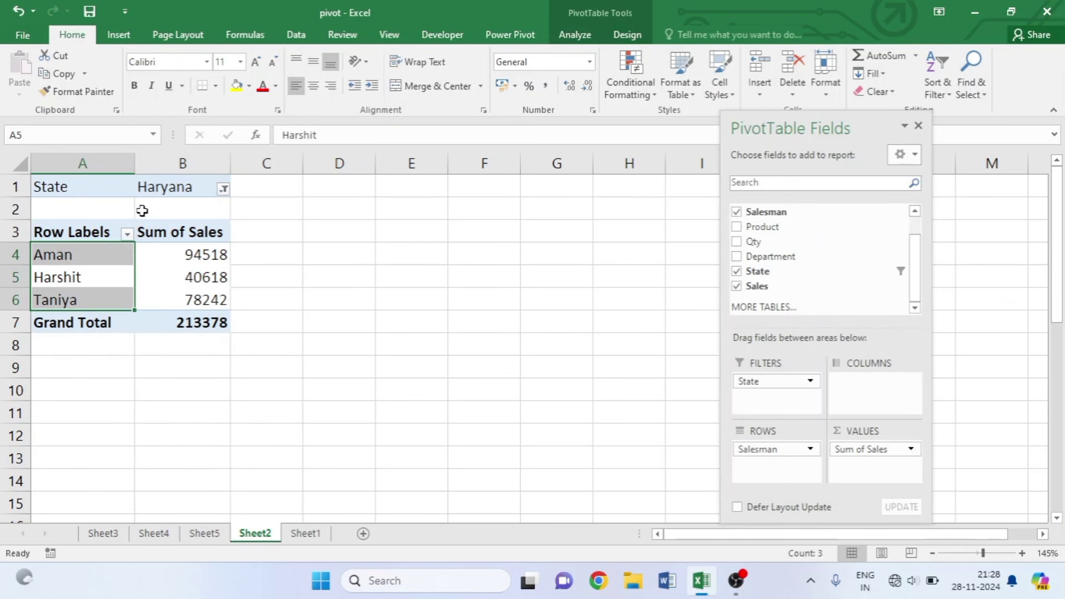
{"action": "left_click", "coordinate": [179, 324]}
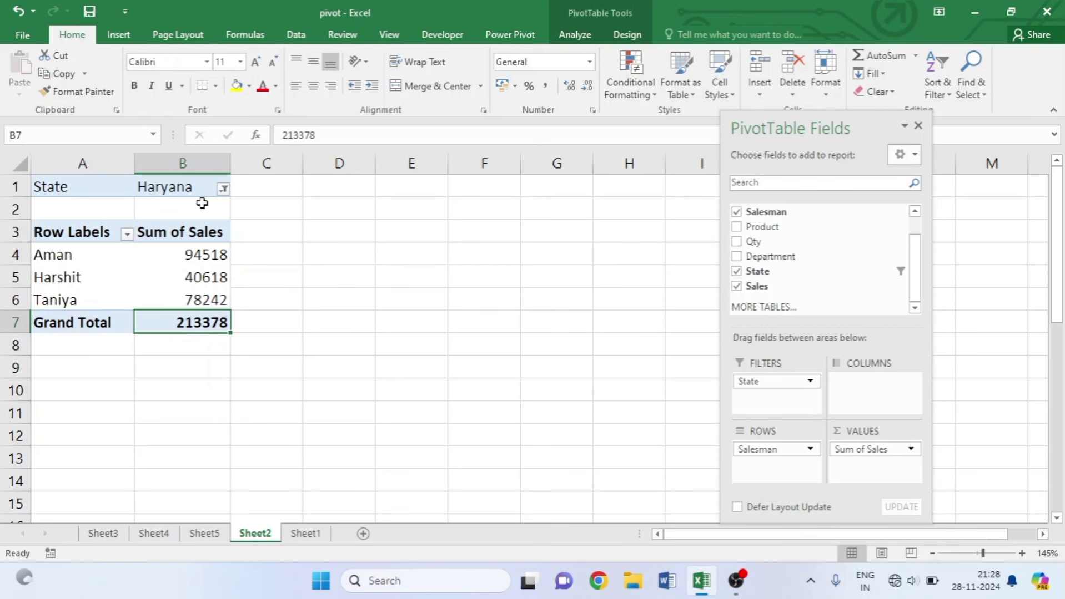
Reset the State filter to (All) and select Lalit's sales value.
{"action": "left_click", "coordinate": [223, 188]}
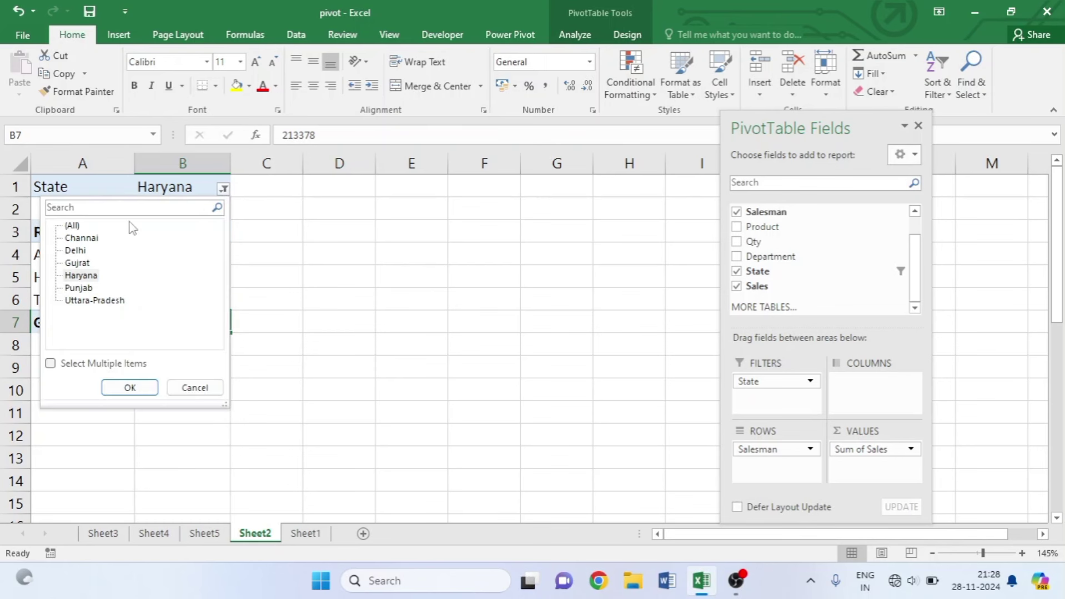
{"action": "left_click", "coordinate": [72, 226]}
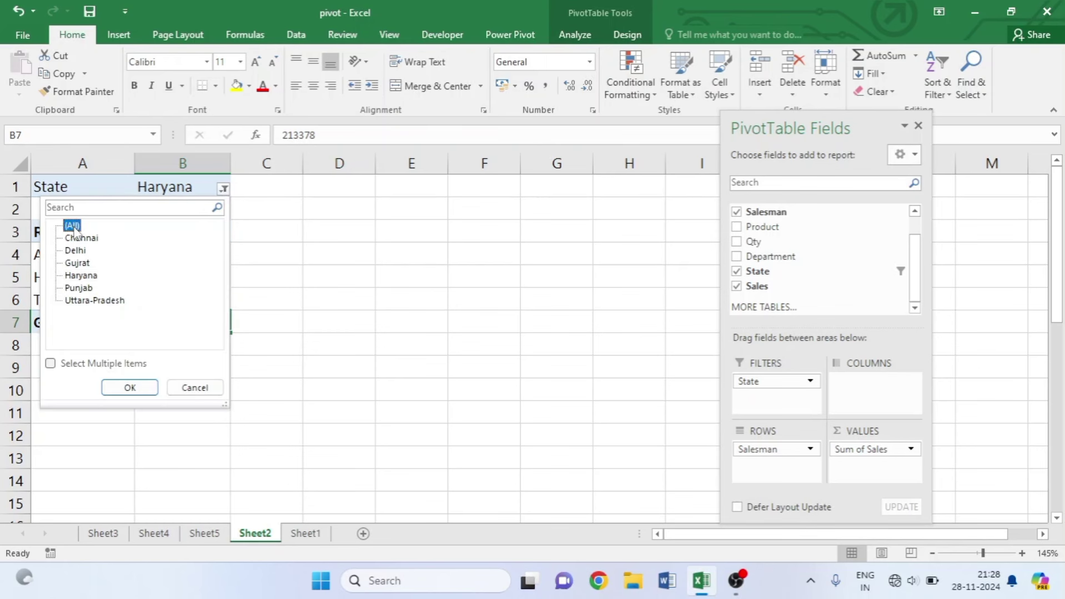
{"action": "left_click", "coordinate": [128, 387]}
{"action": "scroll", "coordinate": [102, 296], "scroll_direction": "down", "scroll_amount": 3}
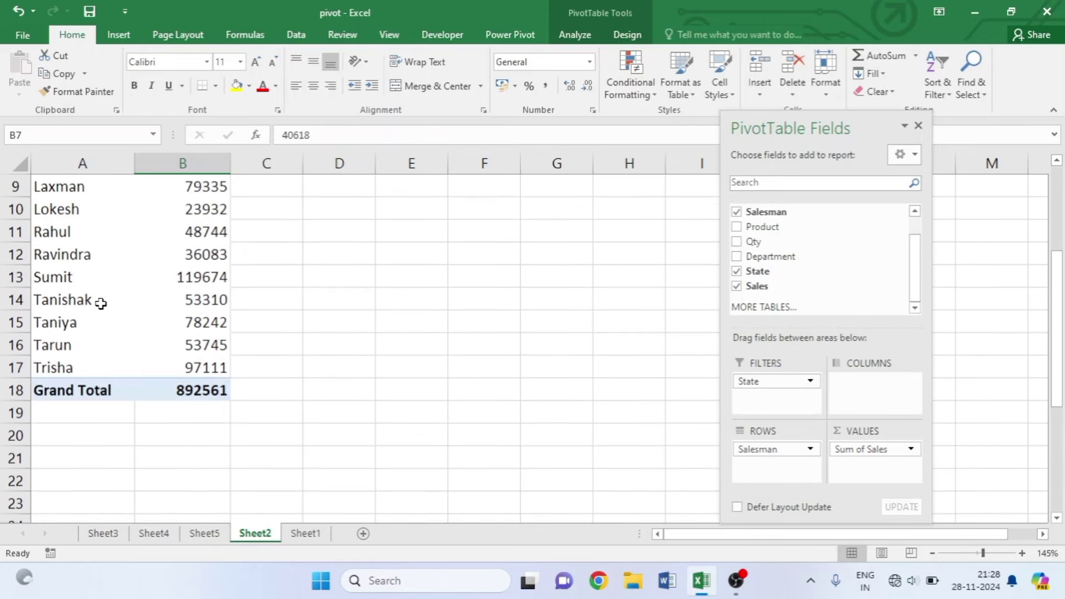
{"action": "scroll", "coordinate": [100, 301], "scroll_direction": "up", "scroll_amount": 1}
{"action": "scroll", "coordinate": [101, 303], "scroll_direction": "up", "scroll_amount": 2}
{"action": "scroll", "coordinate": [74, 278], "scroll_direction": "down", "scroll_amount": 2}
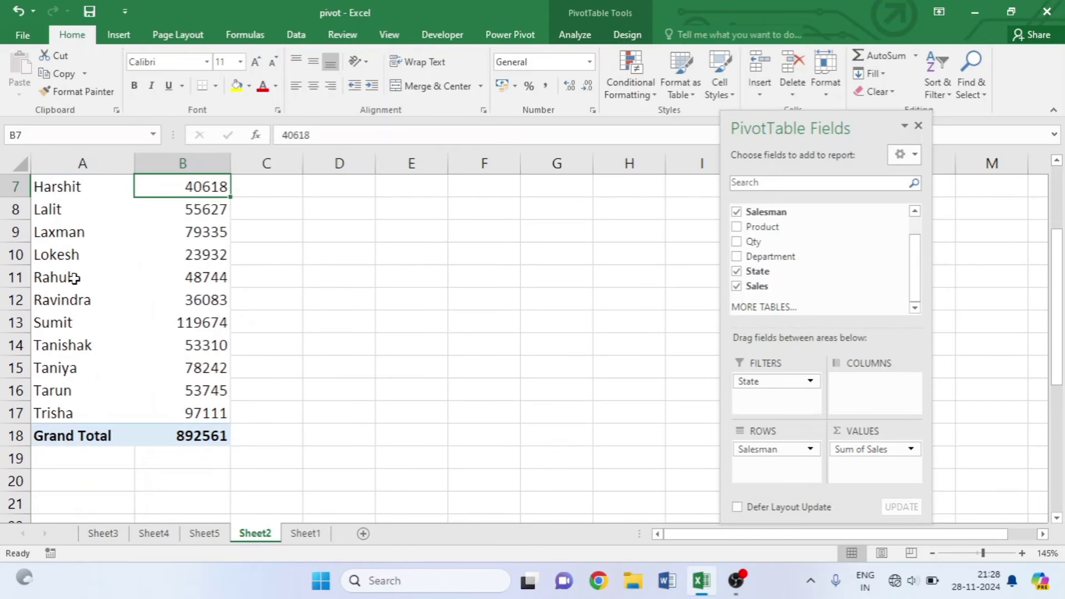
{"action": "scroll", "coordinate": [74, 278], "scroll_direction": "up", "scroll_amount": 1}
{"action": "scroll", "coordinate": [74, 278], "scroll_direction": "up", "scroll_amount": 1}
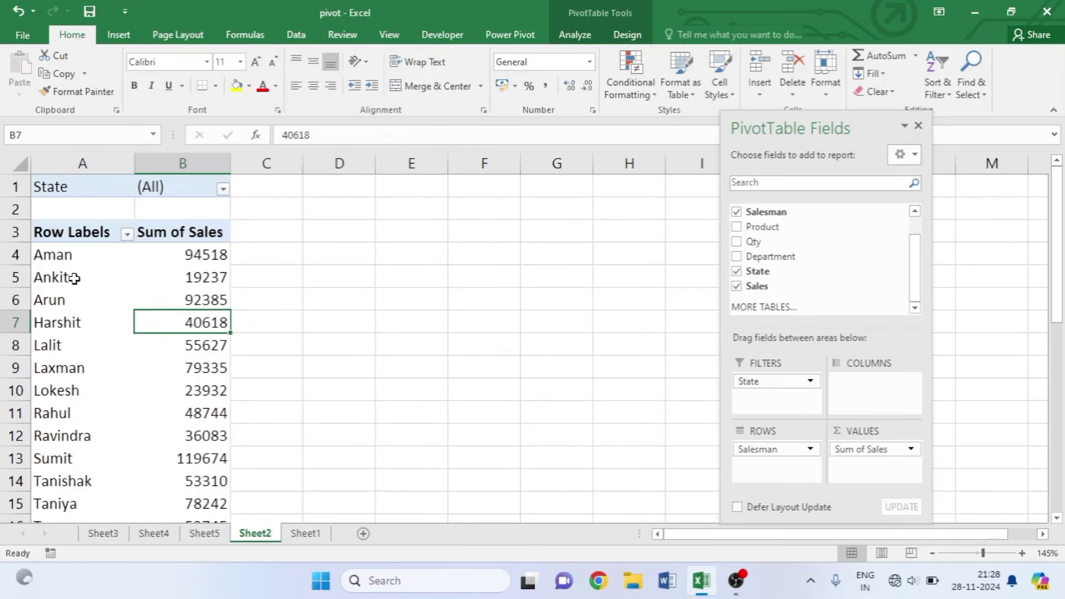
{"action": "key", "text": "Down"}
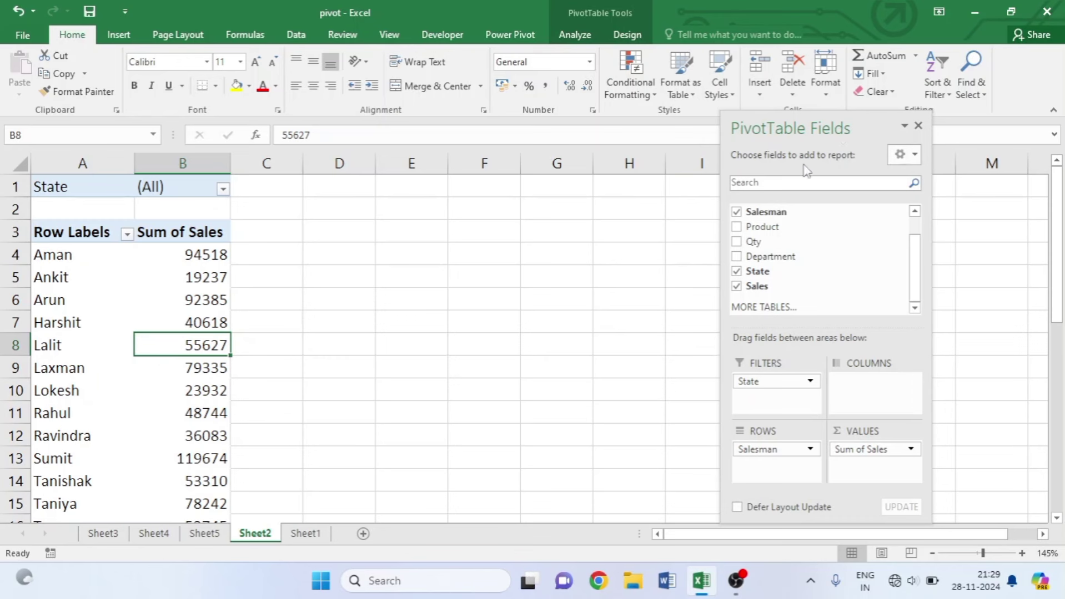
{"action": "left_click", "coordinate": [445, 326]}
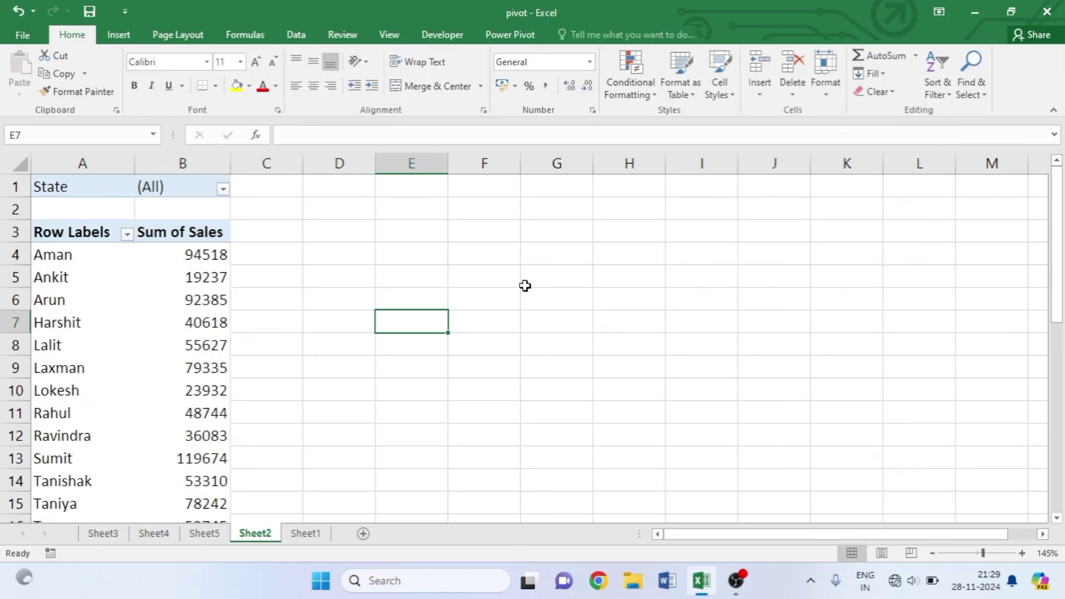
{"action": "left_click", "coordinate": [506, 287]}
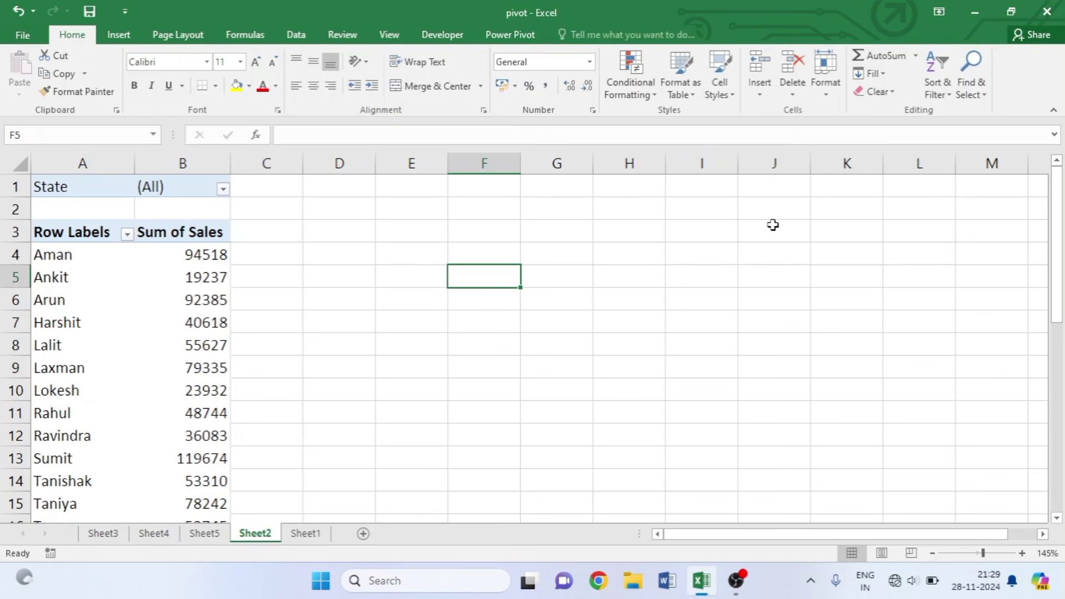
{"action": "left_click", "coordinate": [191, 371]}
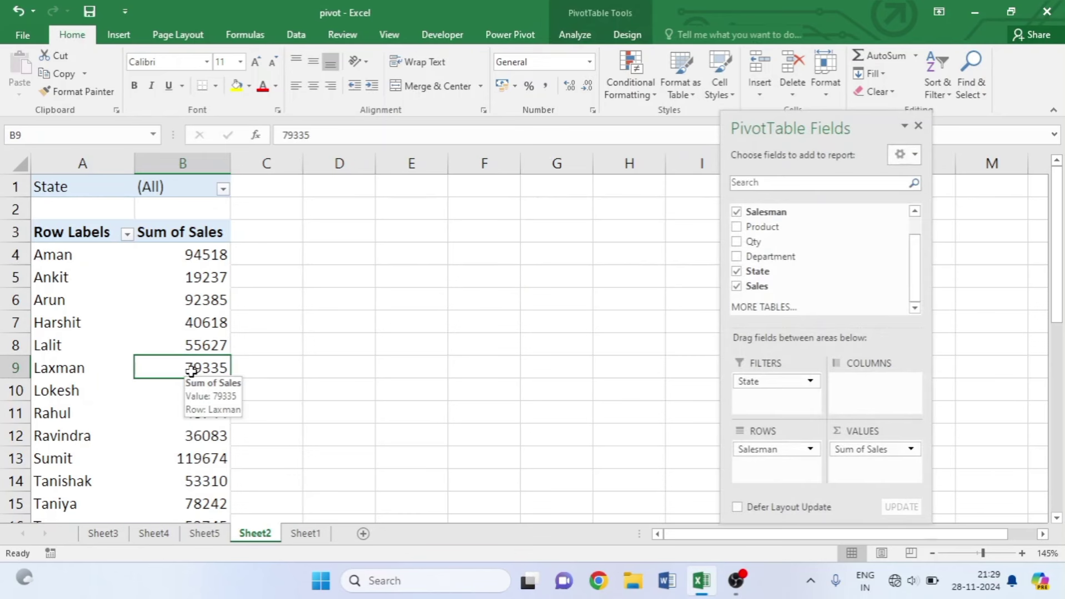
{"action": "left_click", "coordinate": [918, 126]}
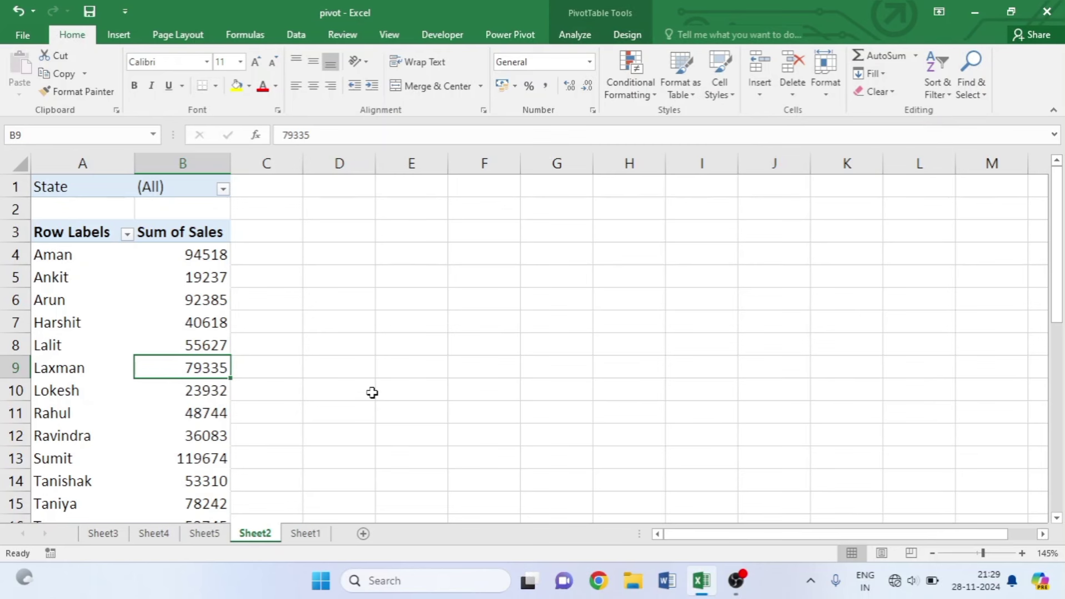
{"action": "left_click", "coordinate": [216, 323]}
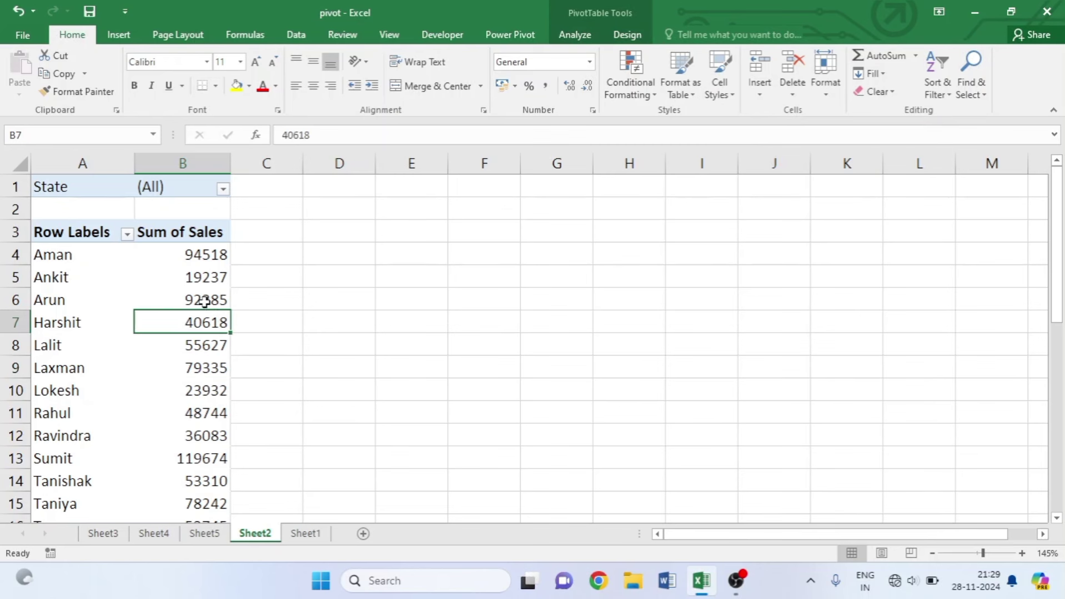
{"action": "left_click", "coordinate": [208, 300]}
{"action": "left_click", "coordinate": [200, 278]}
{"action": "left_click", "coordinate": [213, 319]}
{"action": "left_click", "coordinate": [207, 281]}
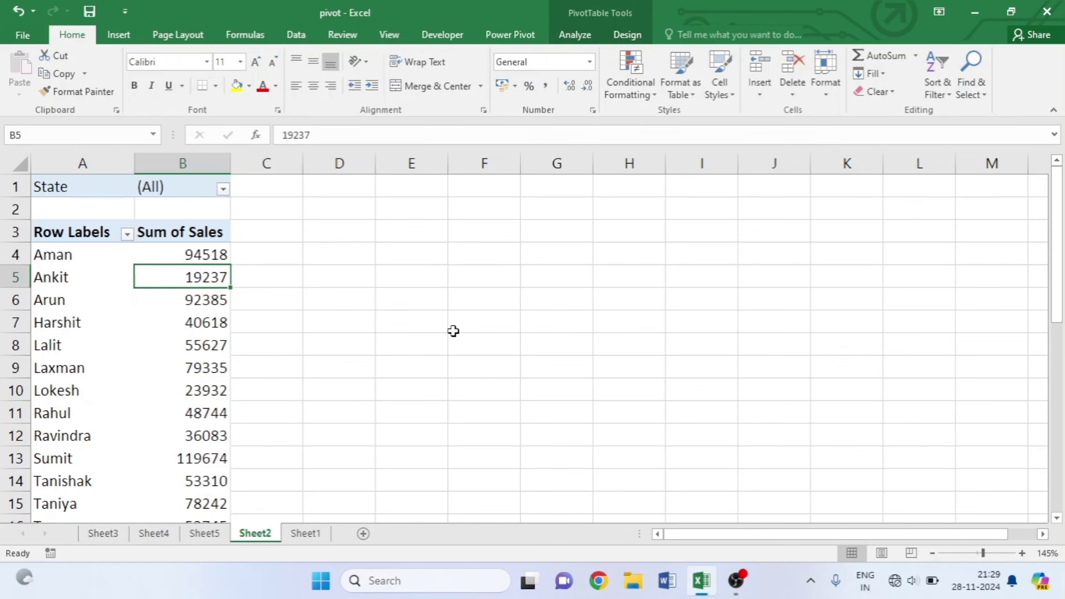
{"action": "left_click", "coordinate": [196, 396]}
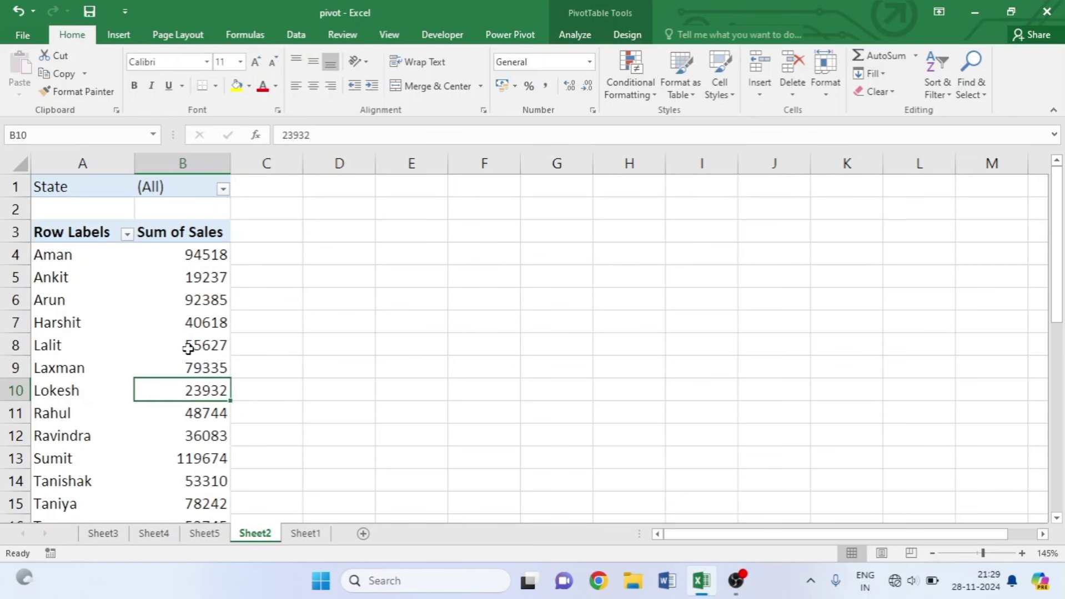
{"action": "left_click", "coordinate": [573, 38]}
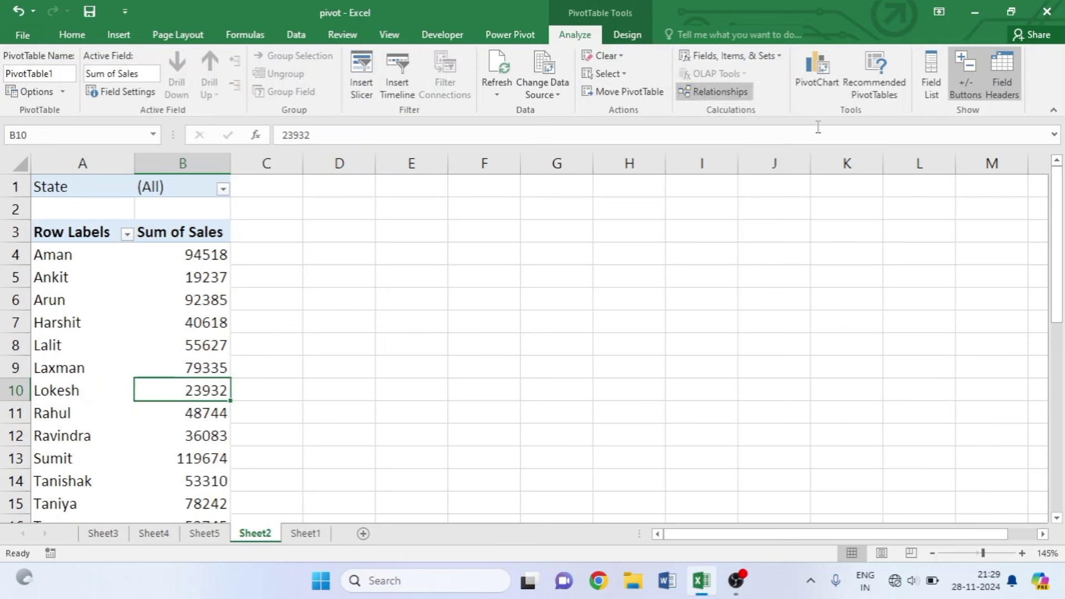
{"action": "left_click", "coordinate": [933, 95]}
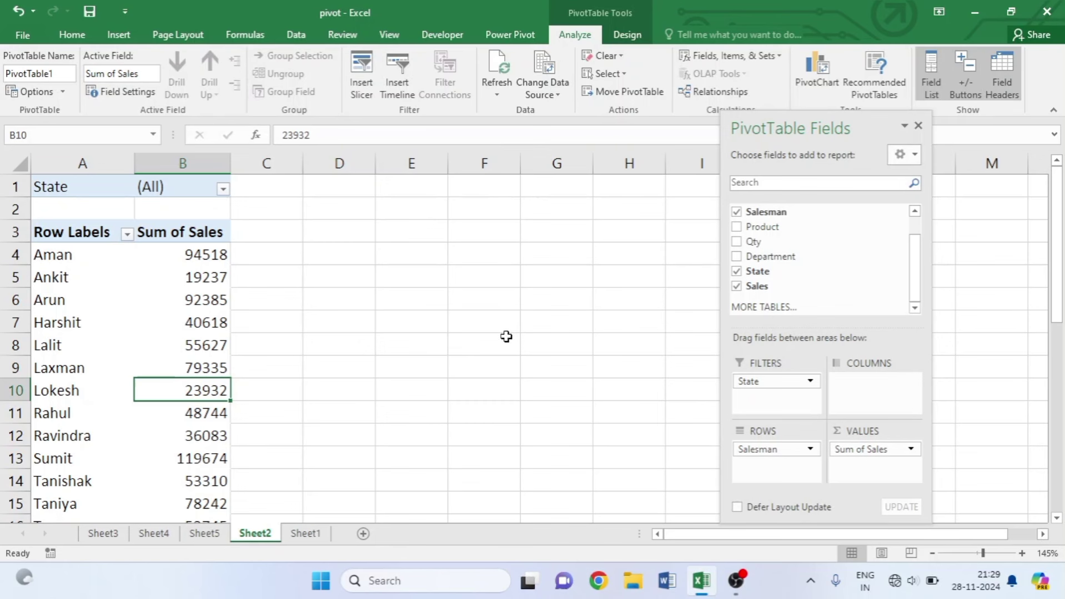
Remove Salesman from the pivot rows and check the Garments sales total.
{"action": "left_click", "coordinate": [127, 278]}
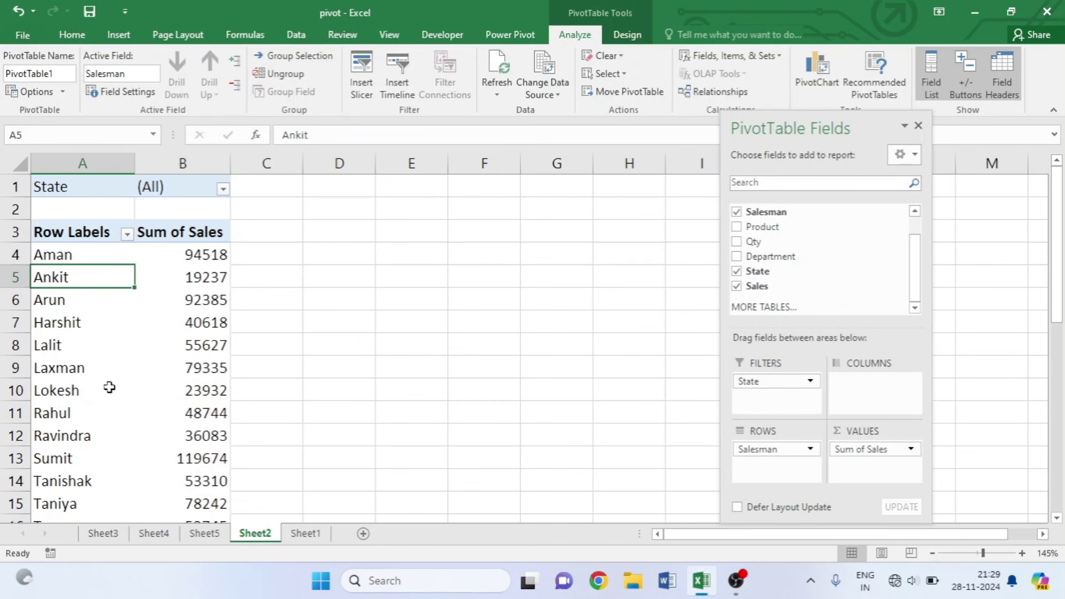
{"action": "mouse_move", "coordinate": [772, 449]}
{"action": "left_mouse_down"}
{"action": "mouse_move", "coordinate": [812, 278]}
{"action": "mouse_move", "coordinate": [788, 449]}
{"action": "left_mouse_up"}
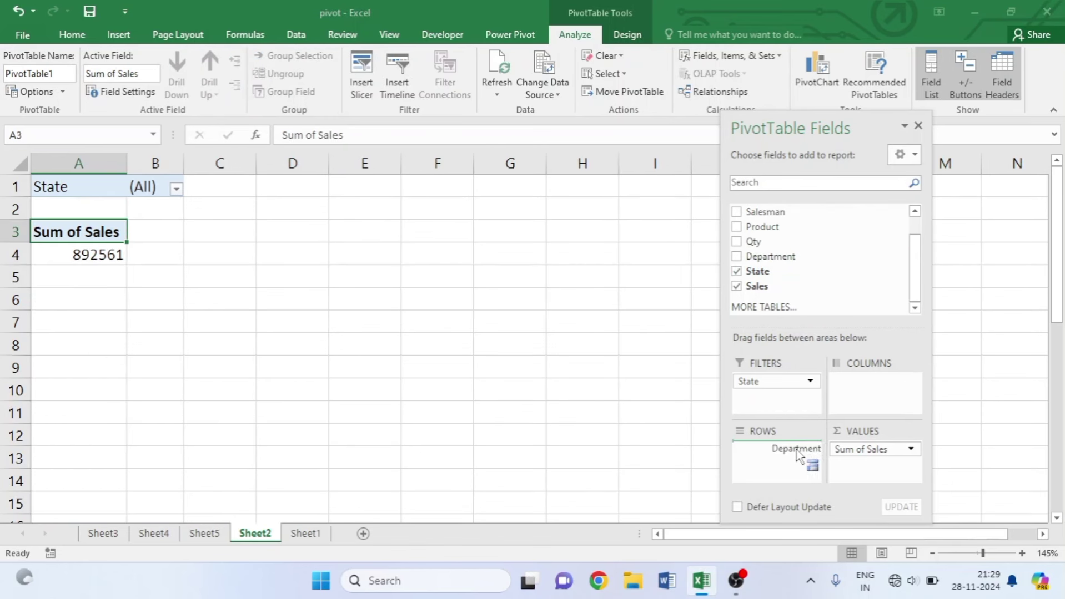
{"action": "left_click", "coordinate": [204, 297]}
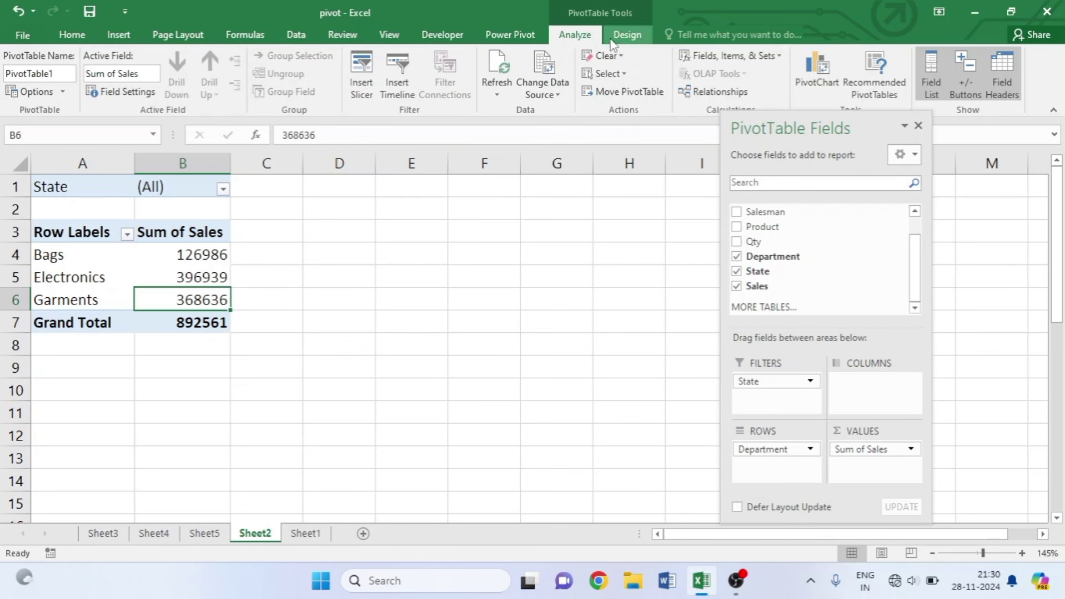
Clear all fields from PivotTable1 with Clear All.
{"action": "left_click", "coordinate": [626, 35]}
{"action": "left_click", "coordinate": [578, 38]}
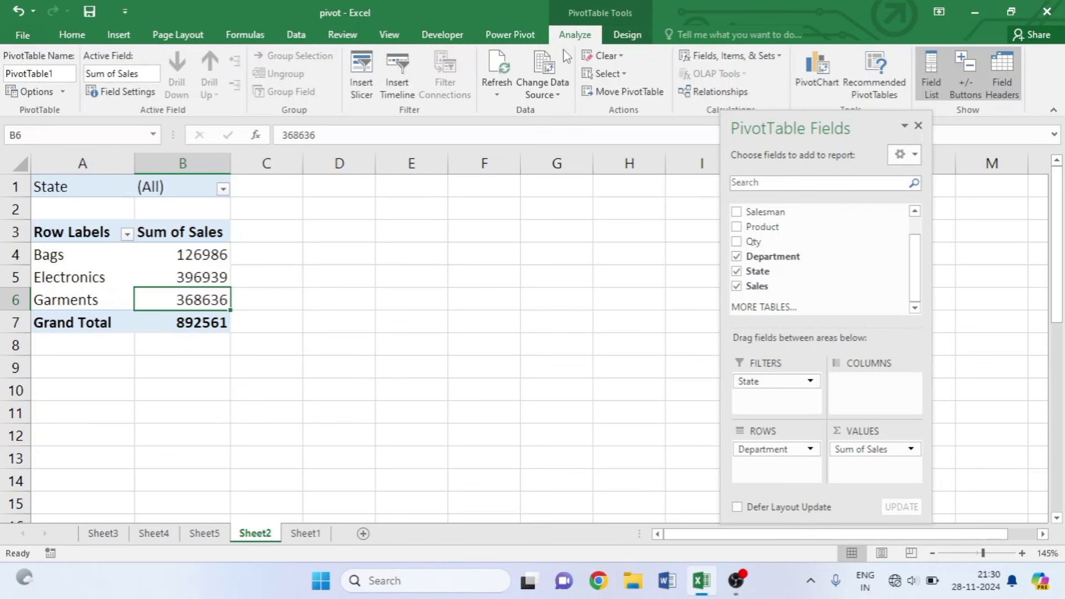
{"action": "left_click", "coordinate": [590, 58]}
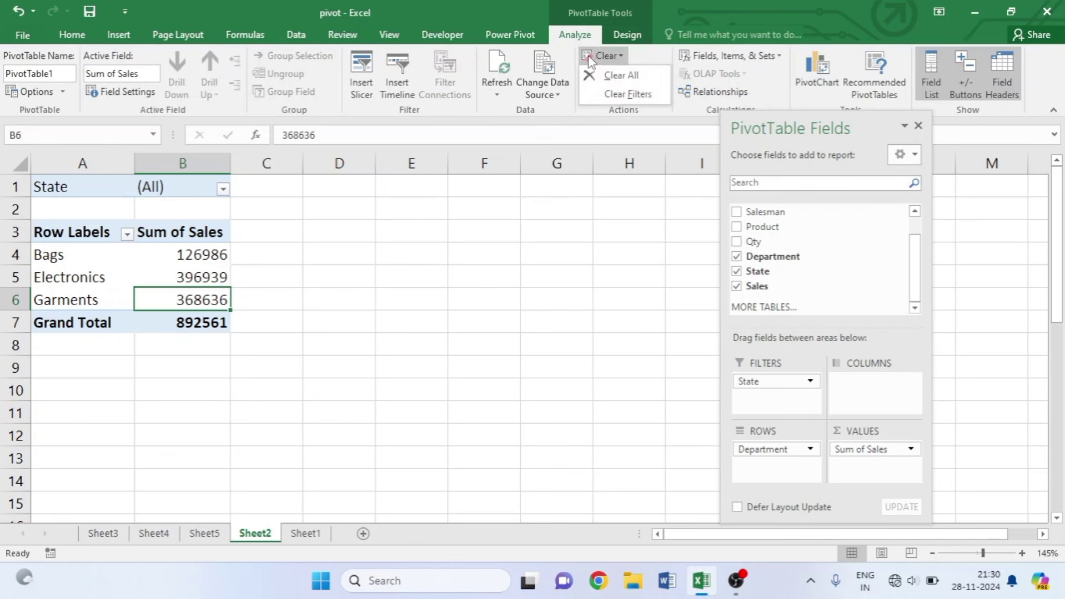
{"action": "left_click", "coordinate": [607, 74]}
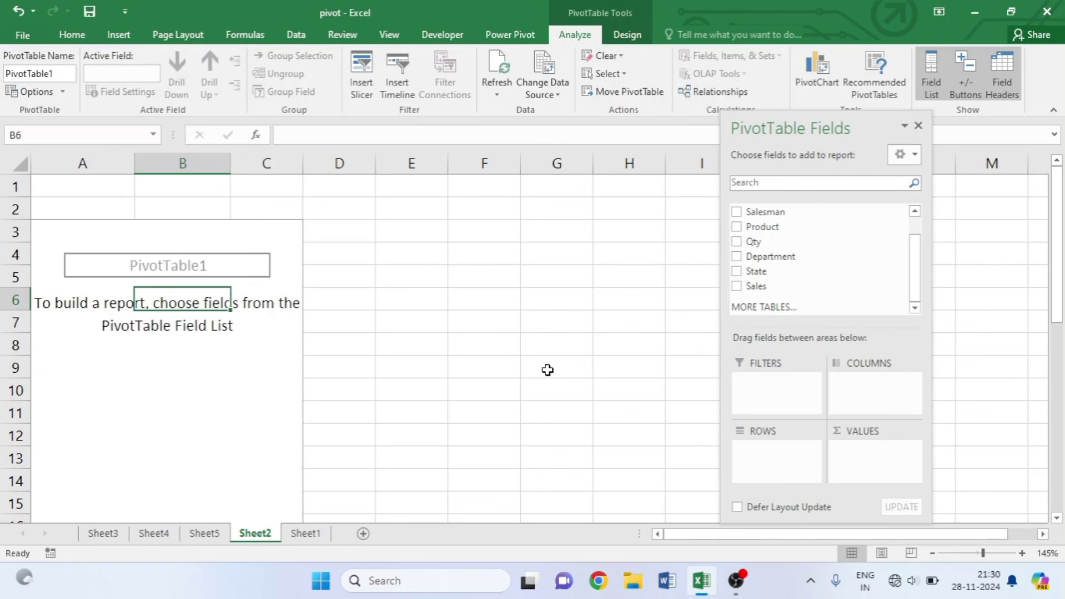
Put State in Filters, Sales in Values, and Product above Qty in Rows.
{"action": "left_click_drag", "start_coordinate": [759, 276], "coordinate": [782, 392]}
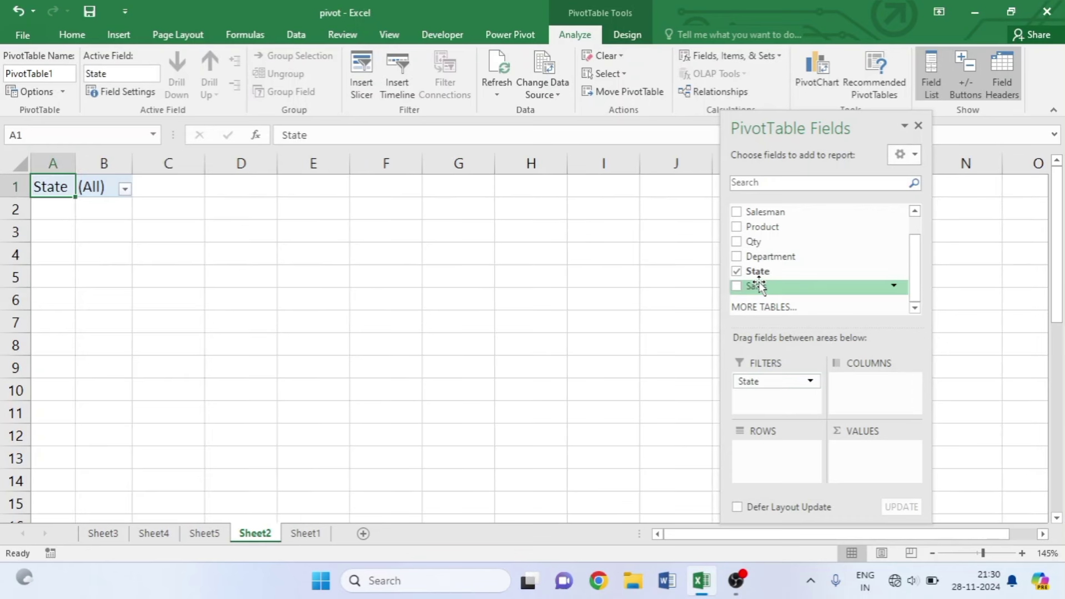
{"action": "left_click_drag", "start_coordinate": [759, 287], "coordinate": [866, 463]}
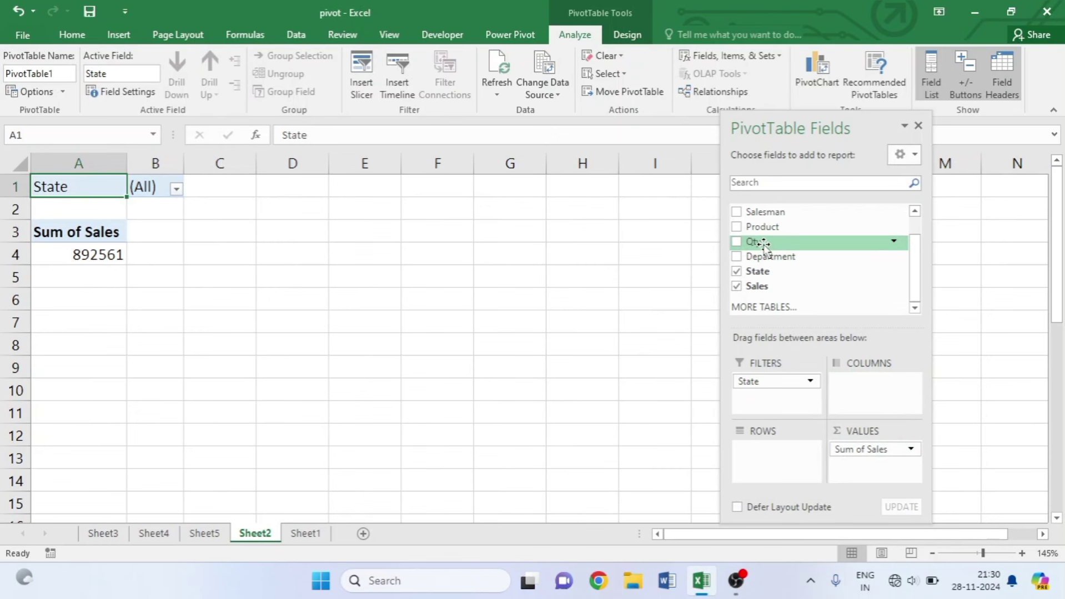
{"action": "left_click_drag", "start_coordinate": [764, 245], "coordinate": [784, 453]}
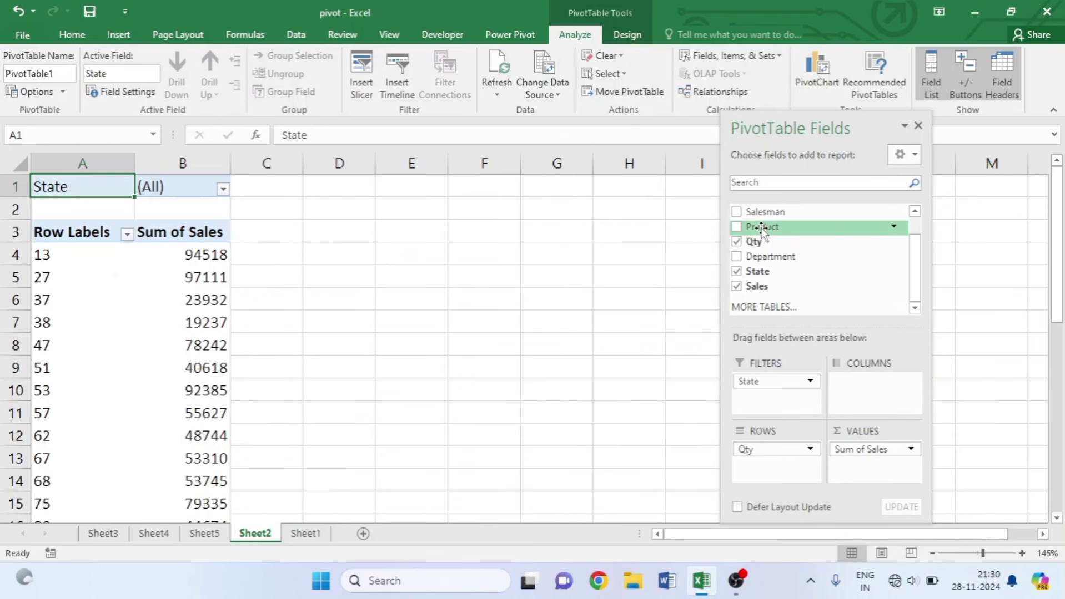
{"action": "left_click_drag", "start_coordinate": [761, 229], "coordinate": [770, 446]}
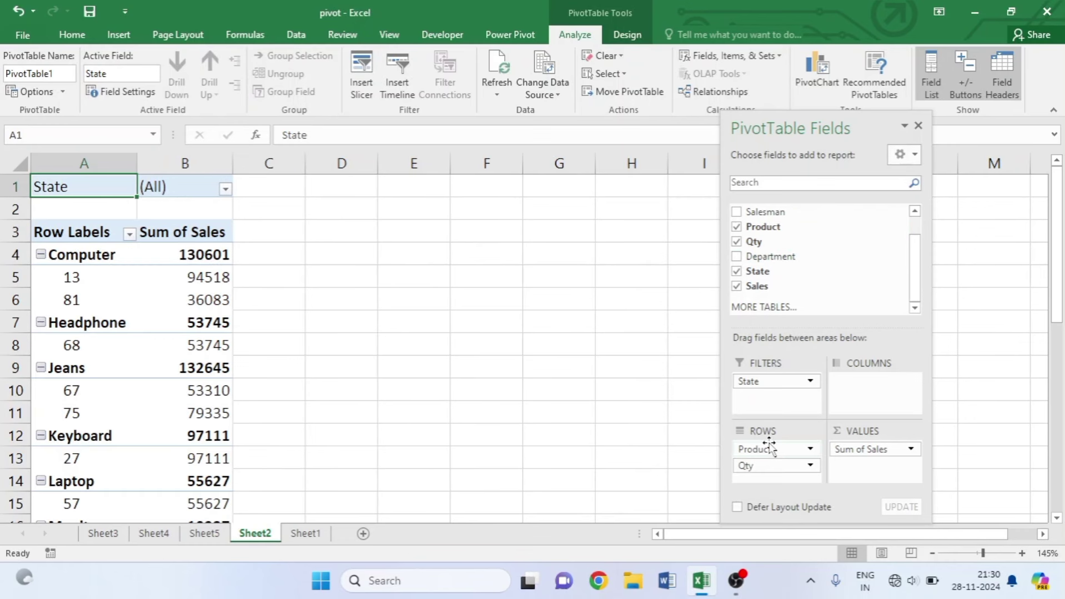
{"action": "mouse_move", "coordinate": [198, 343]}
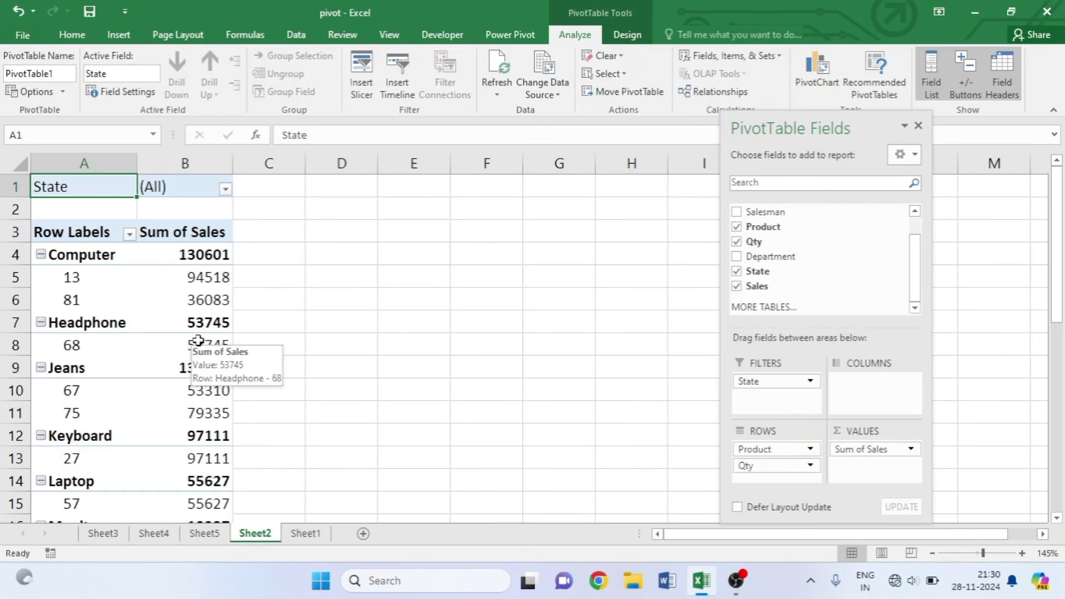
{"action": "scroll", "coordinate": [197, 340], "scroll_direction": "down", "scroll_amount": 1}
{"action": "scroll", "coordinate": [197, 340], "scroll_direction": "down", "scroll_amount": 3}
{"action": "scroll", "coordinate": [197, 338], "scroll_direction": "up", "scroll_amount": 3}
{"action": "scroll", "coordinate": [196, 334], "scroll_direction": "up", "scroll_amount": 1}
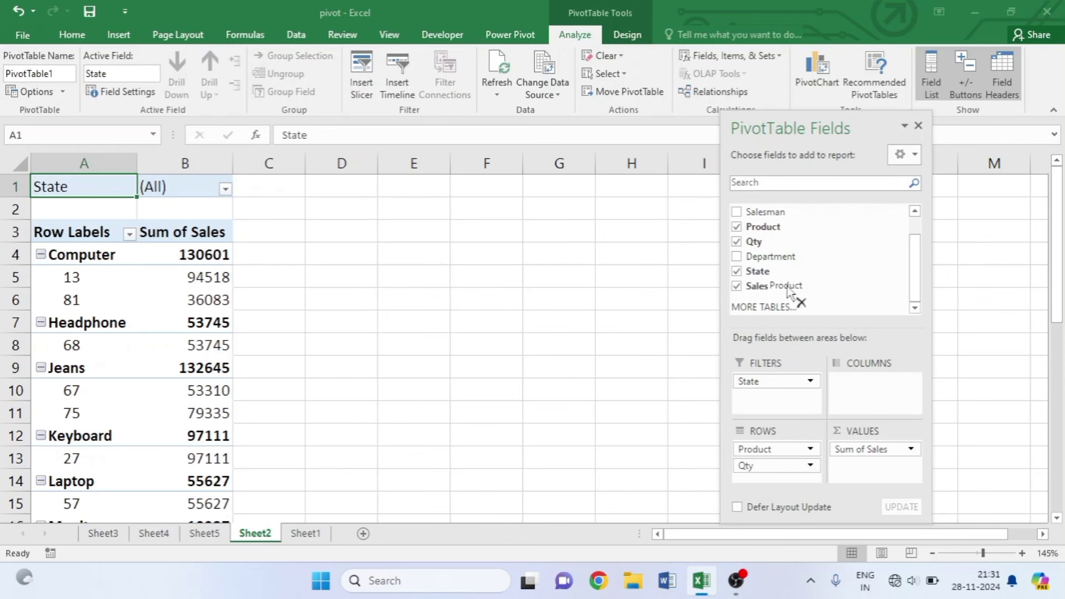
Replace Product with Salesman above Qty, then add Product as the level under Qty.
{"action": "left_click_drag", "start_coordinate": [776, 451], "coordinate": [805, 259]}
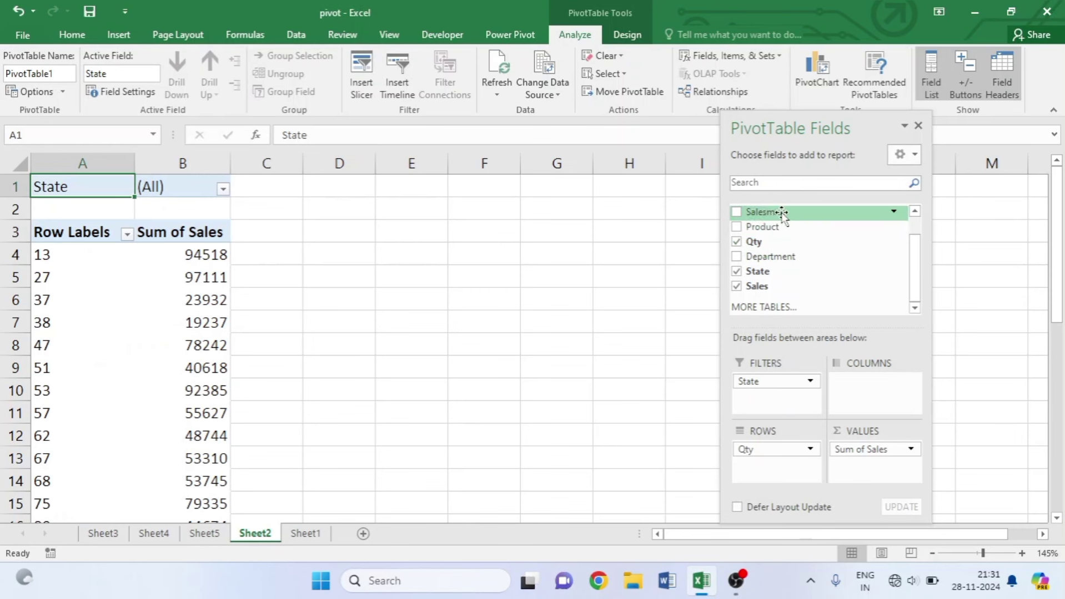
{"action": "left_click_drag", "start_coordinate": [781, 212], "coordinate": [768, 442]}
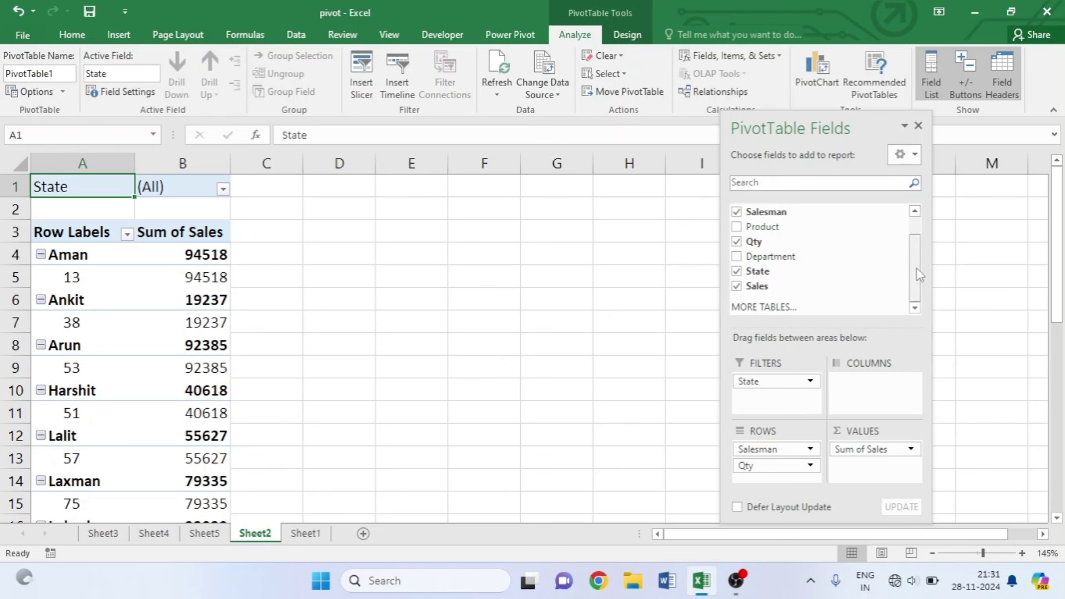
{"action": "mouse_move", "coordinate": [783, 227]}
{"action": "left_mouse_down"}
{"action": "mouse_move", "coordinate": [793, 276]}
{"action": "mouse_move", "coordinate": [755, 445]}
{"action": "mouse_move", "coordinate": [759, 488]}
{"action": "left_mouse_up"}
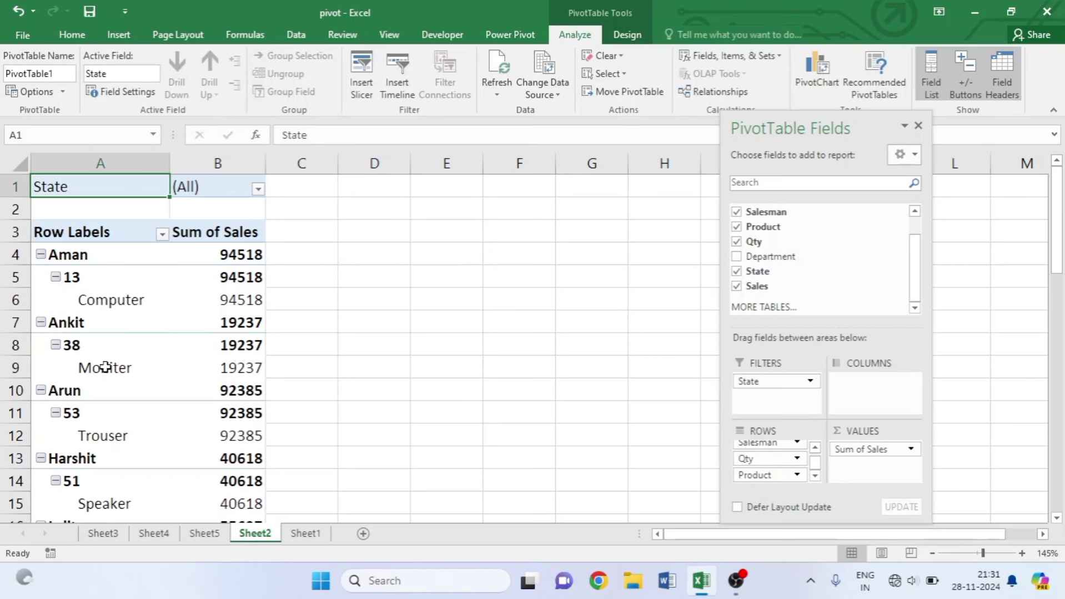
{"action": "scroll", "coordinate": [109, 383], "scroll_direction": "down", "scroll_amount": 2}
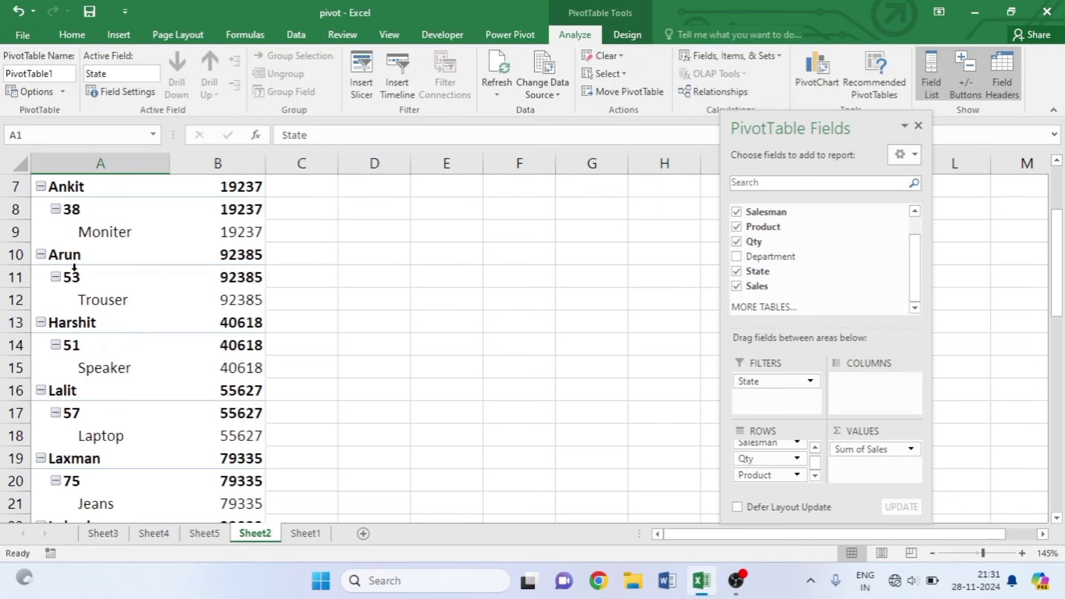
{"action": "scroll", "coordinate": [161, 309], "scroll_direction": "up", "scroll_amount": 2}
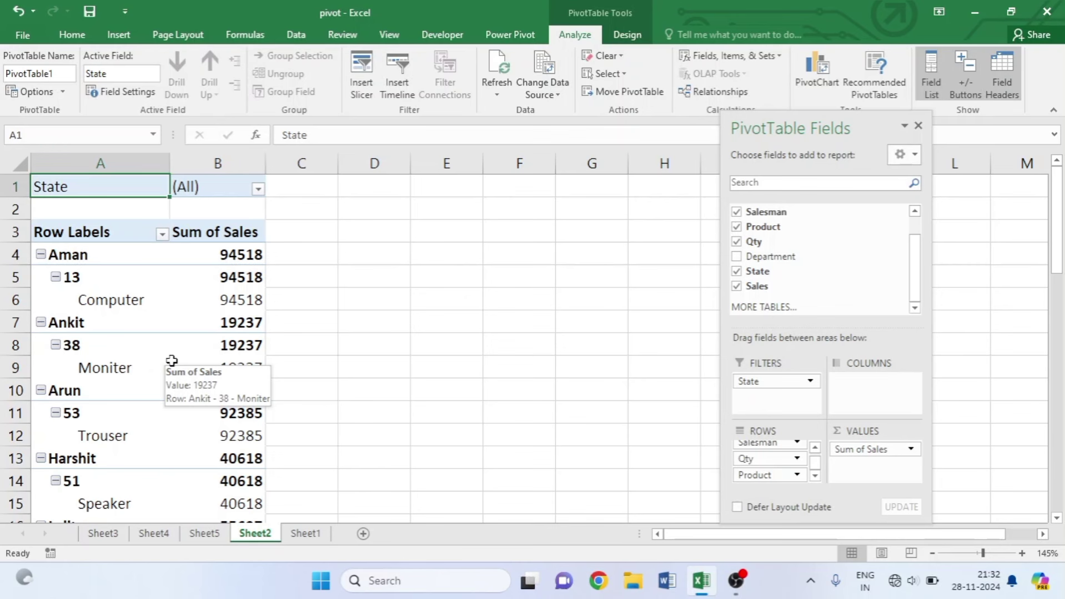
Set the pivot's Subtotals option to Do Not Show Subtotals.
{"action": "left_click", "coordinate": [627, 34]}
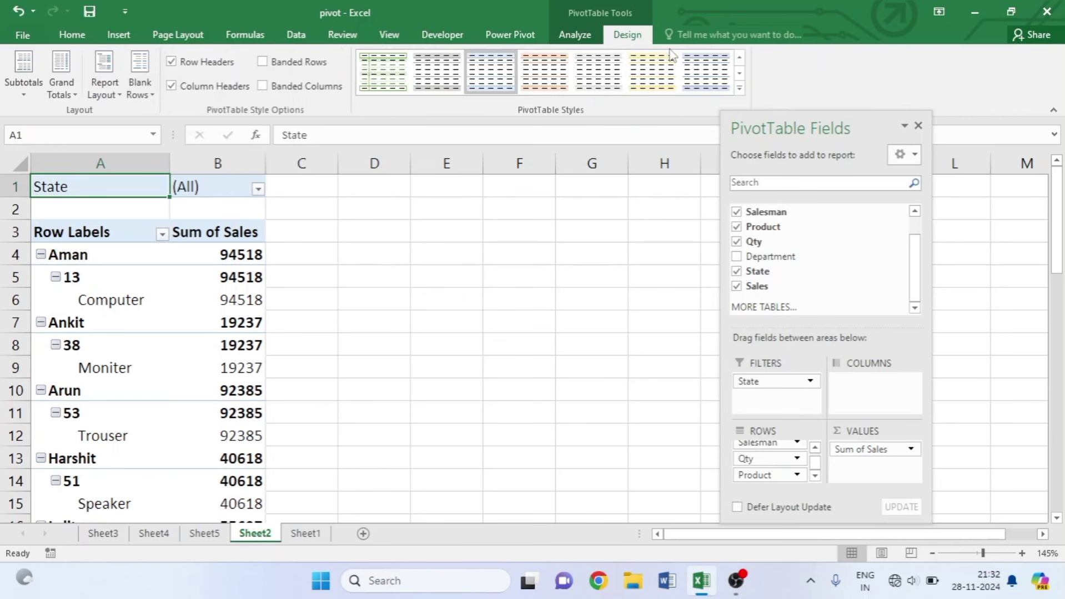
{"action": "left_click", "coordinate": [14, 86]}
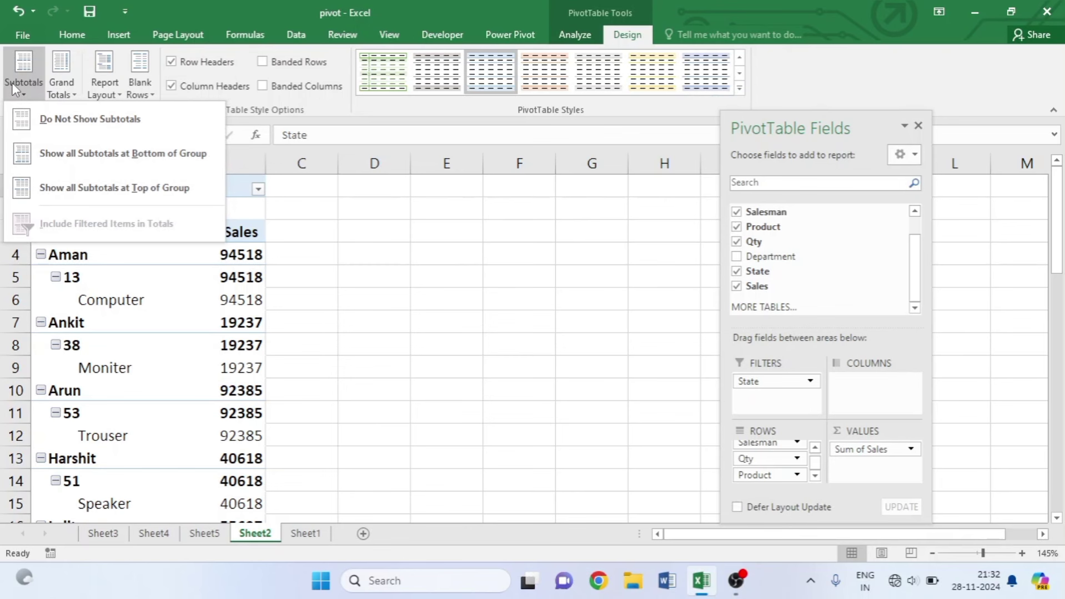
{"action": "left_click", "coordinate": [65, 132]}
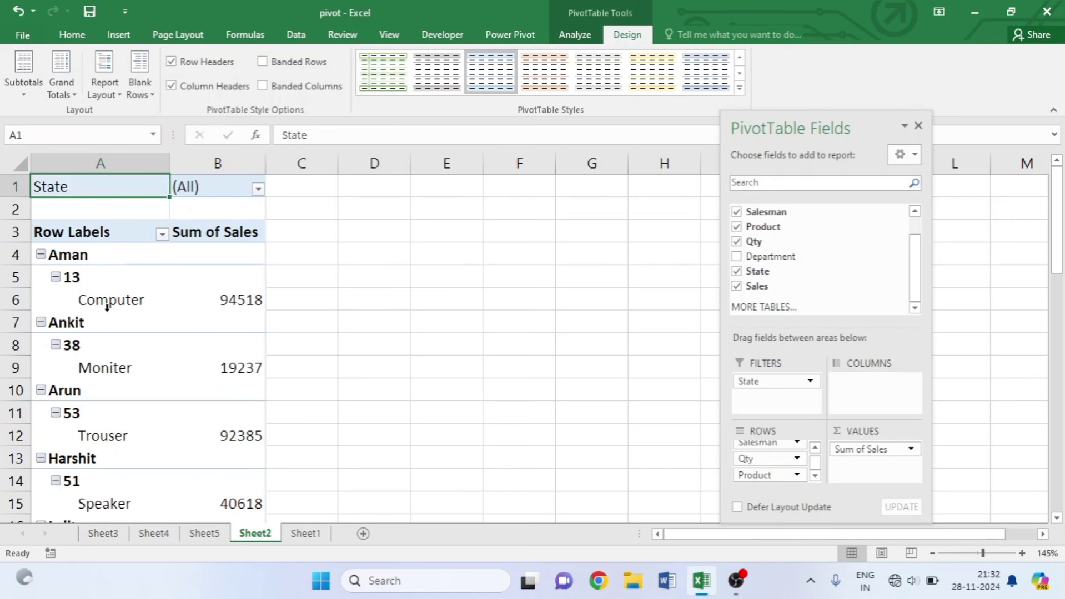
{"action": "scroll", "coordinate": [219, 306], "scroll_direction": "down", "scroll_amount": 1}
{"action": "scroll", "coordinate": [219, 308], "scroll_direction": "up", "scroll_amount": 1}
Switch the pivot's report layout to Show in Outline Form.
{"action": "left_click", "coordinate": [110, 86]}
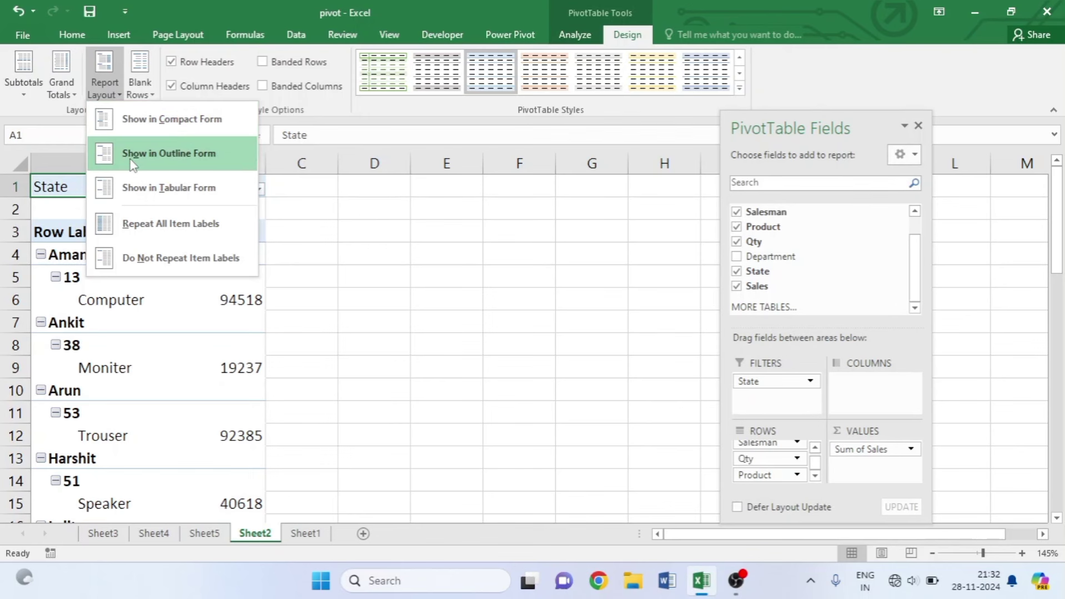
{"action": "left_click", "coordinate": [148, 155]}
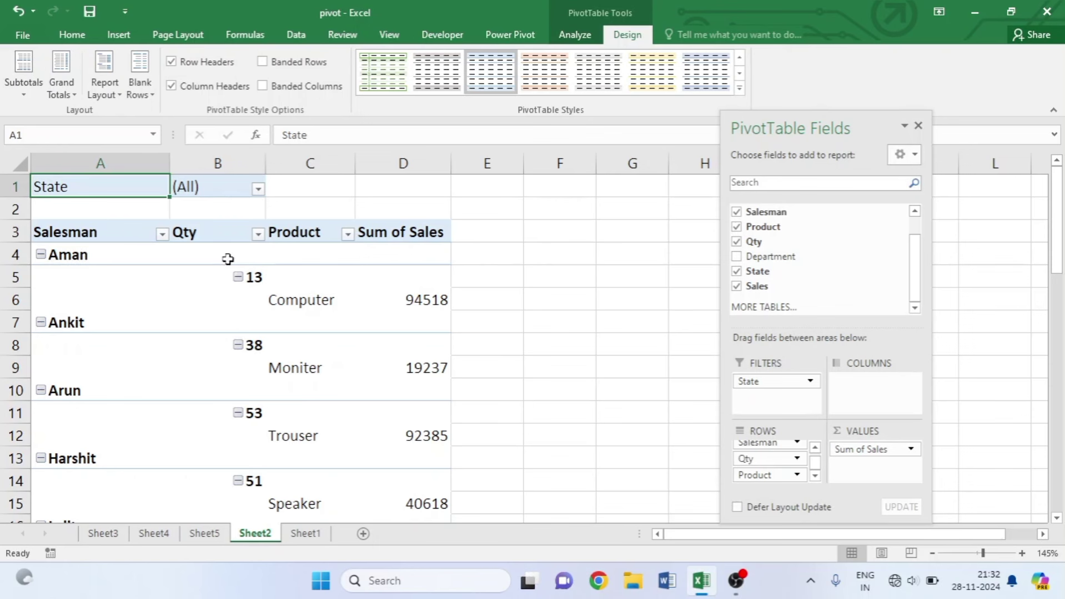
Show subtotals at the bottom of each pivot group, e.g. Aman Total 94518.
{"action": "left_click", "coordinate": [23, 83]}
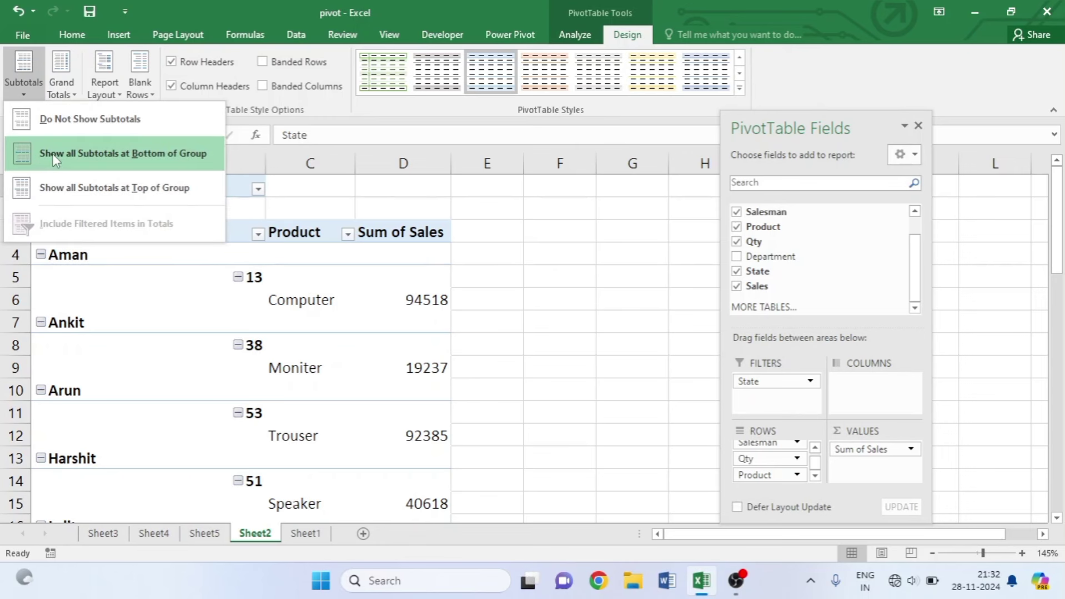
{"action": "left_click", "coordinate": [129, 154]}
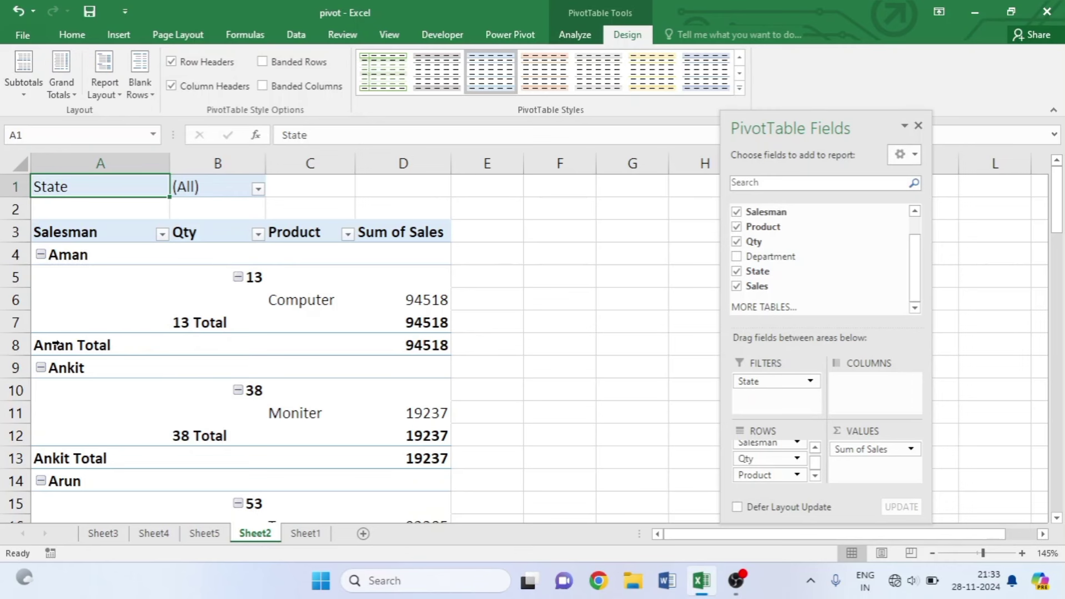
{"action": "mouse_move", "coordinate": [426, 346]}
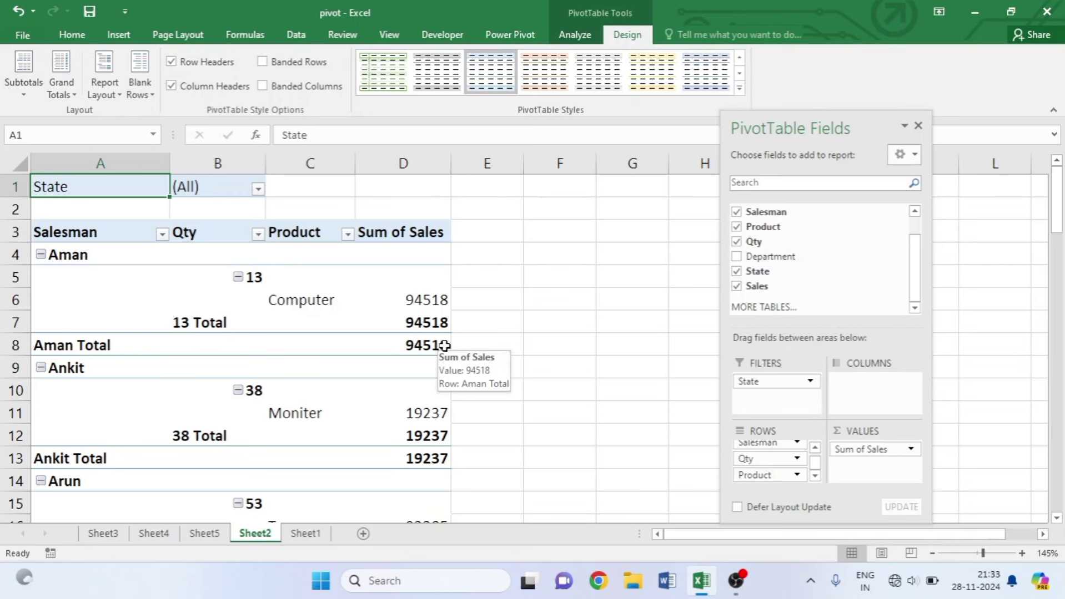
{"action": "scroll", "coordinate": [436, 345], "scroll_direction": "down", "scroll_amount": 4}
{"action": "scroll", "coordinate": [427, 344], "scroll_direction": "down", "scroll_amount": 2}
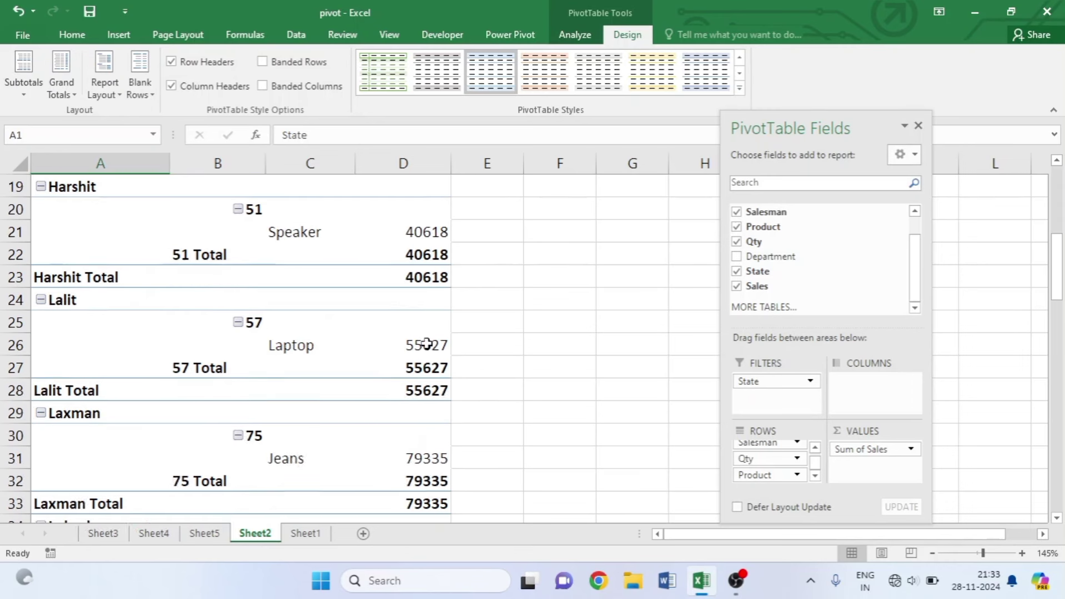
{"action": "scroll", "coordinate": [426, 342], "scroll_direction": "down", "scroll_amount": 3, "text": "ctrl"}
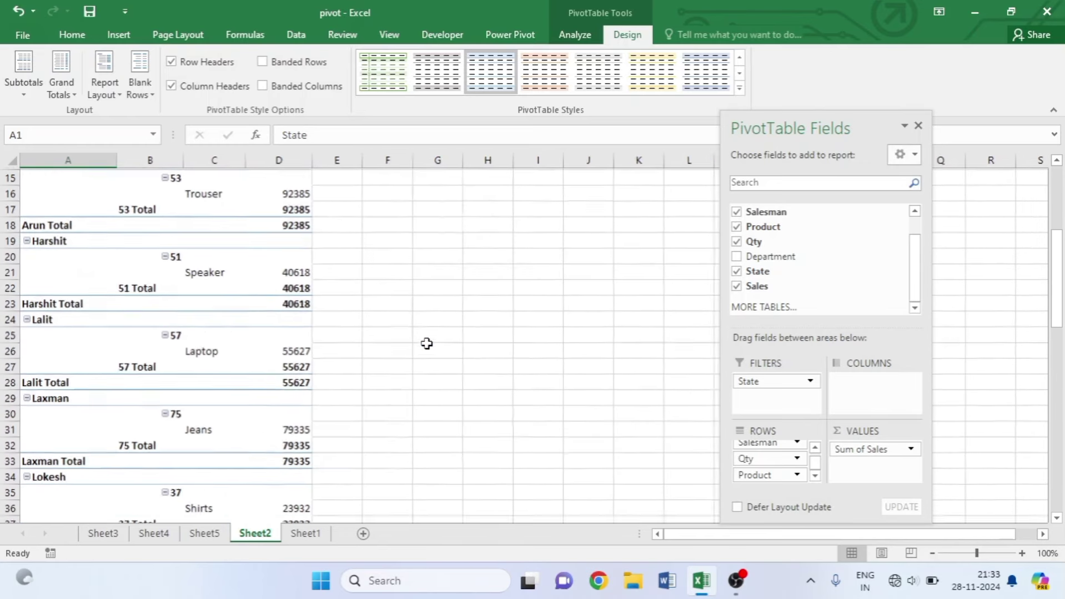
{"action": "scroll", "coordinate": [272, 316], "scroll_direction": "up", "scroll_amount": 4}
{"action": "scroll", "coordinate": [261, 305], "scroll_direction": "up", "scroll_amount": 1}
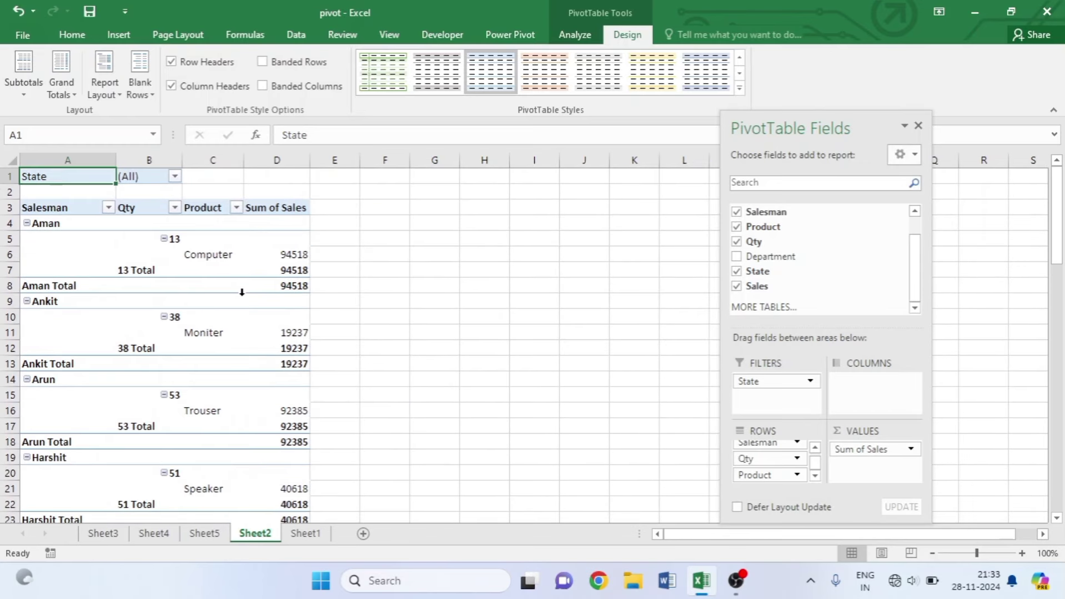
{"action": "scroll", "coordinate": [242, 292], "scroll_direction": "down", "scroll_amount": 8}
{"action": "scroll", "coordinate": [242, 292], "scroll_direction": "down", "scroll_amount": 5}
{"action": "scroll", "coordinate": [242, 290], "scroll_direction": "up", "scroll_amount": 4}
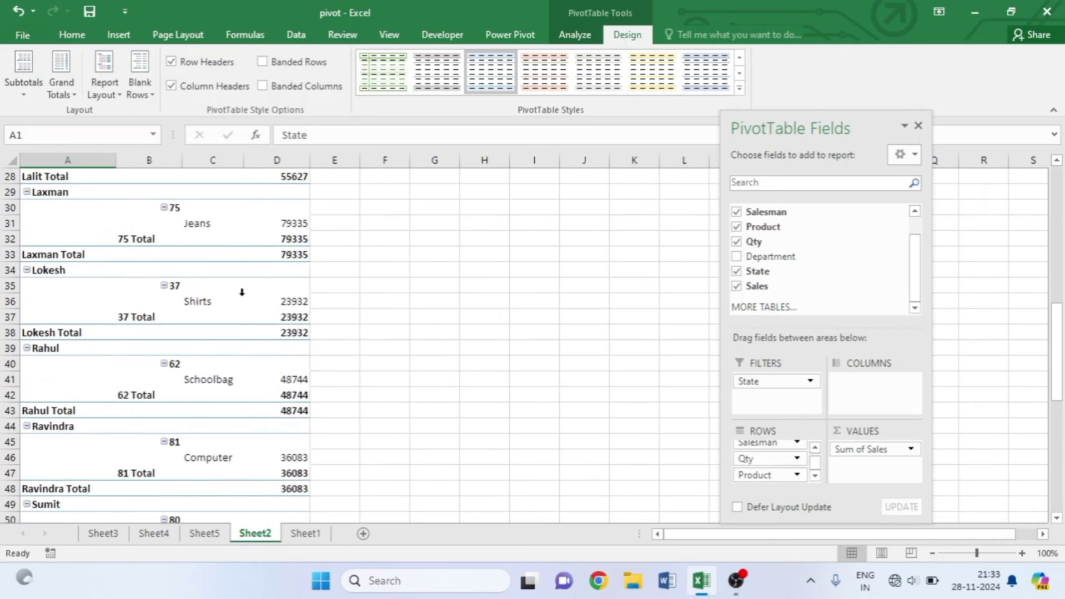
{"action": "scroll", "coordinate": [222, 255], "scroll_direction": "up", "scroll_amount": 6}
{"action": "scroll", "coordinate": [189, 242], "scroll_direction": "up", "scroll_amount": 4, "text": "ctrl"}
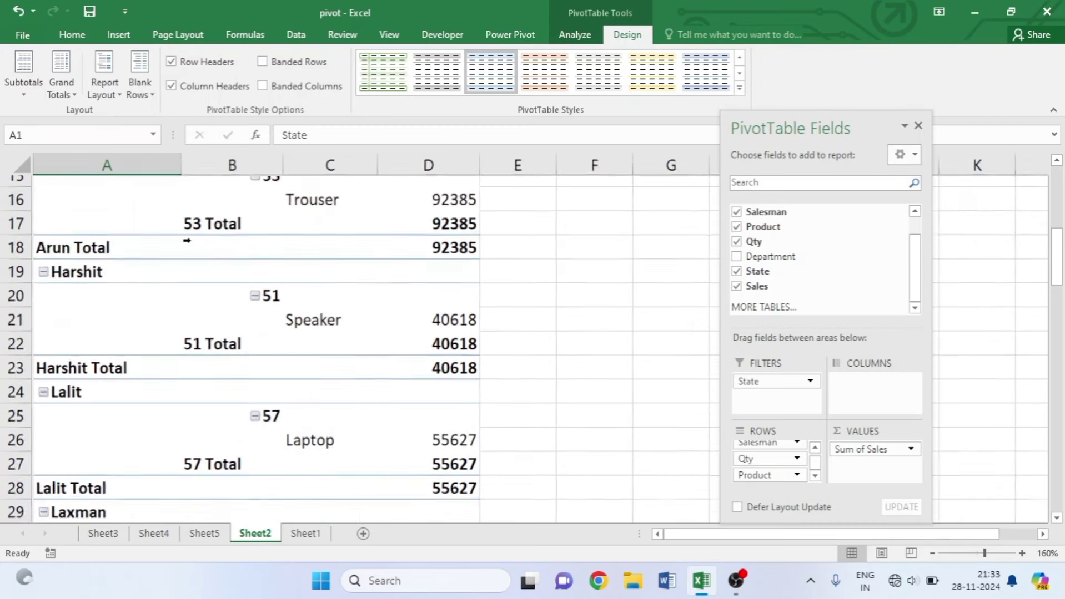
{"action": "scroll", "coordinate": [214, 260], "scroll_direction": "up", "scroll_amount": 1, "text": "ctrl"}
{"action": "scroll", "coordinate": [240, 269], "scroll_direction": "up", "scroll_amount": 1, "text": "ctrl"}
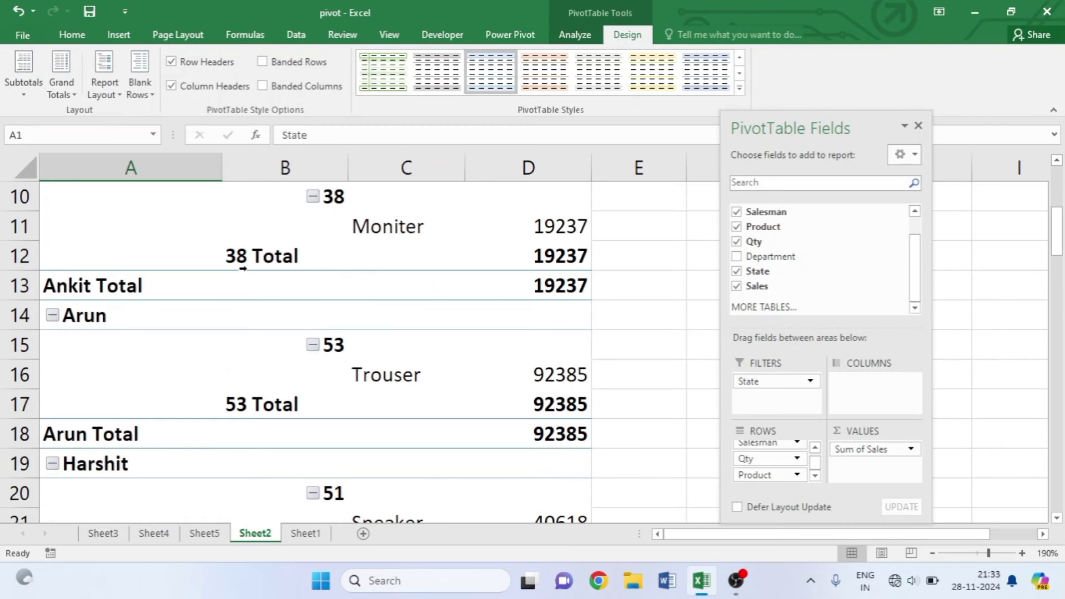
{"action": "scroll", "coordinate": [242, 268], "scroll_direction": "down", "scroll_amount": 2, "text": "ctrl"}
{"action": "scroll", "coordinate": [245, 264], "scroll_direction": "down", "scroll_amount": 1, "text": "ctrl"}
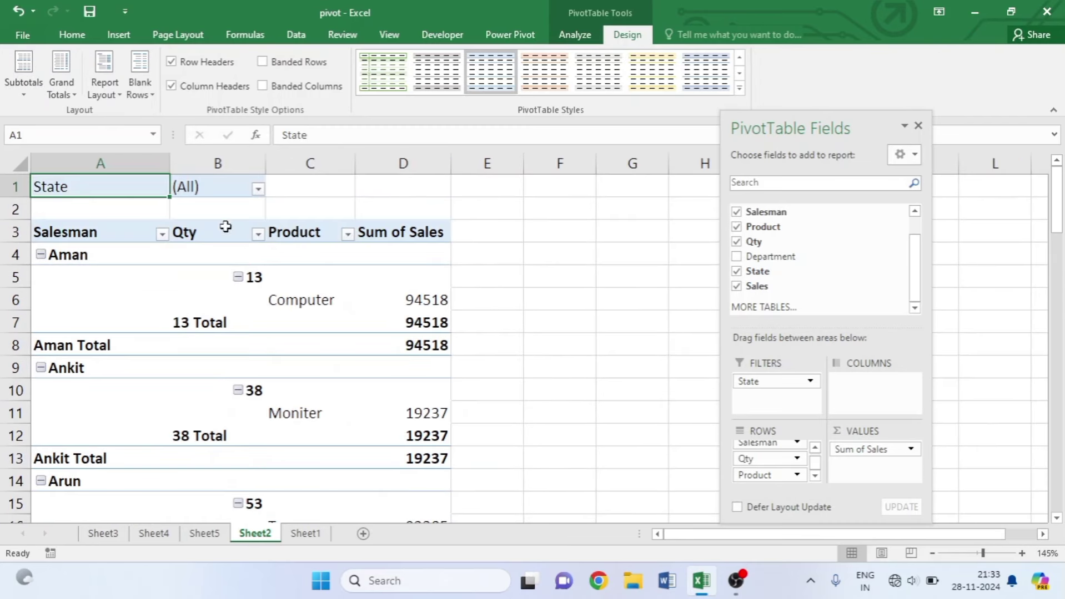
Switch the pivot's report layout to Show in Tabular Form.
{"action": "left_click", "coordinate": [104, 92]}
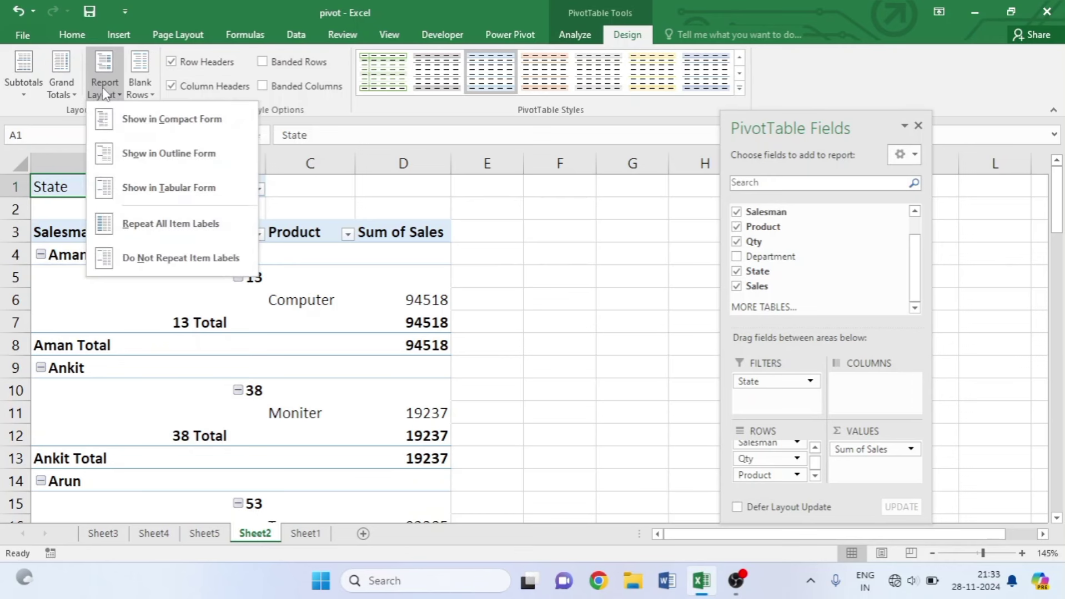
{"action": "left_click", "coordinate": [165, 191]}
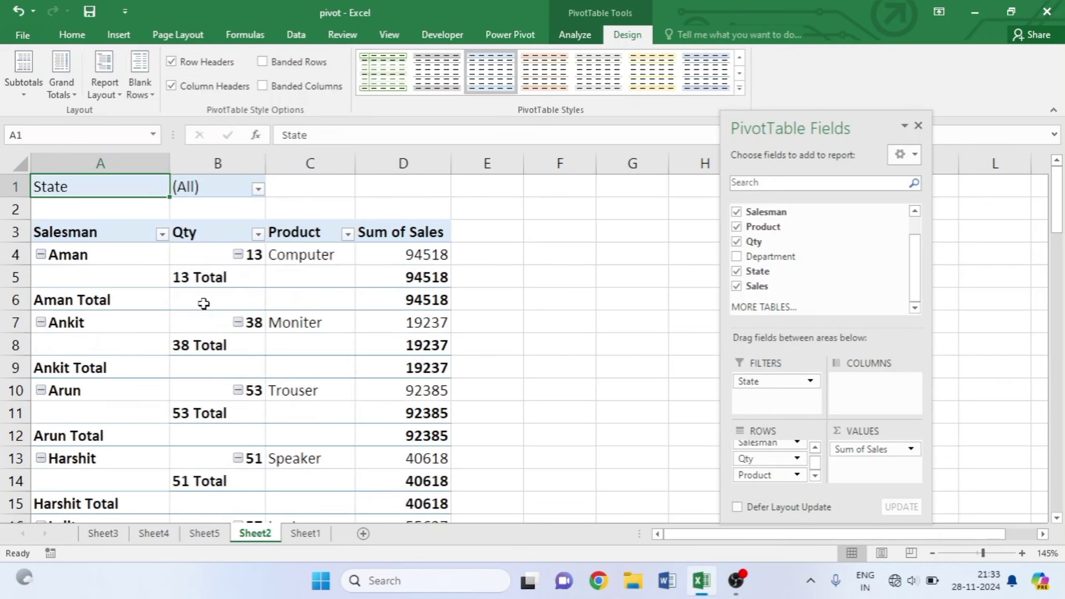
{"action": "scroll", "coordinate": [204, 305], "scroll_direction": "down", "scroll_amount": 2}
{"action": "scroll", "coordinate": [203, 306], "scroll_direction": "down", "scroll_amount": 2}
{"action": "scroll", "coordinate": [204, 306], "scroll_direction": "down", "scroll_amount": 1}
{"action": "scroll", "coordinate": [203, 305], "scroll_direction": "down", "scroll_amount": 3}
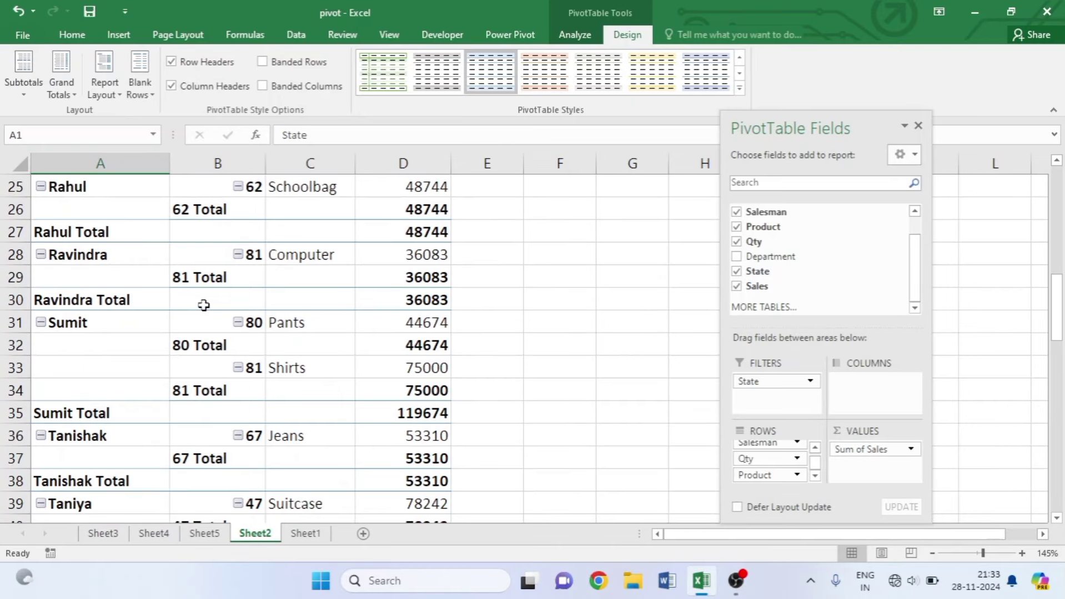
{"action": "scroll", "coordinate": [204, 305], "scroll_direction": "down", "scroll_amount": 1}
{"action": "scroll", "coordinate": [203, 305], "scroll_direction": "down", "scroll_amount": 3}
{"action": "scroll", "coordinate": [204, 305], "scroll_direction": "up", "scroll_amount": 5}
{"action": "scroll", "coordinate": [204, 306], "scroll_direction": "up", "scroll_amount": 5}
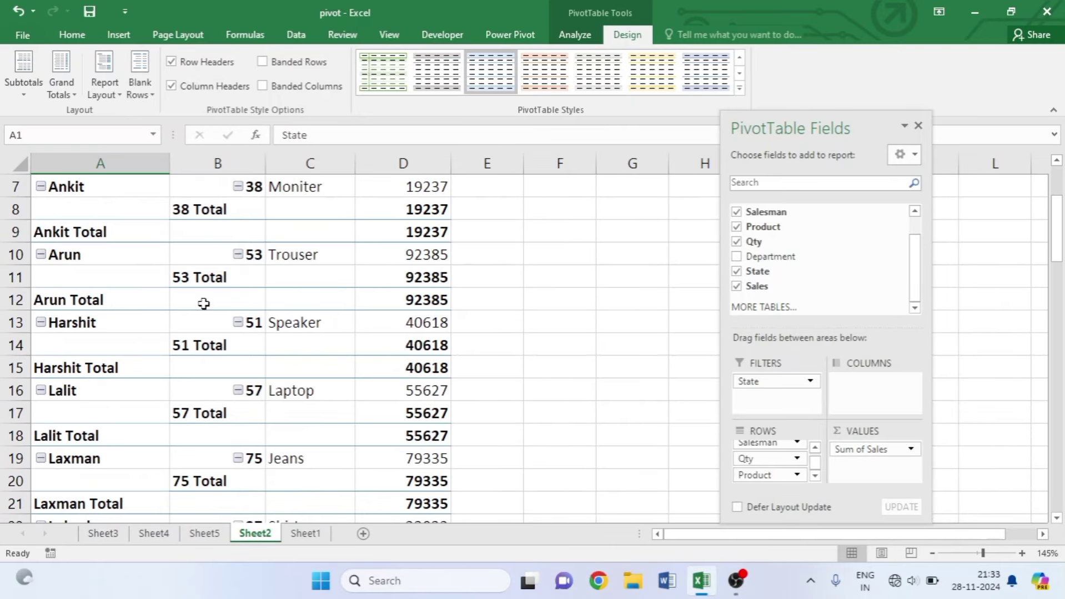
{"action": "scroll", "coordinate": [203, 304], "scroll_direction": "up", "scroll_amount": 2}
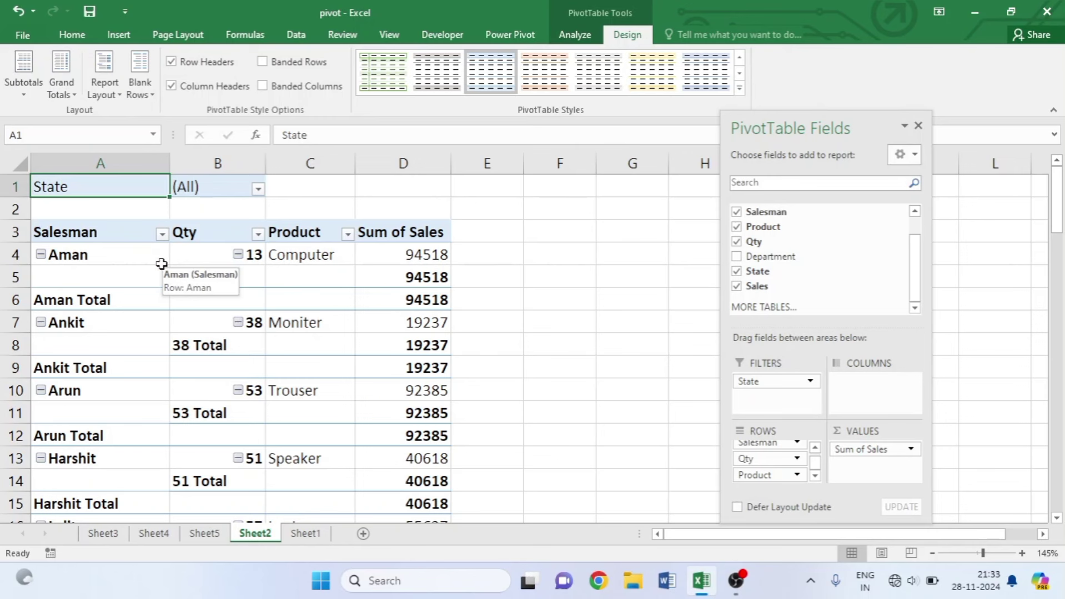
Remove all subtotal rows, keeping the Grand Total of 892561.
{"action": "left_click", "coordinate": [37, 102]}
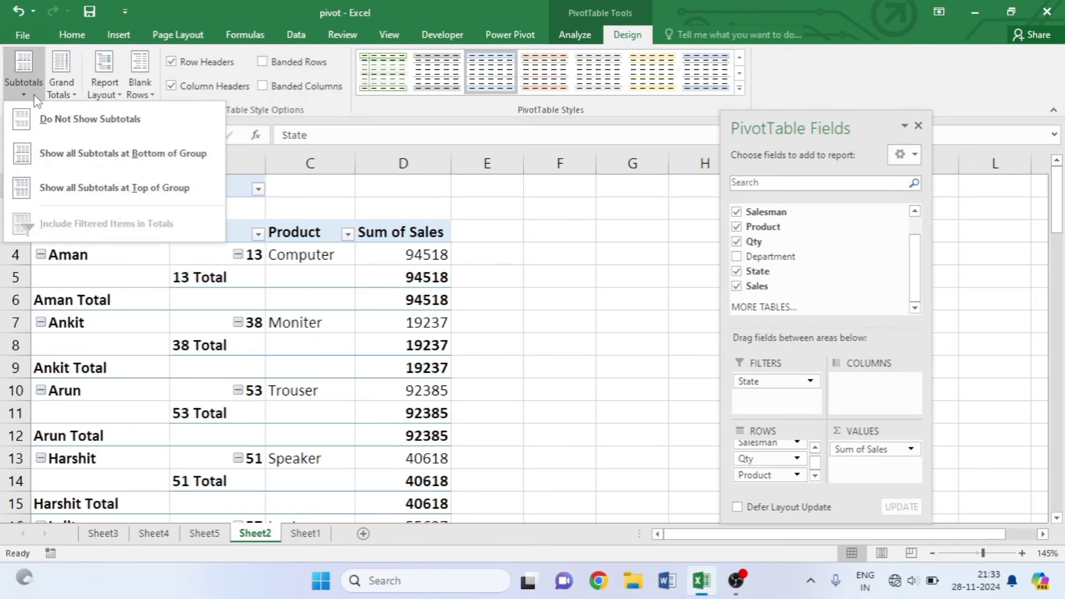
{"action": "left_click", "coordinate": [41, 132]}
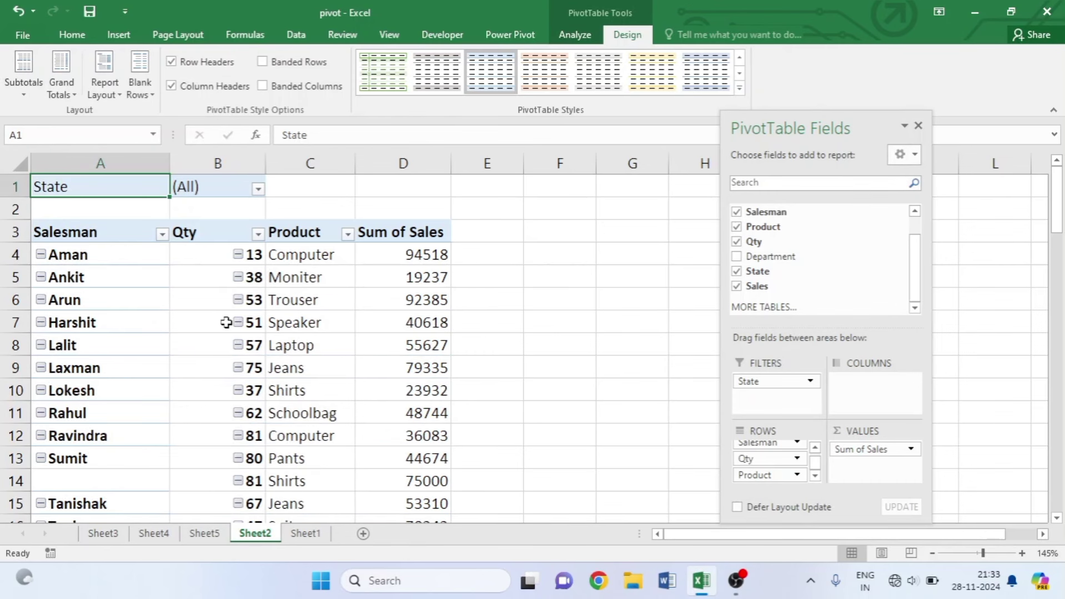
{"action": "scroll", "coordinate": [226, 323], "scroll_direction": "down", "scroll_amount": 1}
{"action": "scroll", "coordinate": [225, 323], "scroll_direction": "down", "scroll_amount": 2}
{"action": "scroll", "coordinate": [224, 322], "scroll_direction": "up", "scroll_amount": 2}
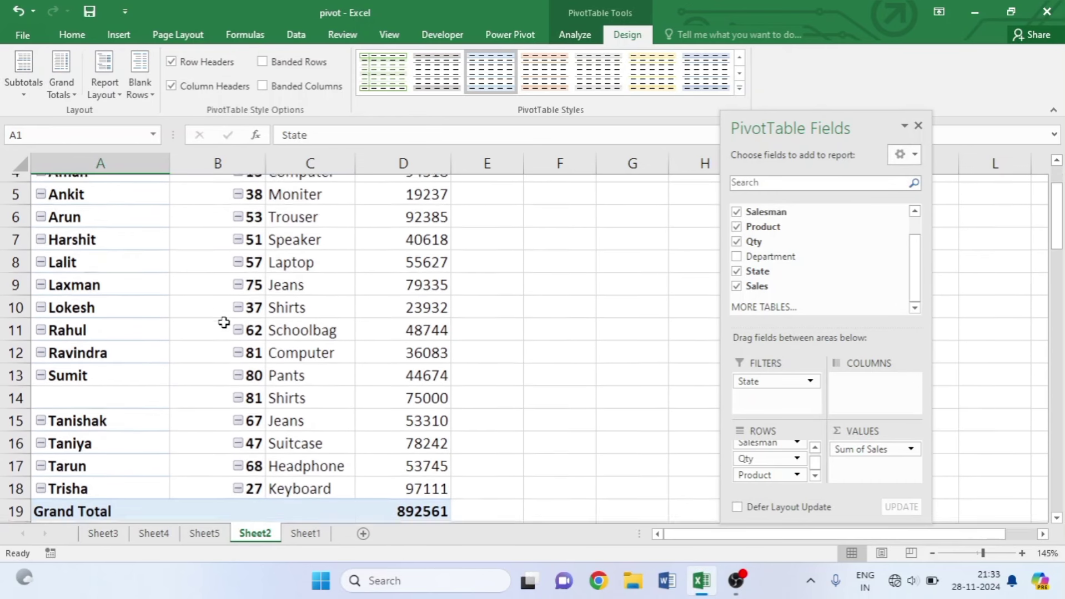
{"action": "scroll", "coordinate": [223, 323], "scroll_direction": "up", "scroll_amount": 1}
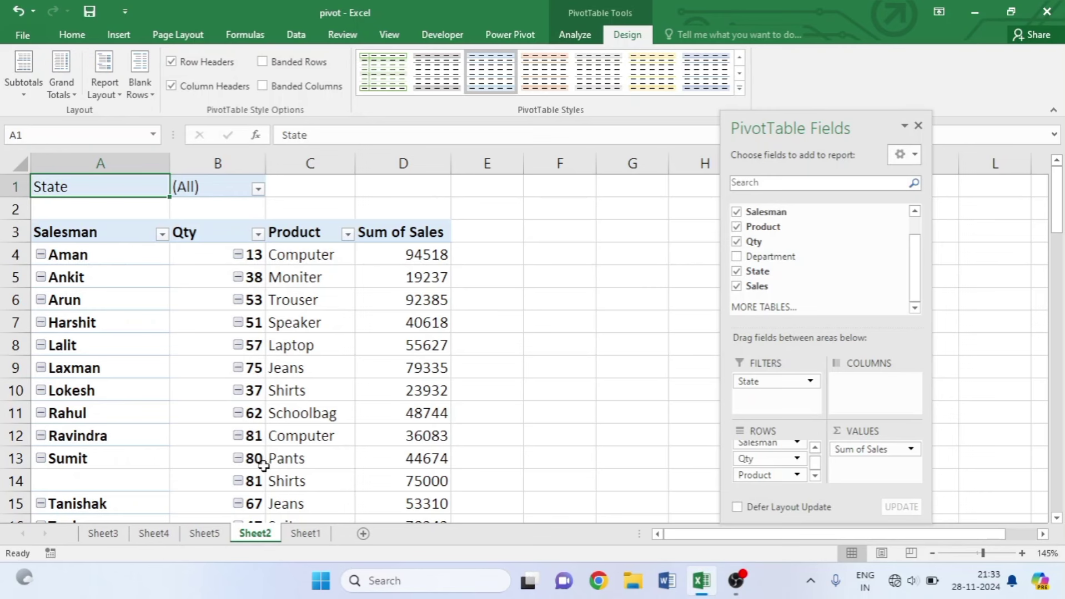
{"action": "scroll", "coordinate": [281, 467], "scroll_direction": "down", "scroll_amount": 2}
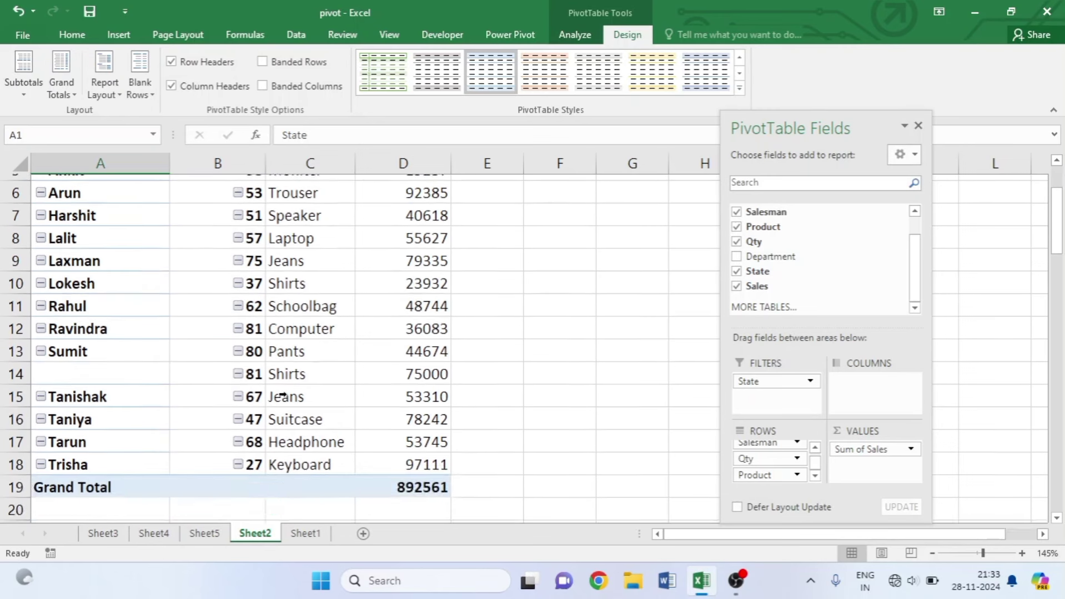
{"action": "scroll", "coordinate": [279, 422], "scroll_direction": "up", "scroll_amount": 2}
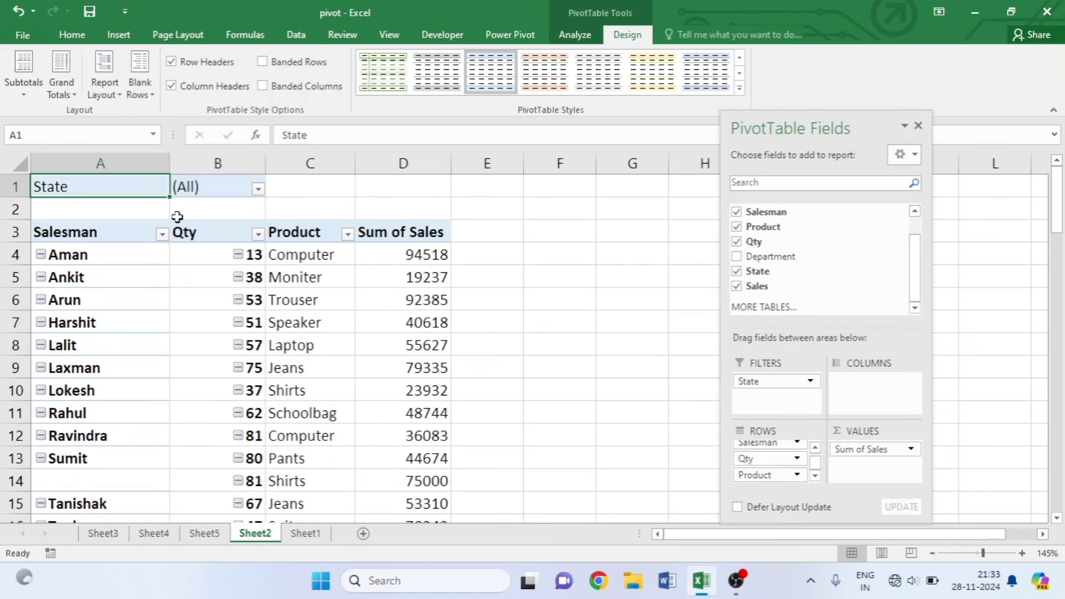
Apply Pivot Style Medium 6 to the pivot table.
{"action": "left_click", "coordinate": [113, 254]}
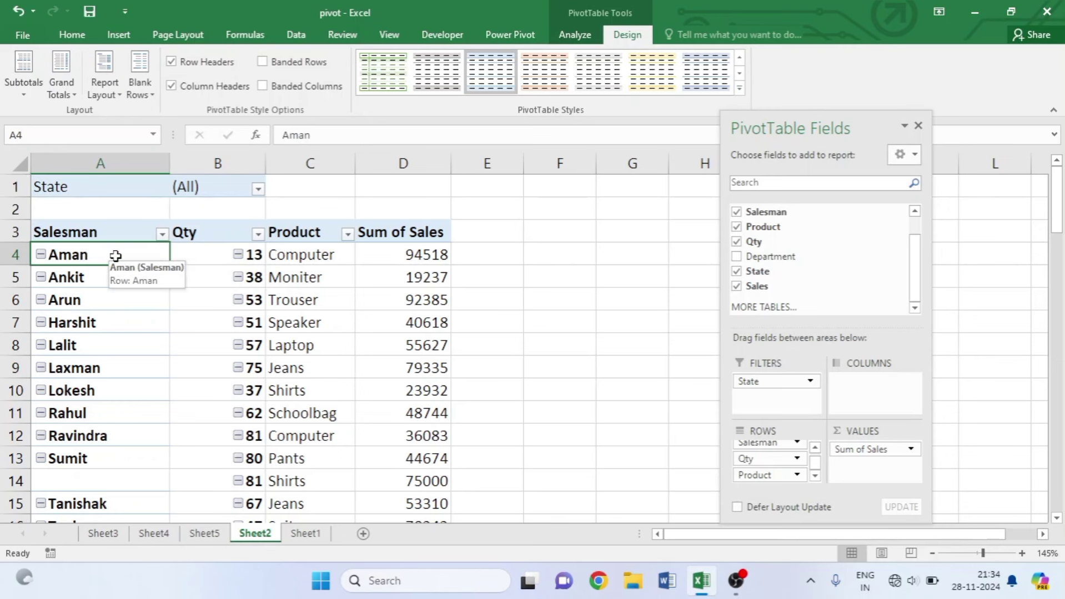
{"action": "left_click", "coordinate": [739, 90]}
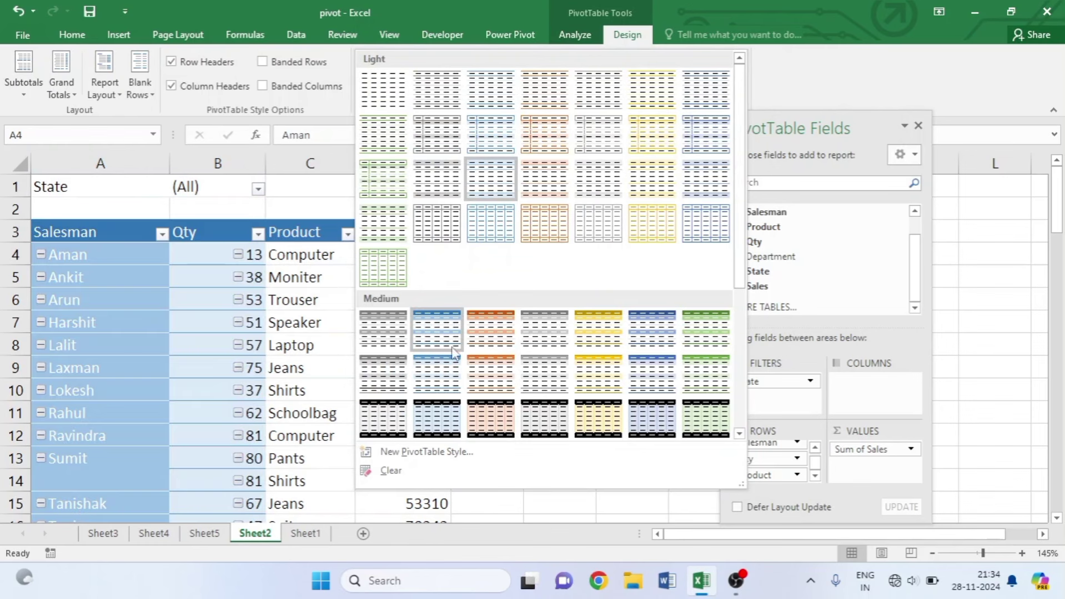
{"action": "left_click", "coordinate": [650, 340]}
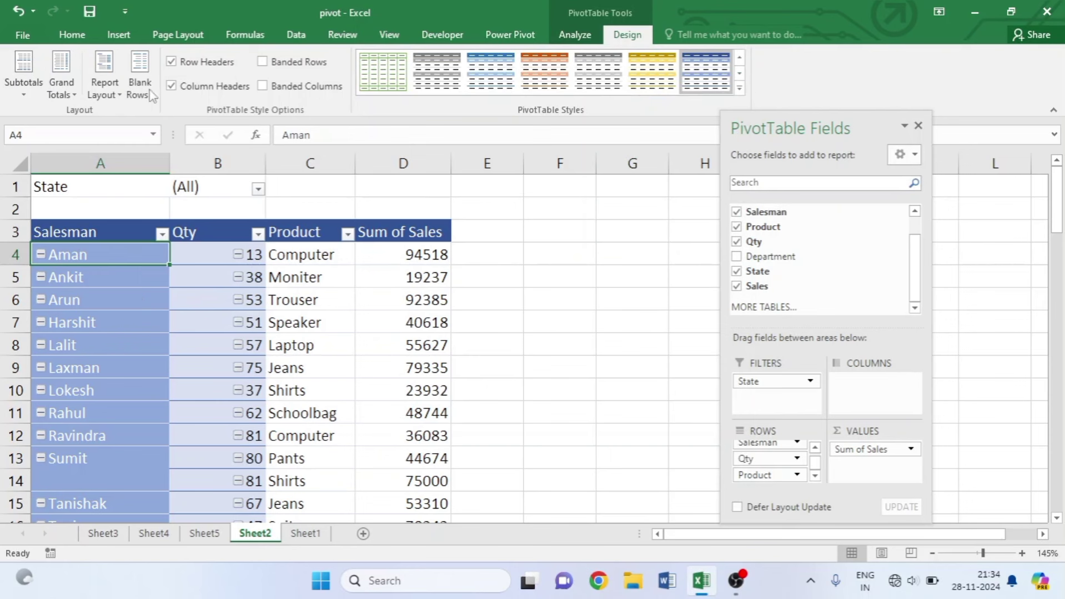
Select the whole pivot table and apply All Borders to it.
{"action": "left_click", "coordinate": [71, 35]}
{"action": "left_click", "coordinate": [202, 319]}
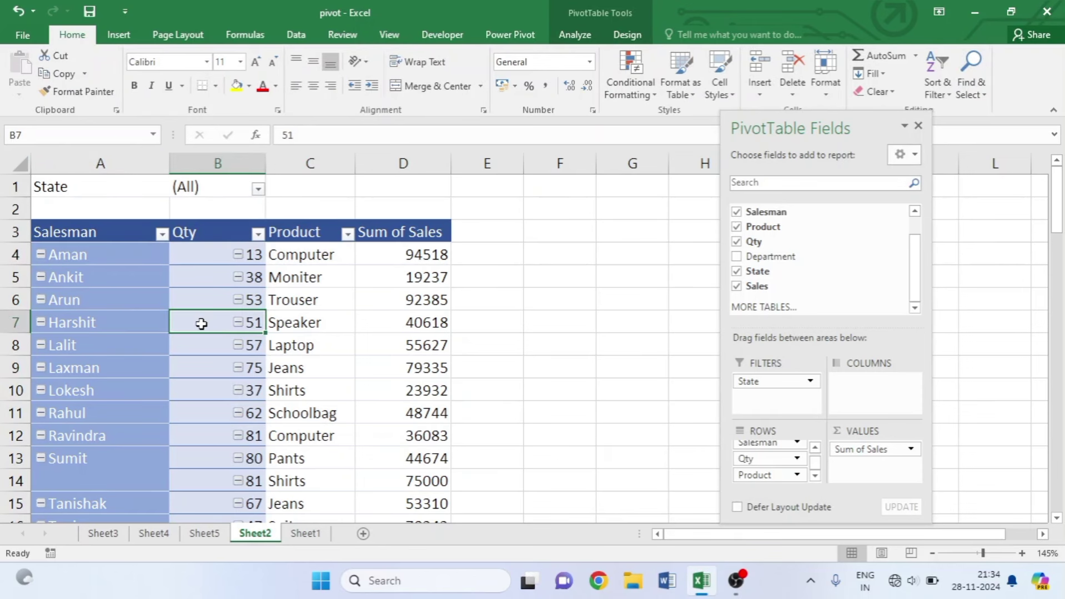
{"action": "key", "text": "ctrl+a"}
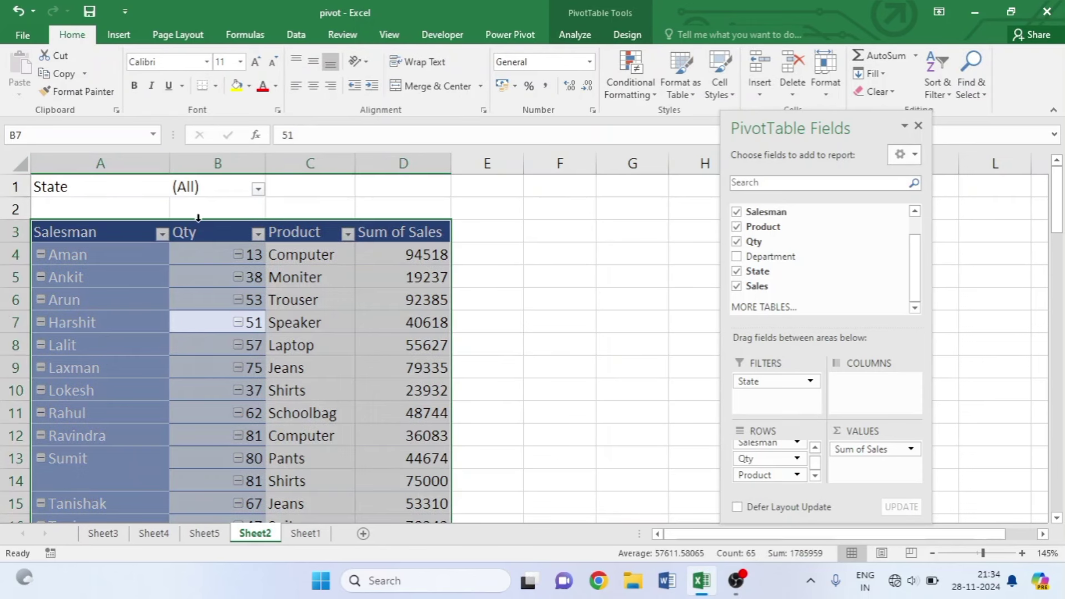
{"action": "left_click", "coordinate": [216, 89]}
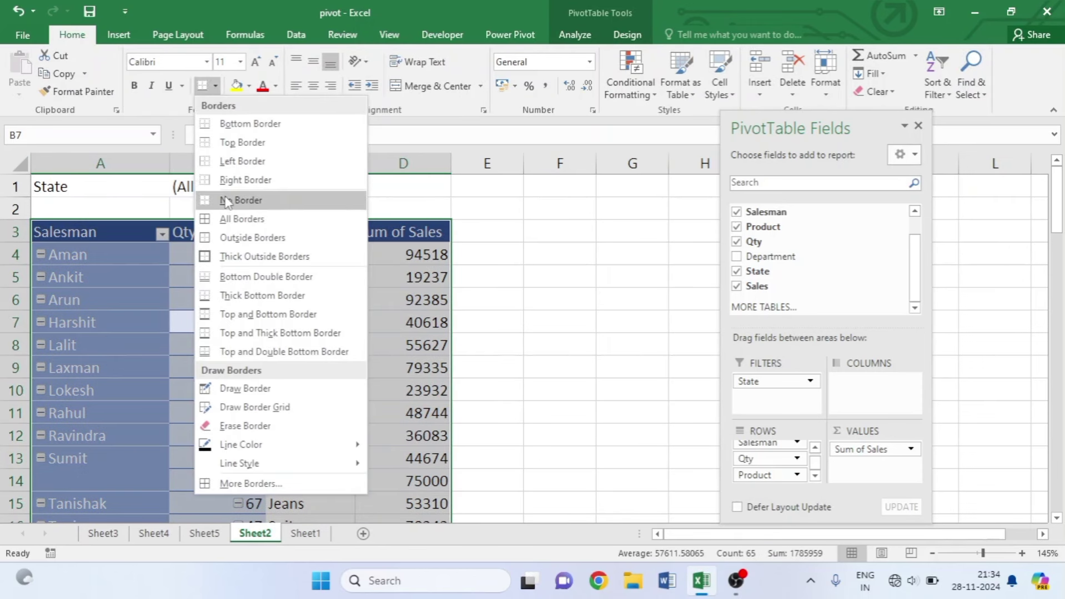
{"action": "left_click", "coordinate": [228, 218]}
{"action": "key", "text": "Right"}
{"action": "key", "text": "Right"}
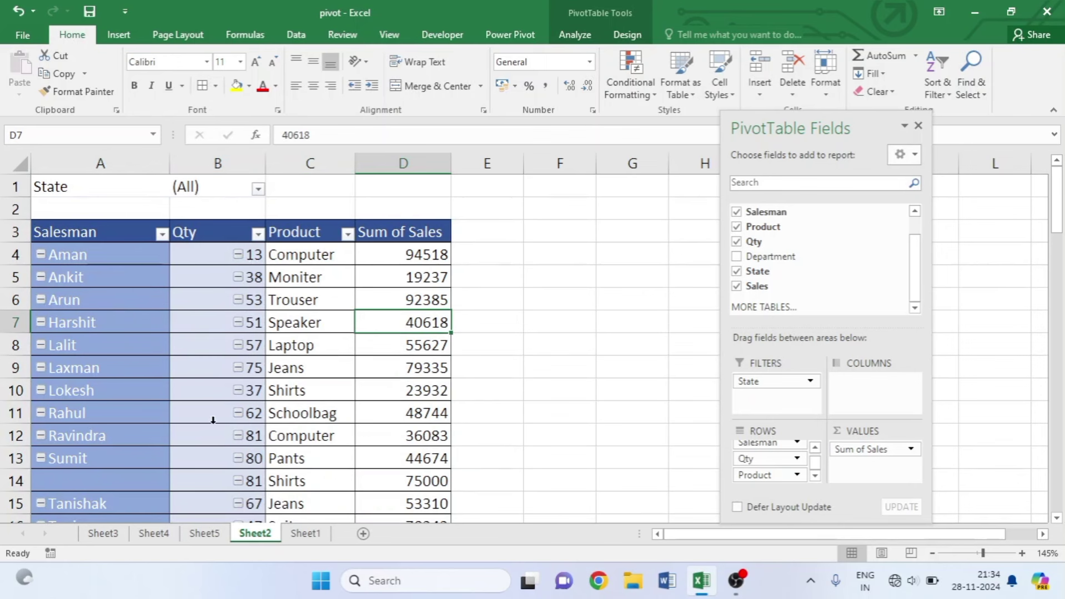
Select cells in the Product and Qty columns, such as Jeans, 51 and Laptop.
{"action": "left_click", "coordinate": [300, 373]}
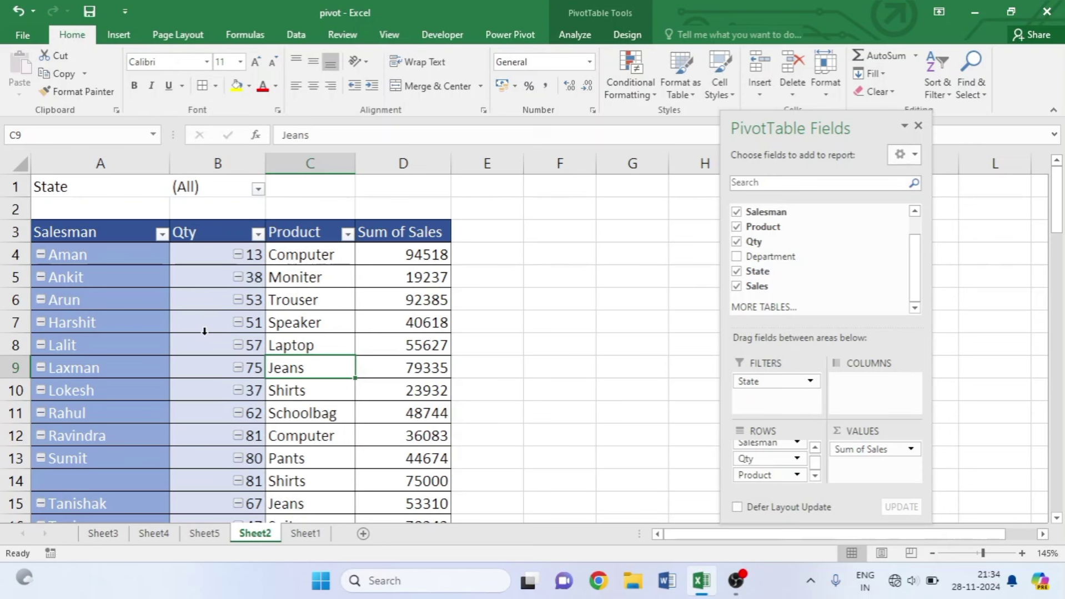
{"action": "left_click", "coordinate": [308, 288]}
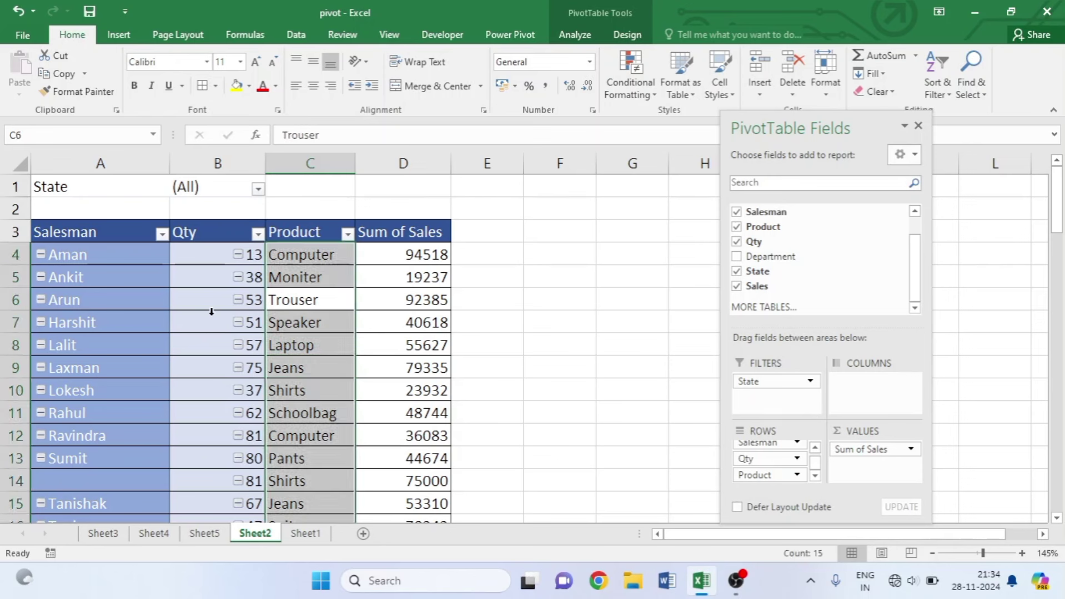
{"action": "left_click", "coordinate": [186, 325]}
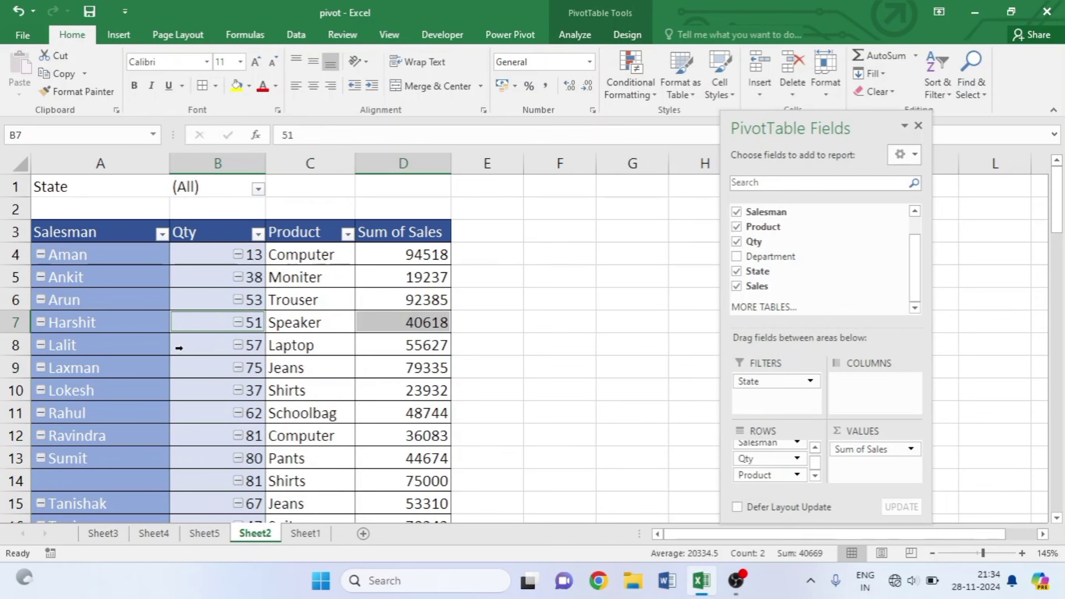
{"action": "left_click", "coordinate": [251, 379]}
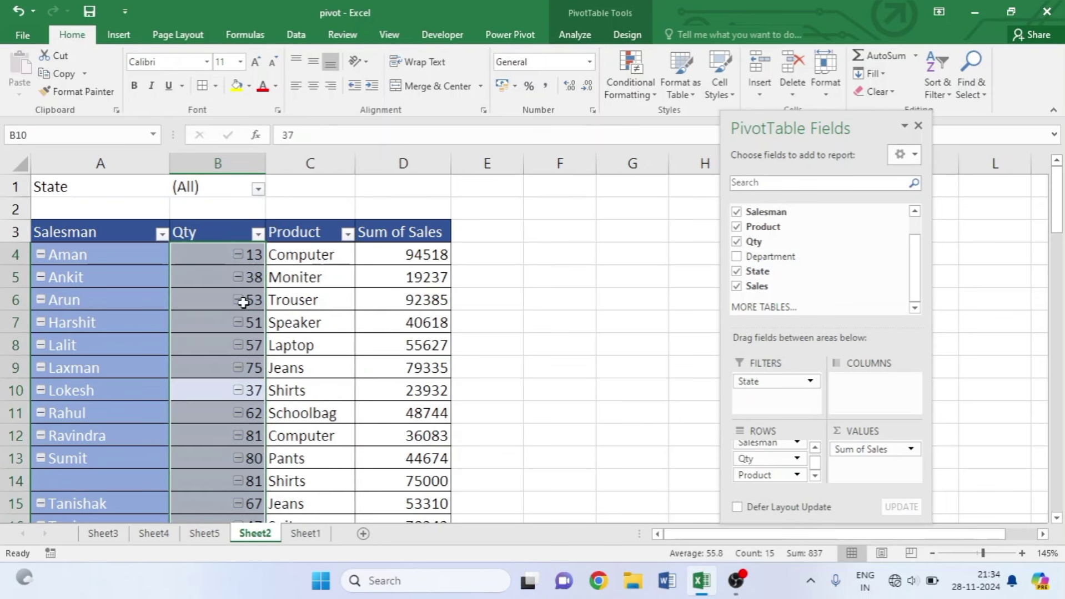
{"action": "left_click", "coordinate": [287, 344]}
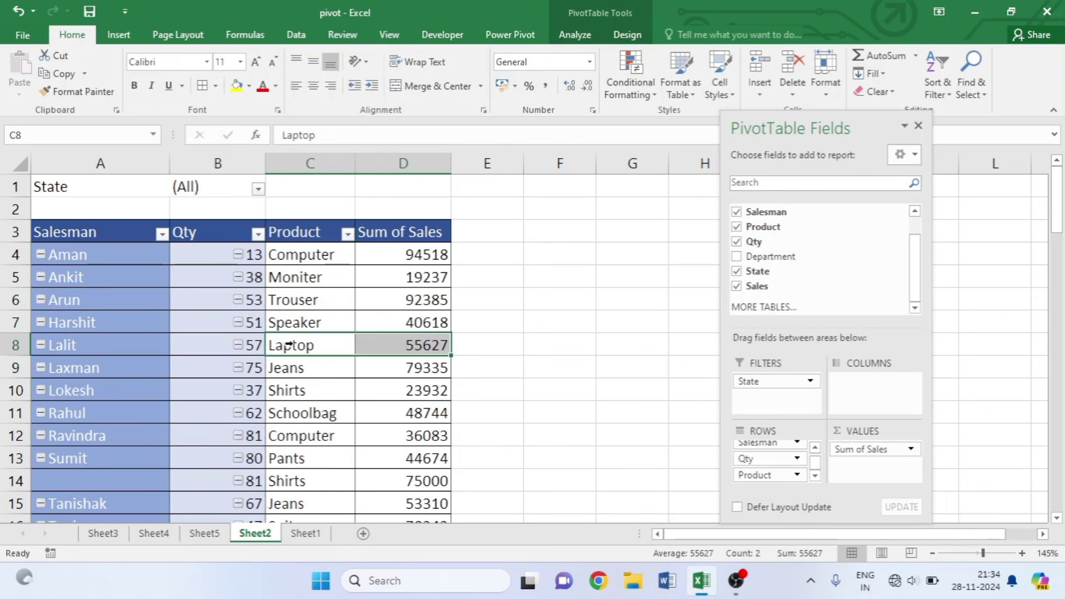
Clear All fields from PivotTable1 and select a cell in the emptied area.
{"action": "left_click", "coordinate": [578, 34]}
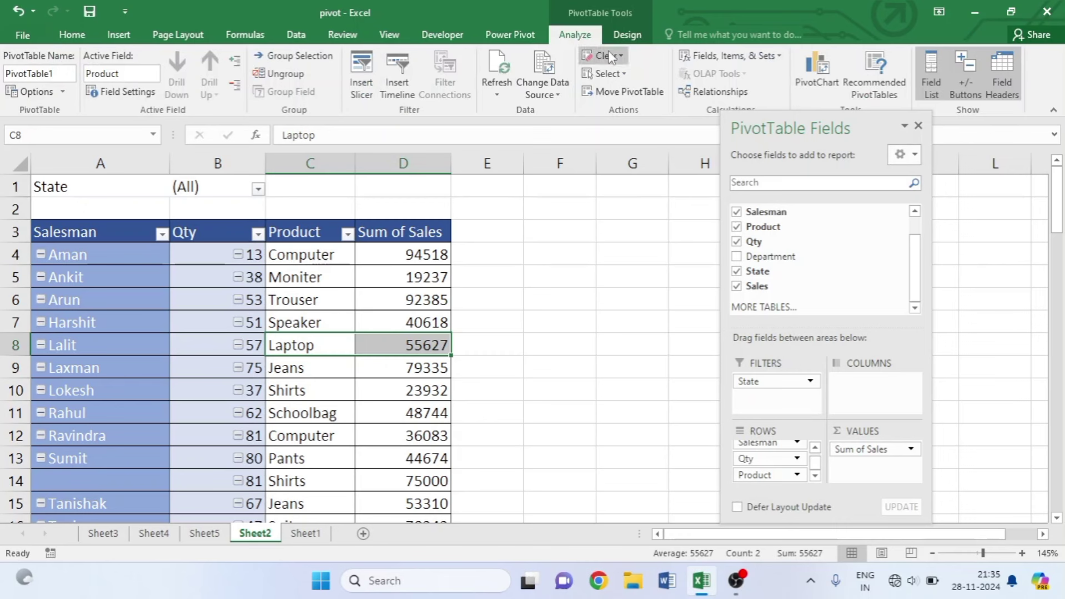
{"action": "left_click", "coordinate": [605, 55]}
{"action": "left_click", "coordinate": [618, 76]}
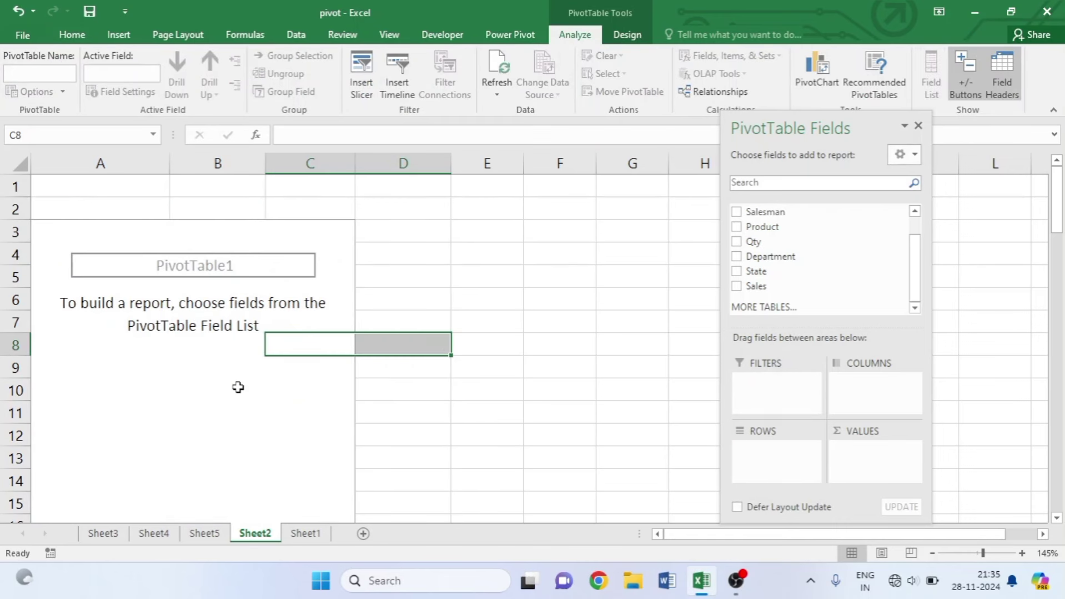
{"action": "left_click", "coordinate": [236, 389]}
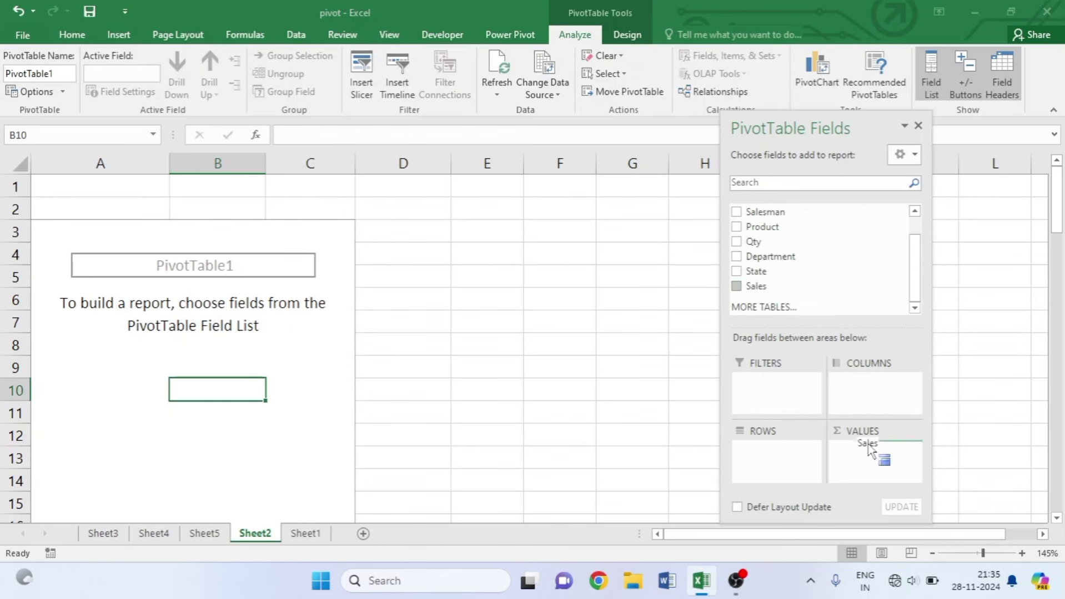
Sum Sales by Department, then move Department from the rows into the report filter.
{"action": "left_click_drag", "start_coordinate": [738, 286], "coordinate": [864, 472]}
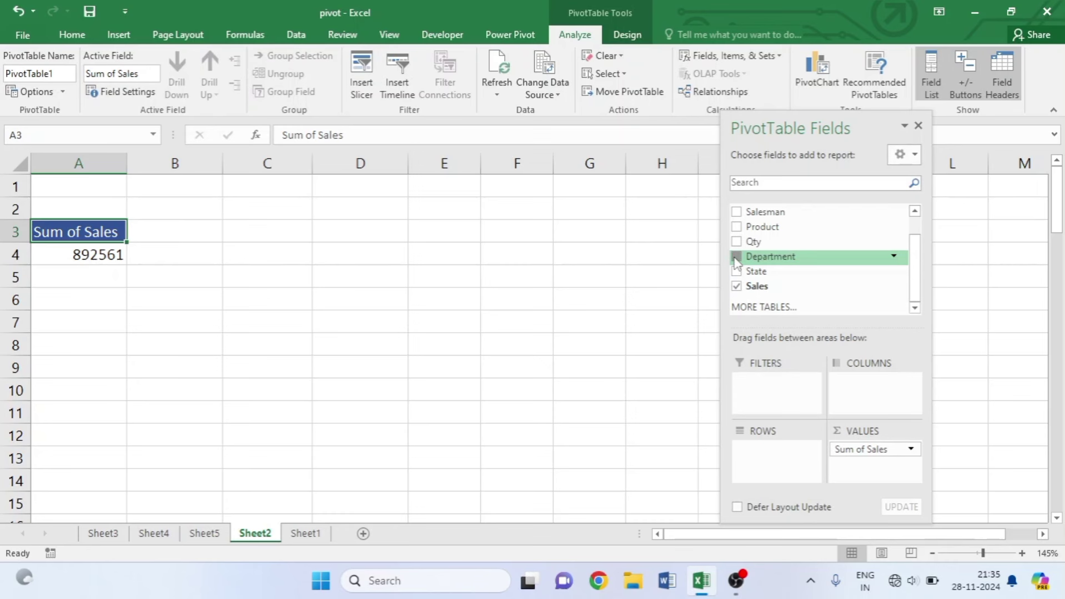
{"action": "left_click_drag", "start_coordinate": [737, 257], "coordinate": [780, 450]}
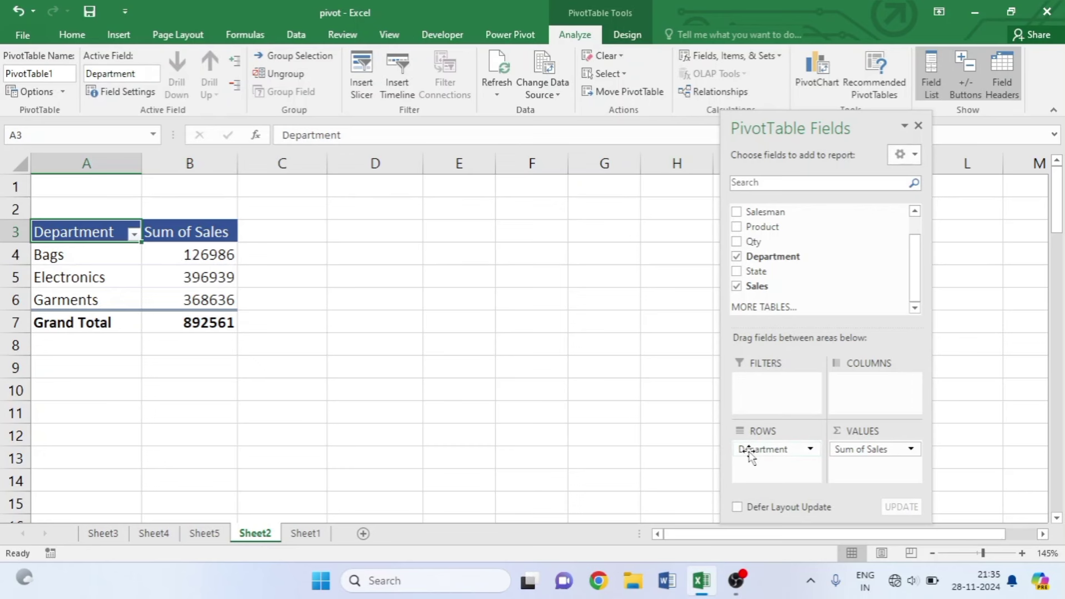
{"action": "left_click_drag", "start_coordinate": [750, 451], "coordinate": [769, 386]}
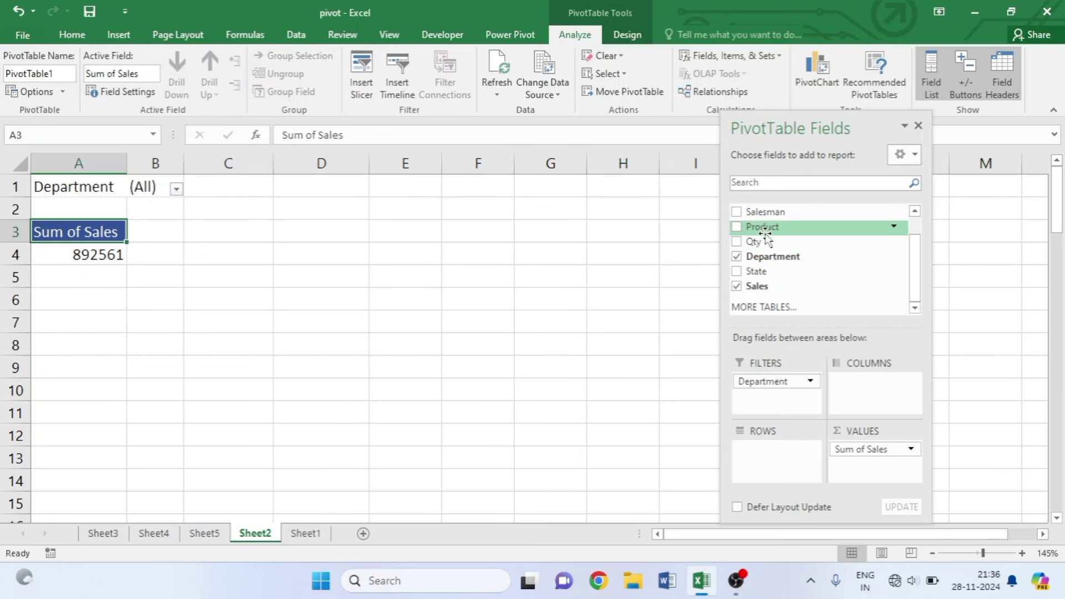
Add Product as the pivot rows and check Computer's sales of 130601.
{"action": "left_click_drag", "start_coordinate": [762, 231], "coordinate": [786, 455]}
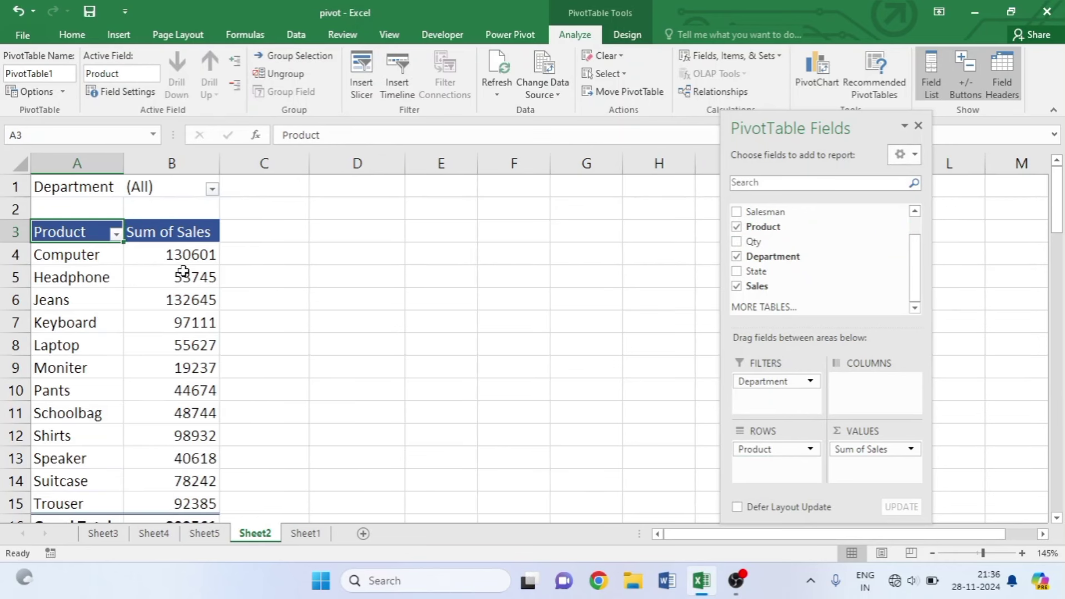
{"action": "scroll", "coordinate": [183, 274], "scroll_direction": "down", "scroll_amount": 1}
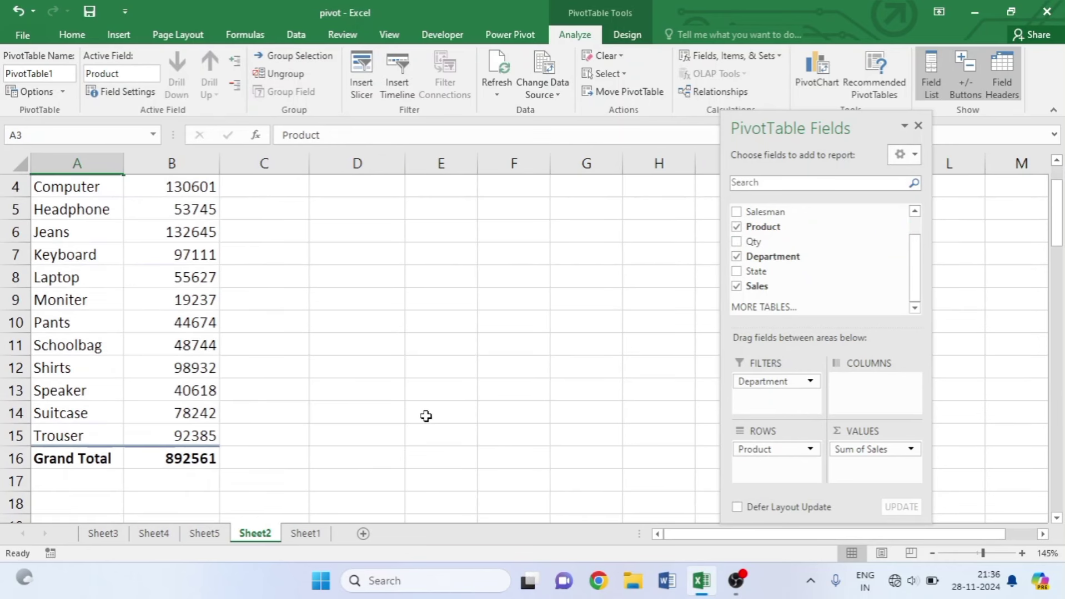
{"action": "scroll", "coordinate": [424, 416], "scroll_direction": "down", "scroll_amount": 1, "text": "ctrl"}
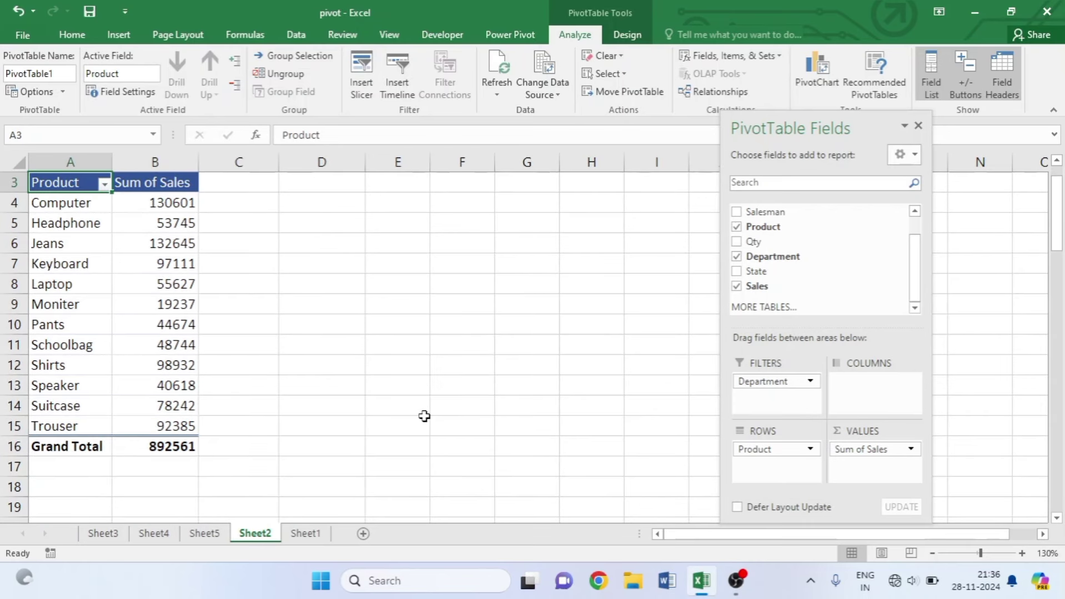
{"action": "scroll", "coordinate": [211, 325], "scroll_direction": "up", "scroll_amount": 1}
{"action": "left_click", "coordinate": [158, 242]}
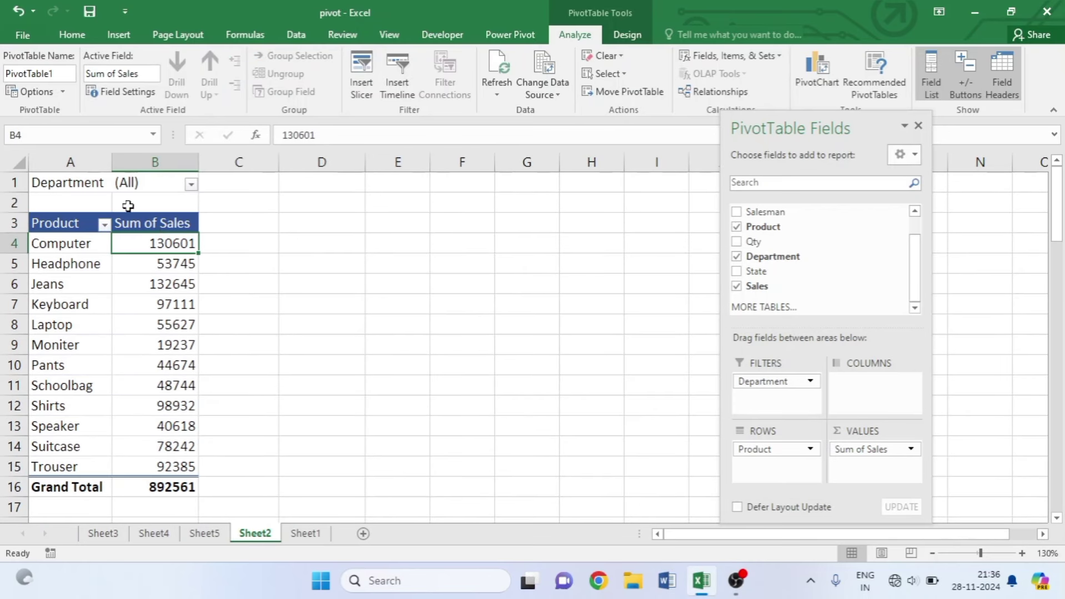
Show Sum of Sales as % of Grand Total, e.g. Computer 14.63%, totalling 100.00%.
{"action": "mouse_move", "coordinate": [154, 243]}
{"action": "right_click", "coordinate": [143, 246]}
{"action": "mouse_move", "coordinate": [204, 396]}
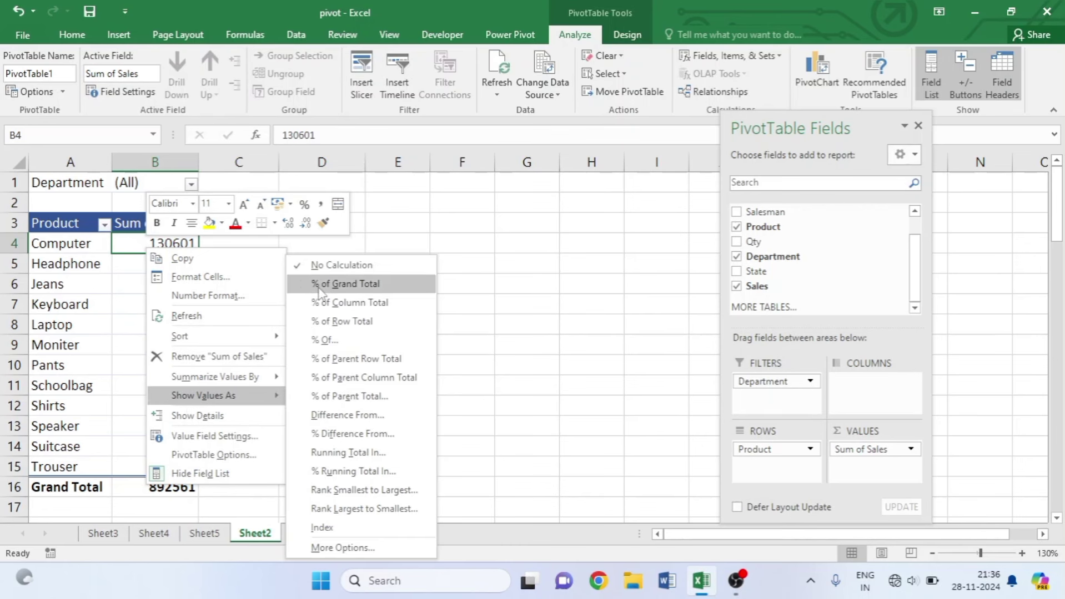
{"action": "left_click", "coordinate": [347, 284]}
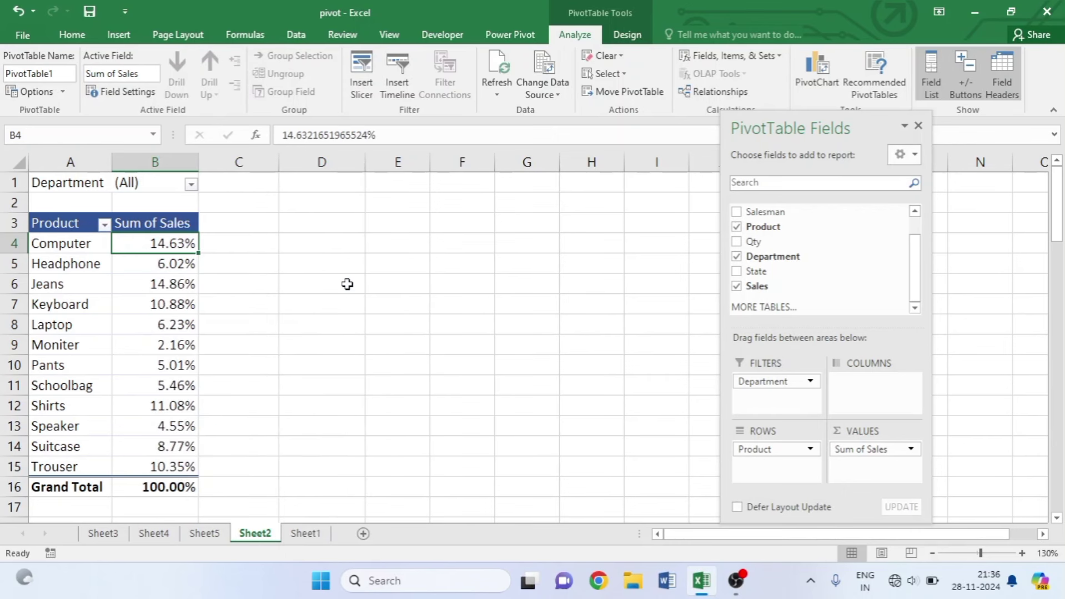
{"action": "left_click", "coordinate": [297, 320]}
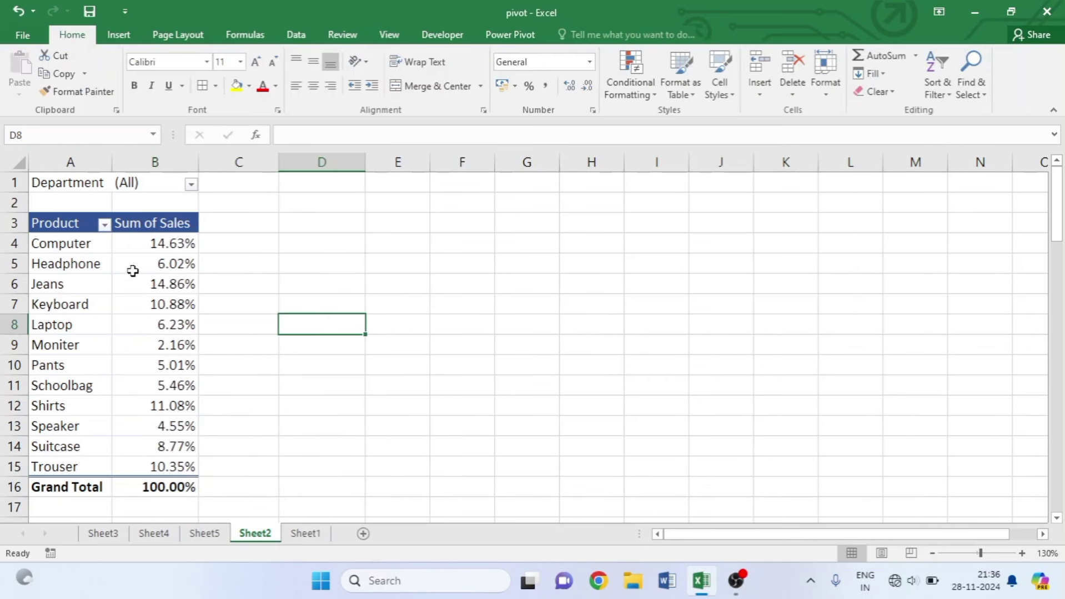
{"action": "left_click", "coordinate": [155, 245]}
{"action": "left_click", "coordinate": [78, 245]}
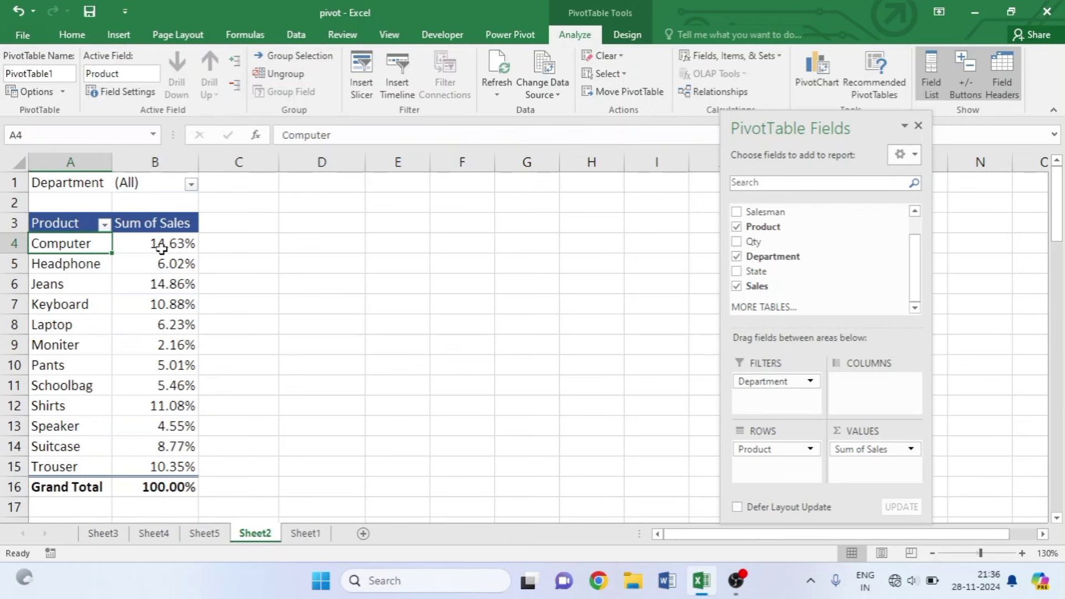
{"action": "mouse_move", "coordinate": [173, 244]}
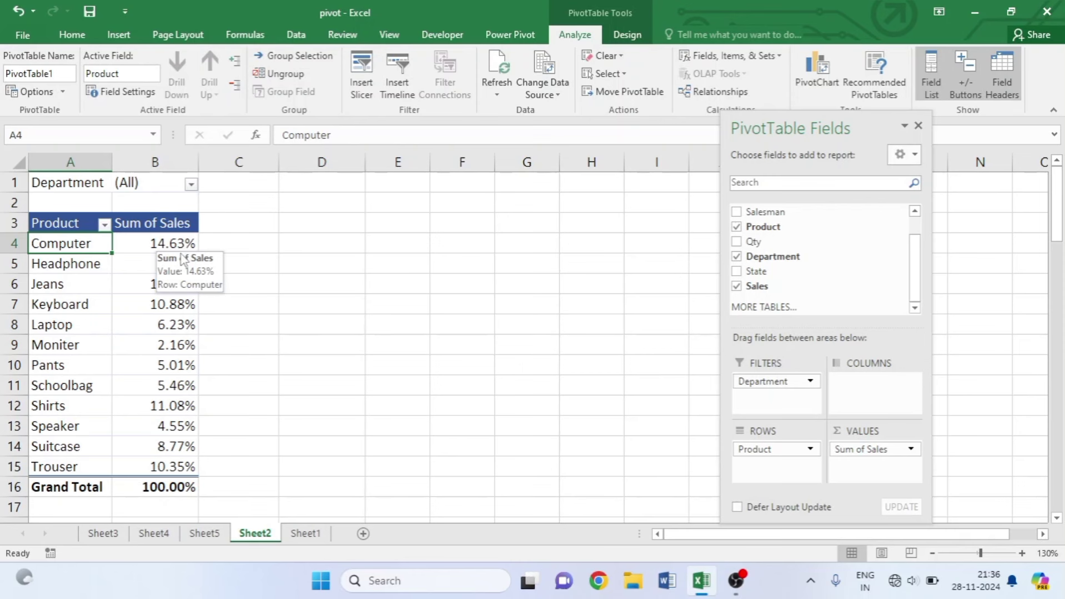
{"action": "left_click", "coordinate": [166, 447]}
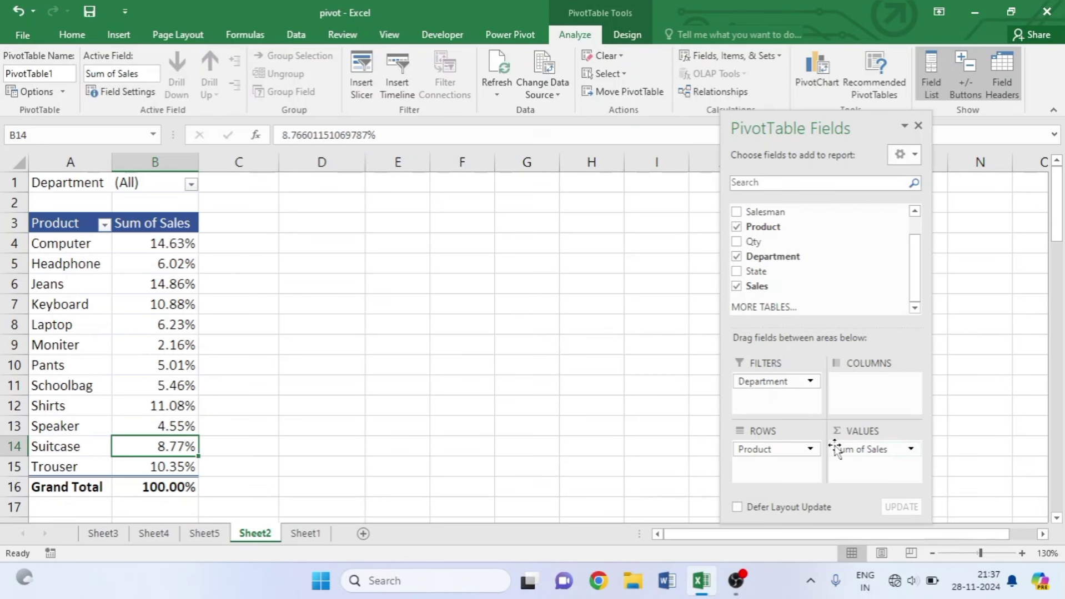
Add Sales again as Sum of Sales2 to compare, then remove both Sales value fields.
{"action": "left_click_drag", "start_coordinate": [886, 454], "coordinate": [880, 469]}
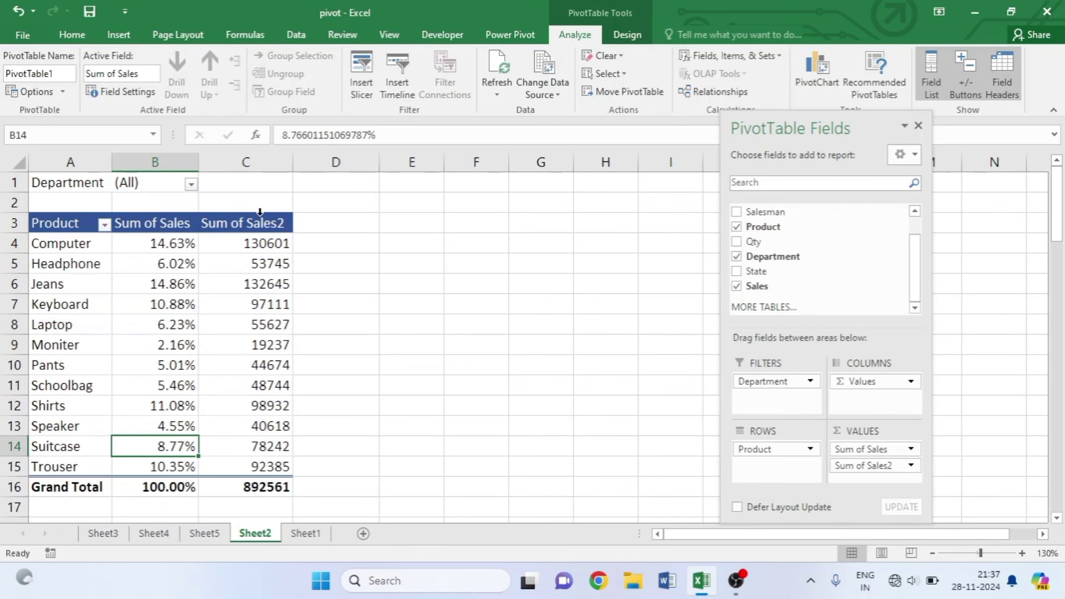
{"action": "left_click", "coordinate": [252, 237]}
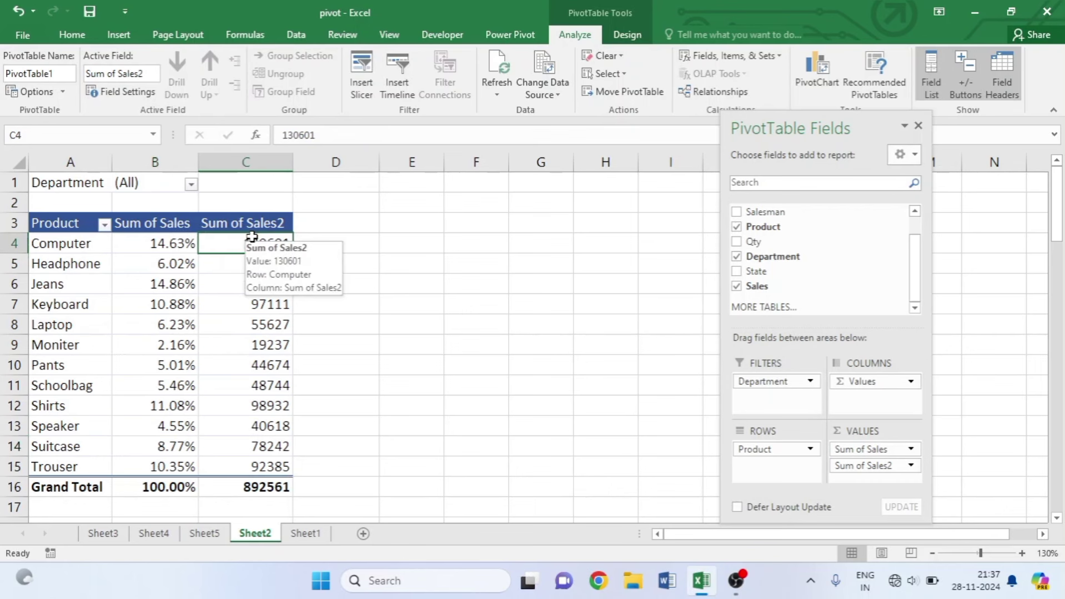
{"action": "left_click", "coordinate": [146, 241]}
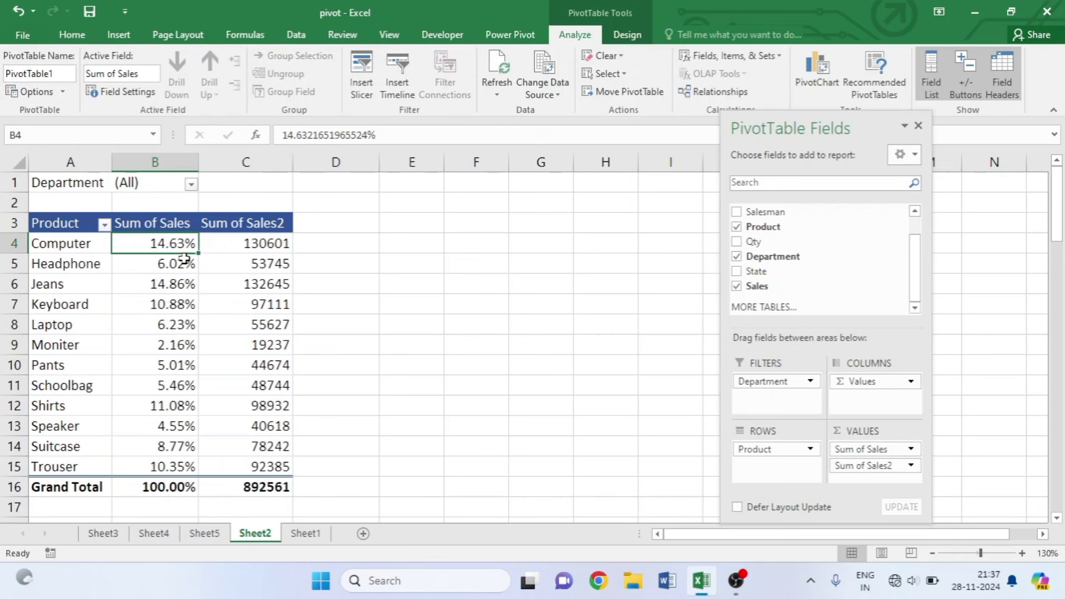
{"action": "left_click_drag", "start_coordinate": [857, 465], "coordinate": [786, 292]}
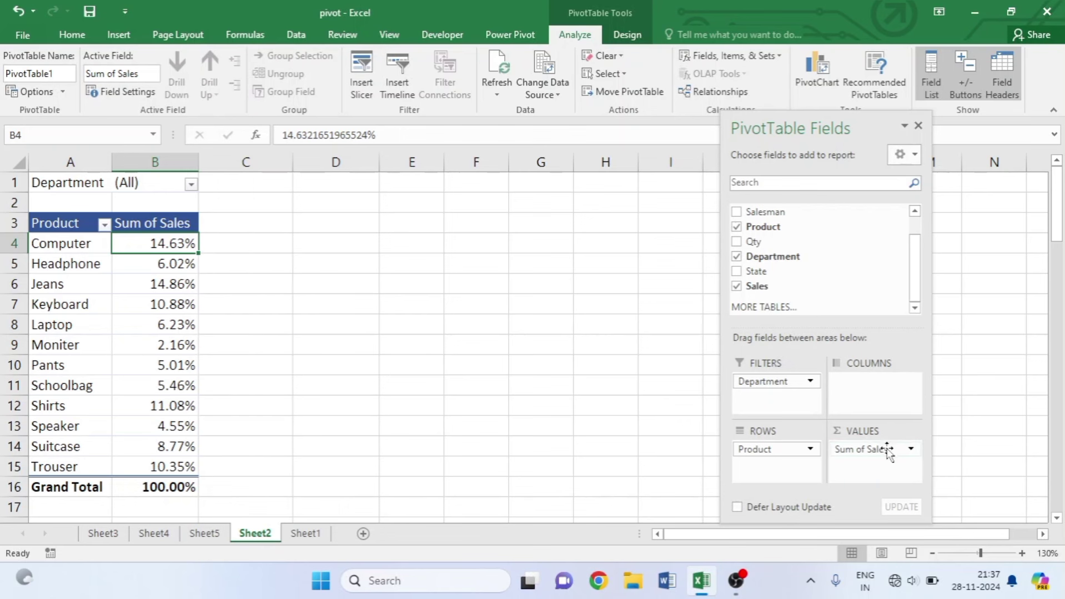
{"action": "left_click_drag", "start_coordinate": [880, 449], "coordinate": [799, 244]}
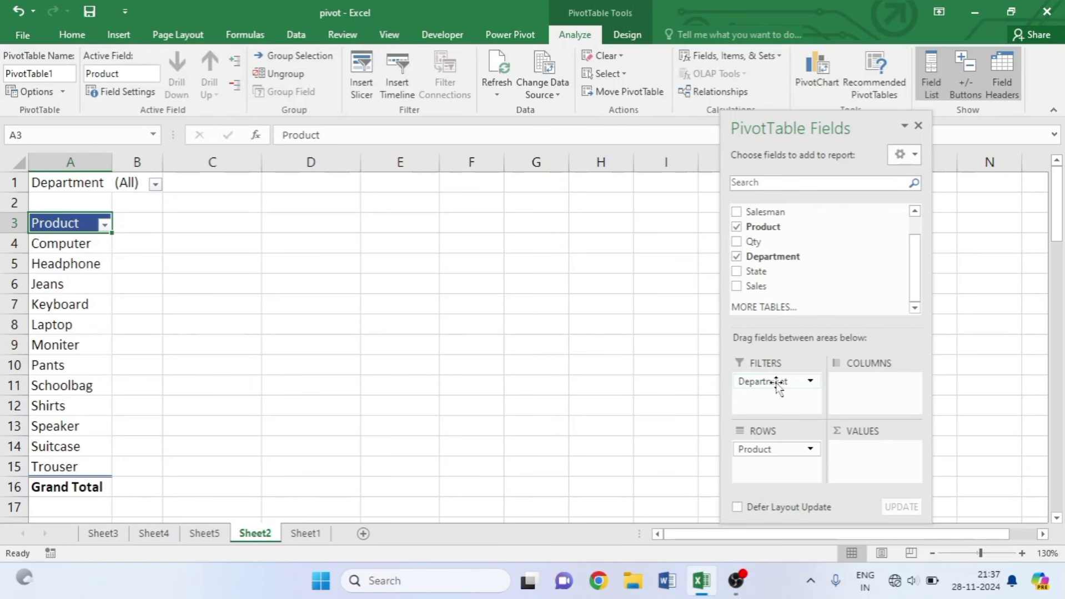
Cross-tab Sum of Sales with Department as columns: Bags, Electronics and Garments.
{"action": "left_click_drag", "start_coordinate": [747, 383], "coordinate": [888, 383]}
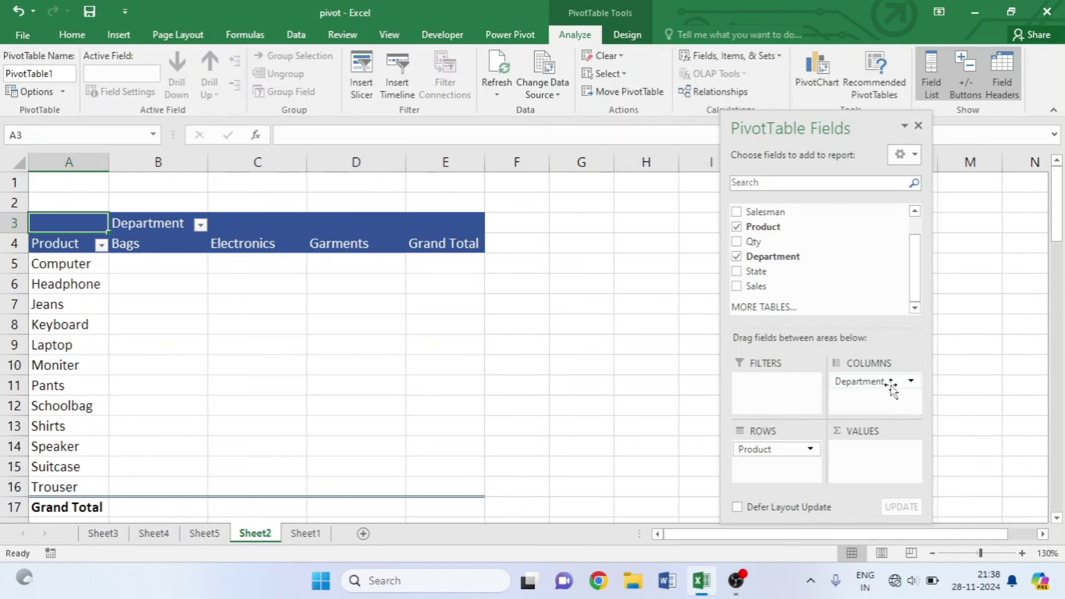
{"action": "left_click_drag", "start_coordinate": [775, 286], "coordinate": [874, 472]}
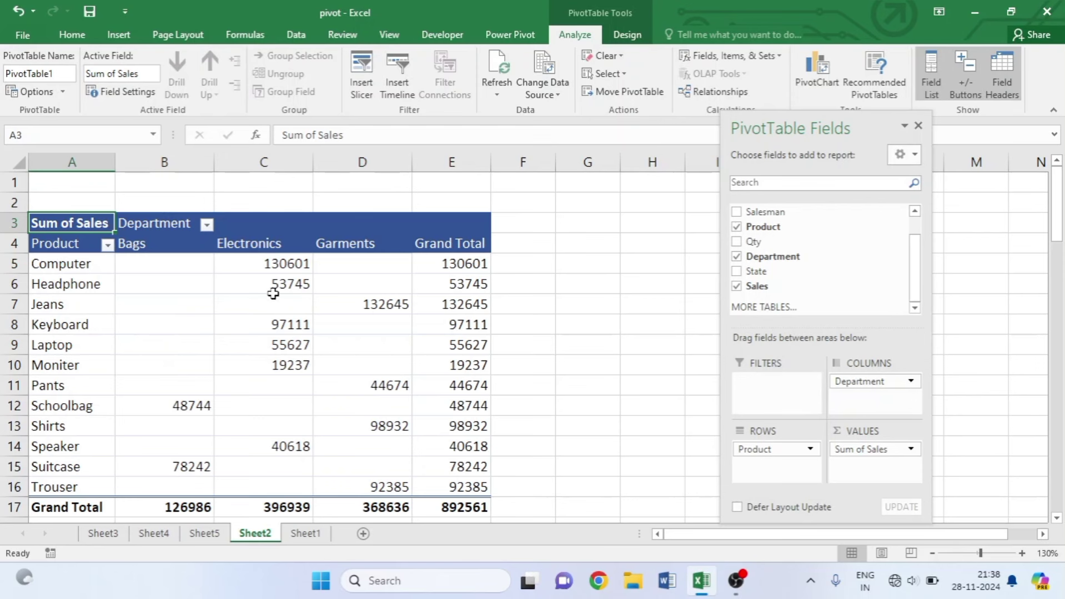
{"action": "left_click_drag", "start_coordinate": [147, 250], "coordinate": [171, 373]}
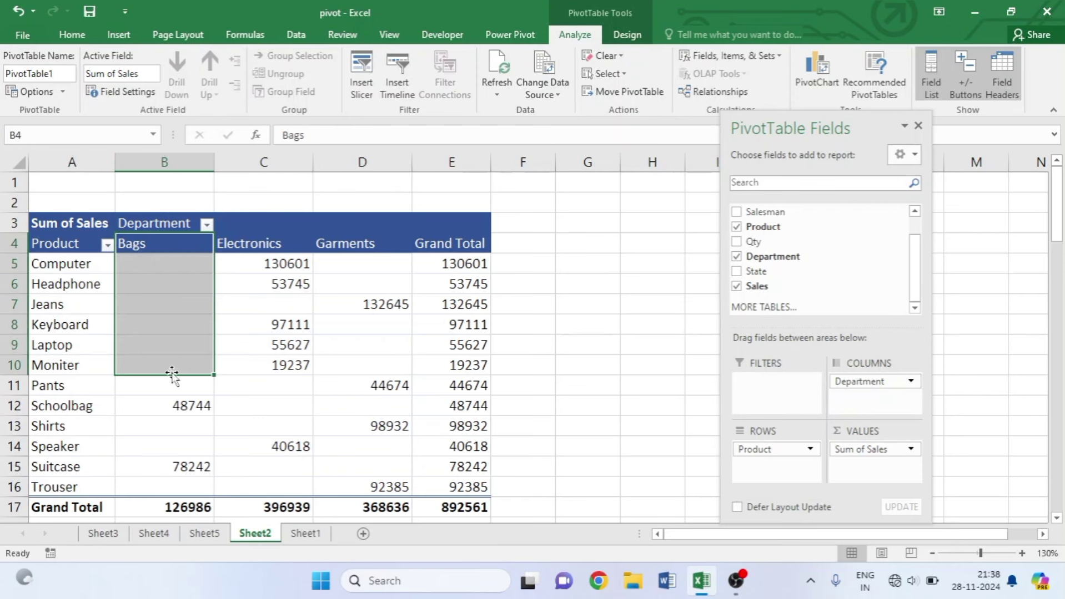
{"action": "left_click", "coordinate": [272, 245]}
{"action": "left_click_drag", "start_coordinate": [272, 260], "coordinate": [273, 352]}
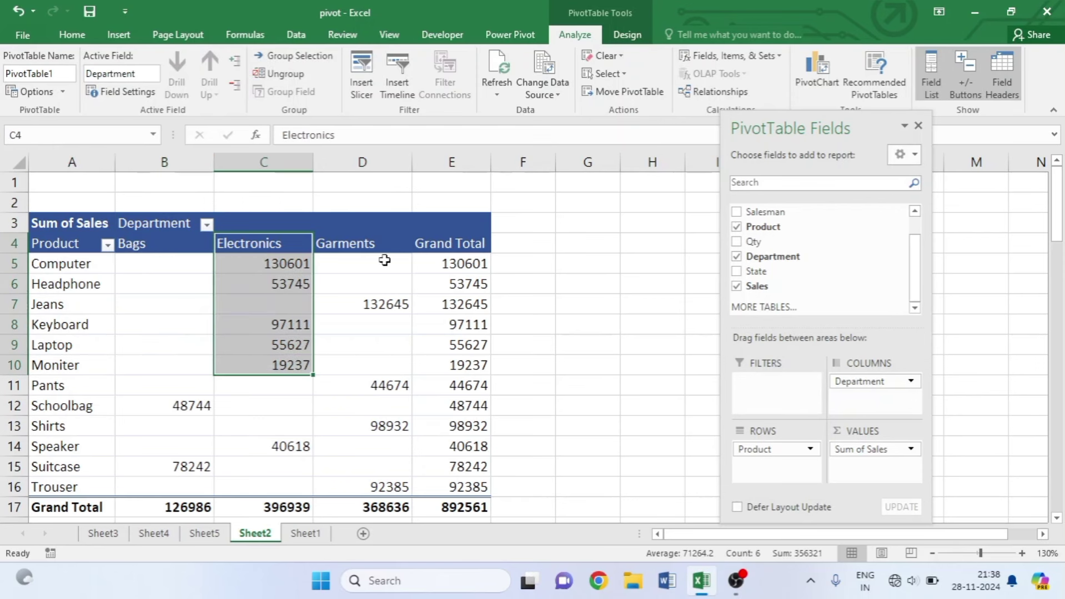
{"action": "left_click_drag", "start_coordinate": [375, 241], "coordinate": [368, 344]}
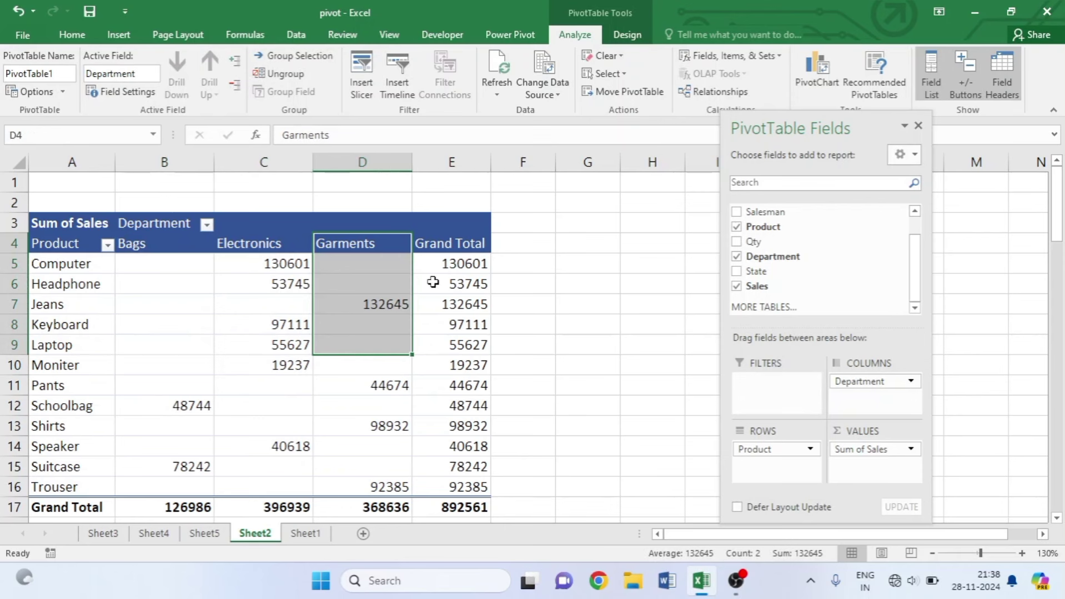
{"action": "left_click", "coordinate": [446, 263]}
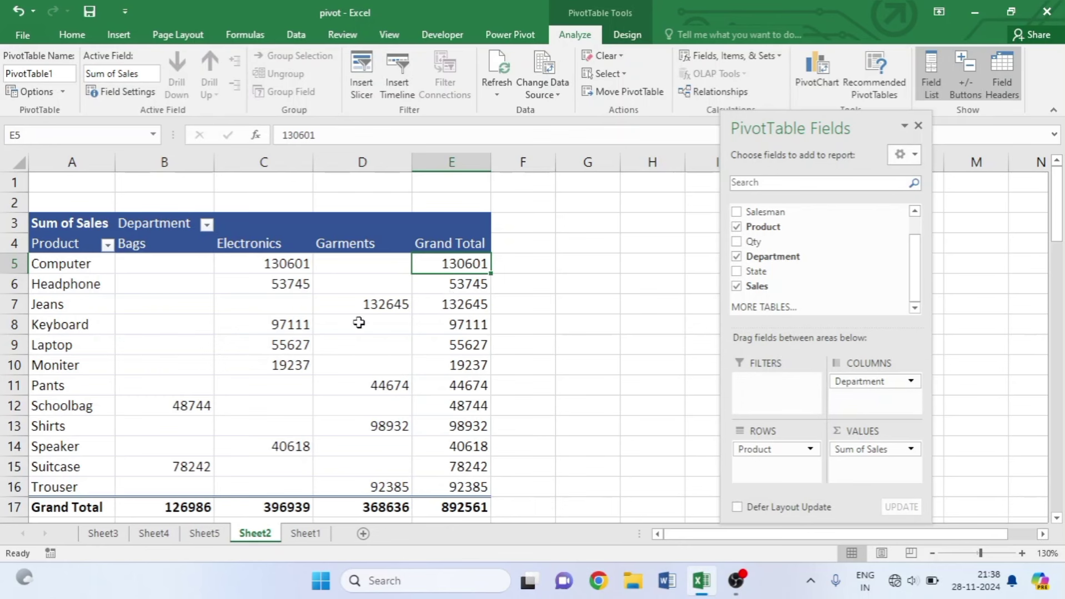
Inspect the empty department cells across products, ending on the empty Computer–Bags cell B5.
{"action": "left_click", "coordinate": [163, 272]}
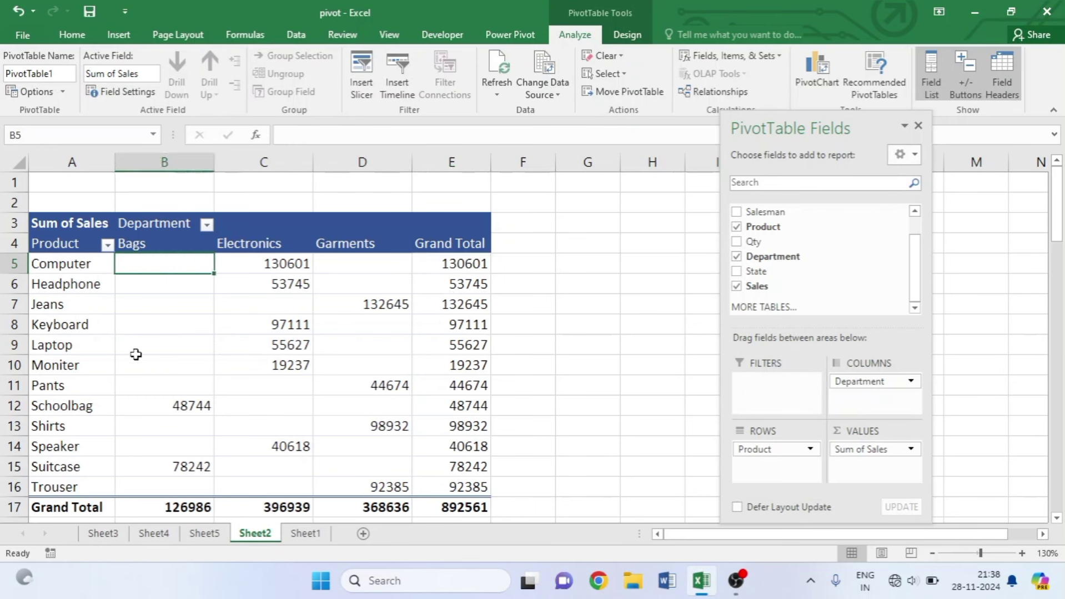
{"action": "left_click", "coordinate": [137, 359]}
{"action": "left_click", "coordinate": [256, 348]}
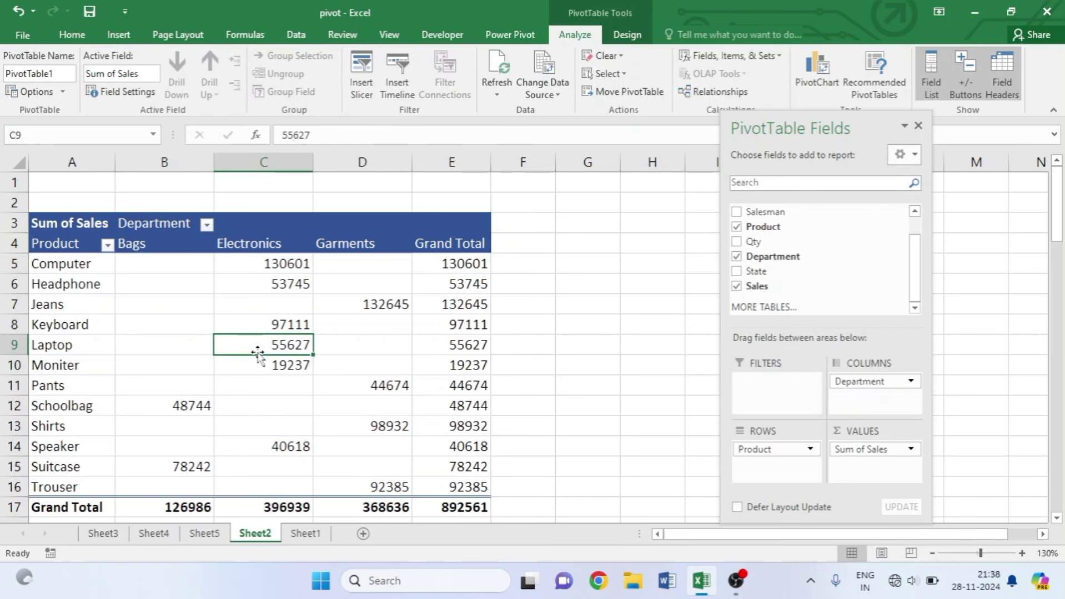
{"action": "left_click", "coordinate": [358, 340]}
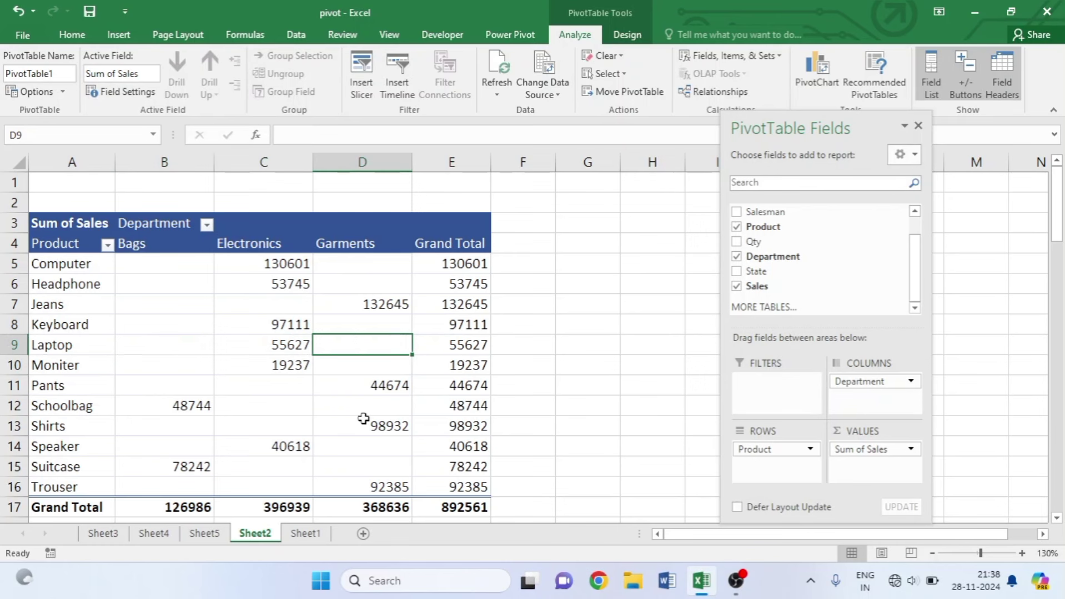
{"action": "left_click", "coordinate": [155, 266]}
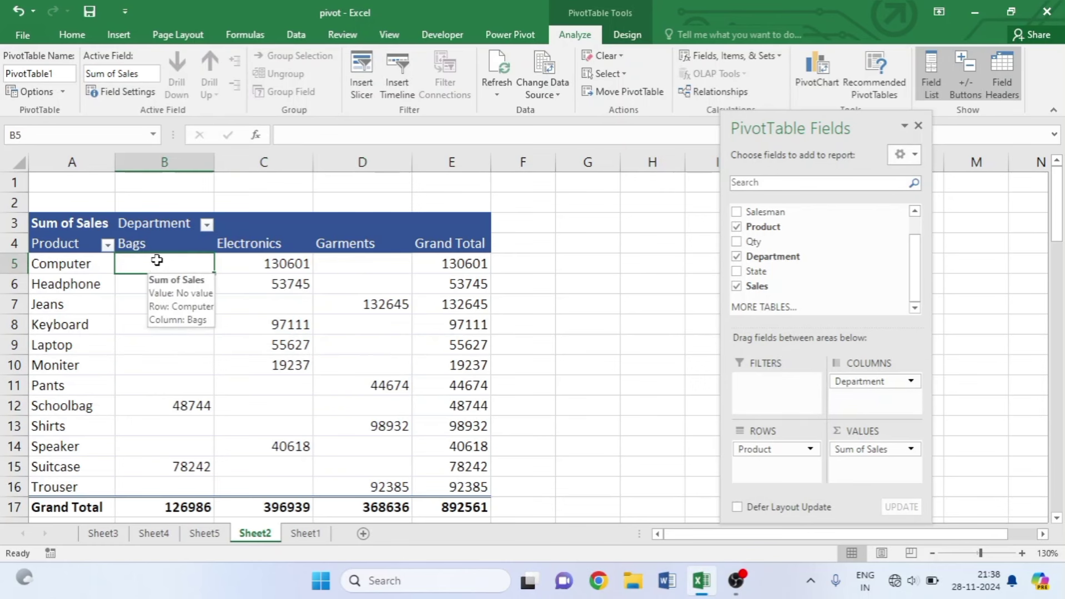
{"action": "left_click", "coordinate": [142, 298]}
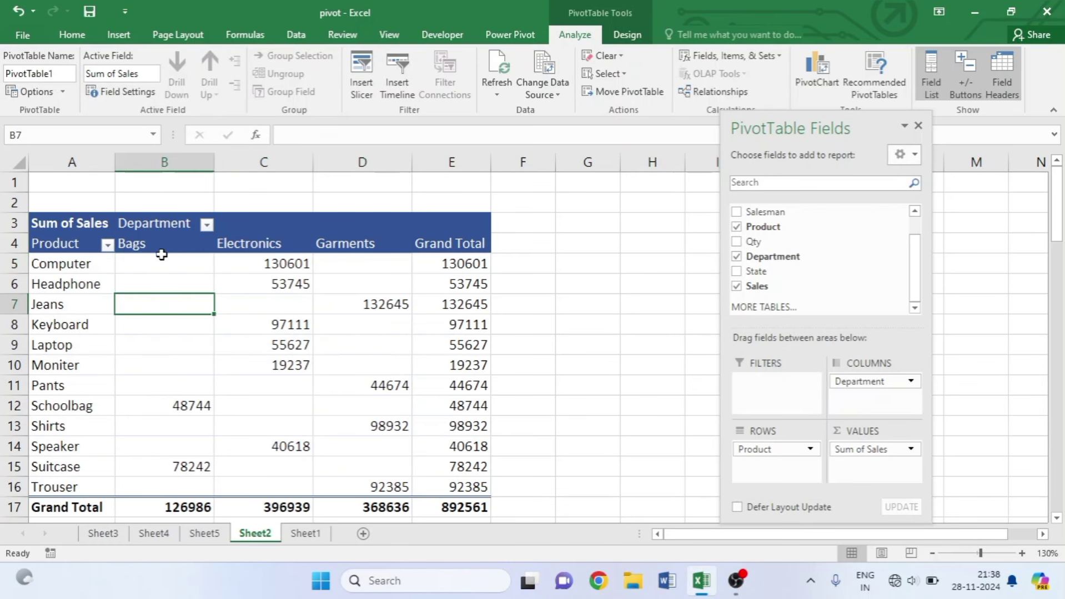
{"action": "left_click", "coordinate": [162, 258]}
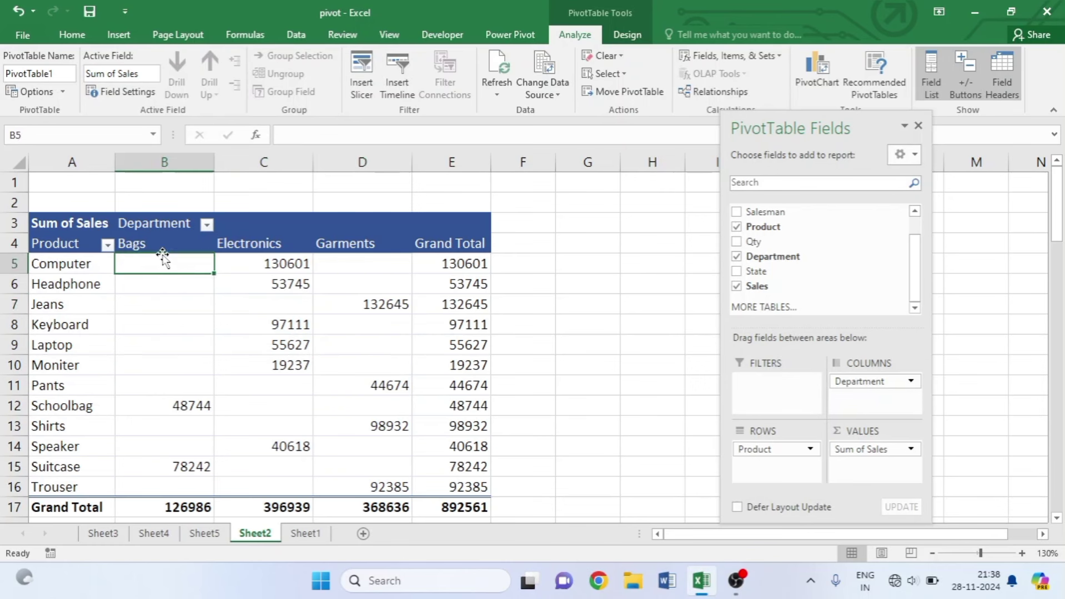
{"action": "left_click", "coordinate": [347, 264]}
{"action": "left_click", "coordinate": [155, 288]}
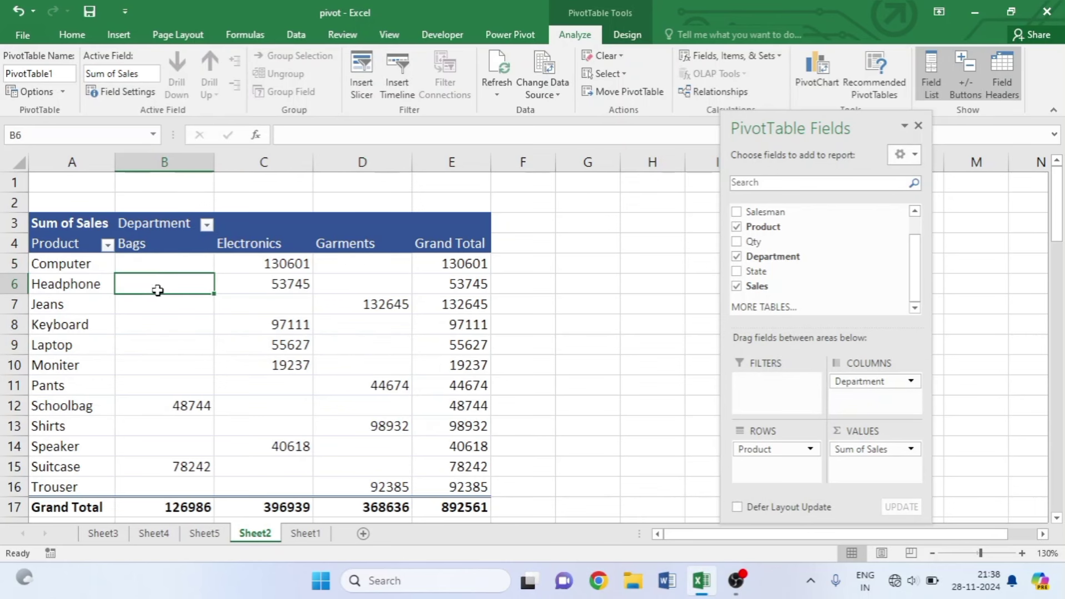
{"action": "left_click", "coordinate": [398, 279]}
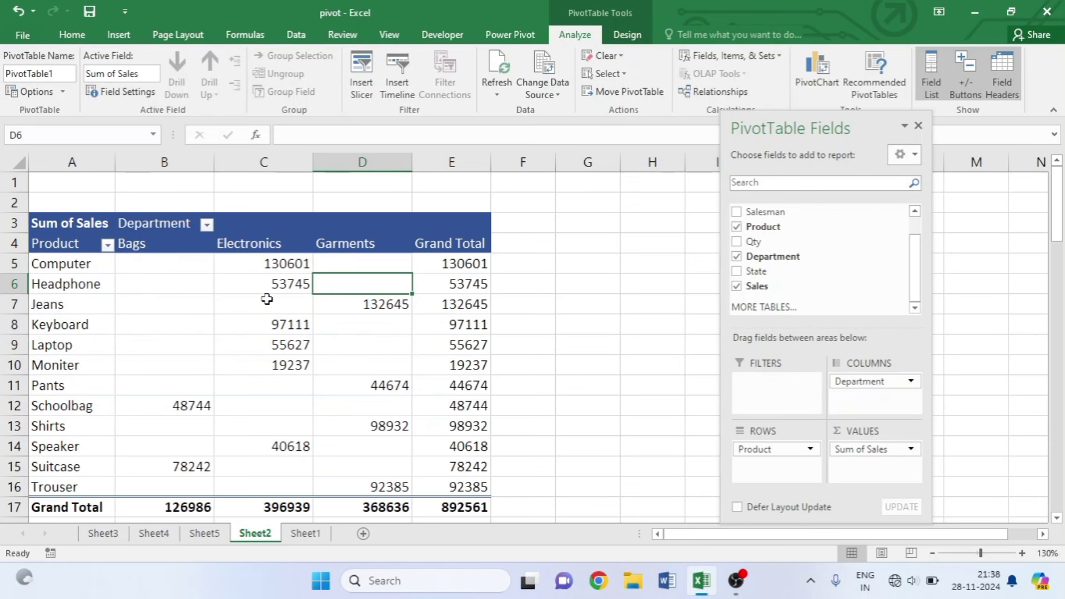
{"action": "left_click", "coordinate": [78, 308]}
{"action": "left_click", "coordinate": [247, 304]}
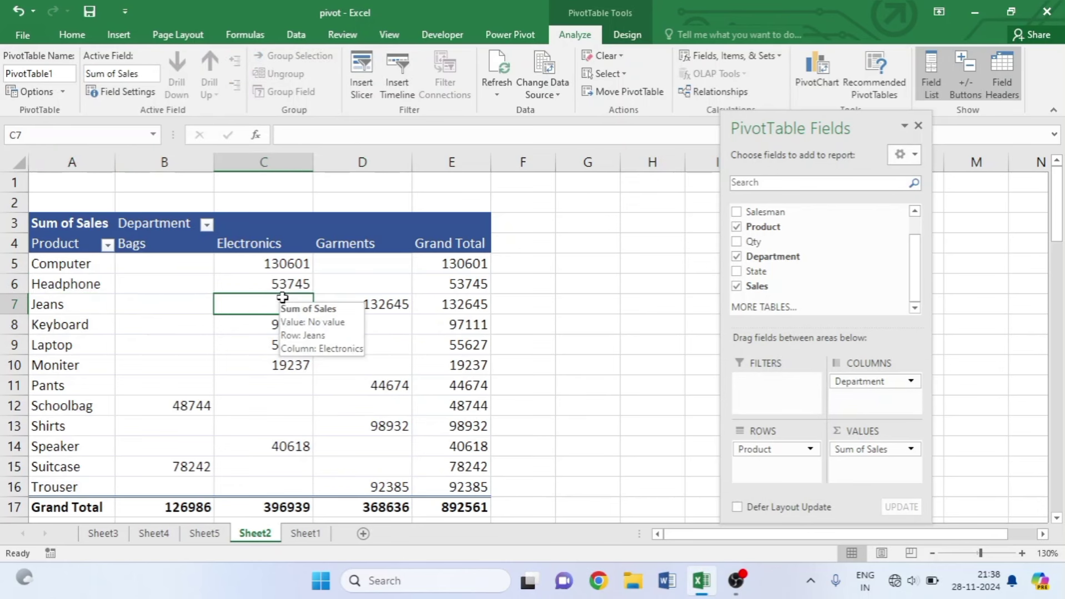
{"action": "left_click", "coordinate": [147, 325]}
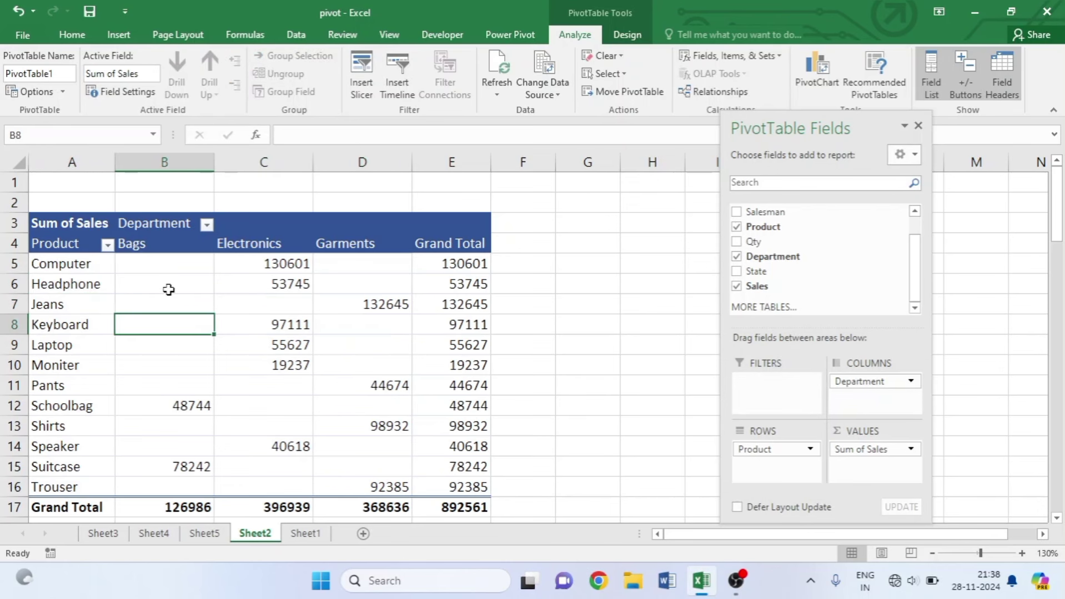
{"action": "left_click", "coordinate": [168, 262]}
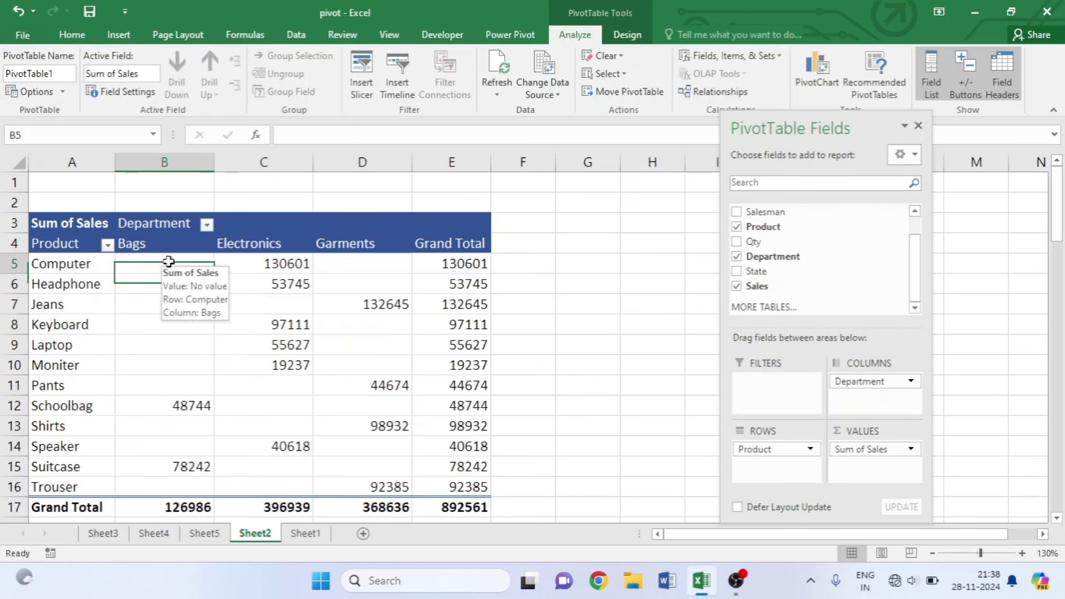
Set PivotTable Options to show N\A in empty cells.
{"action": "right_click", "coordinate": [168, 262]}
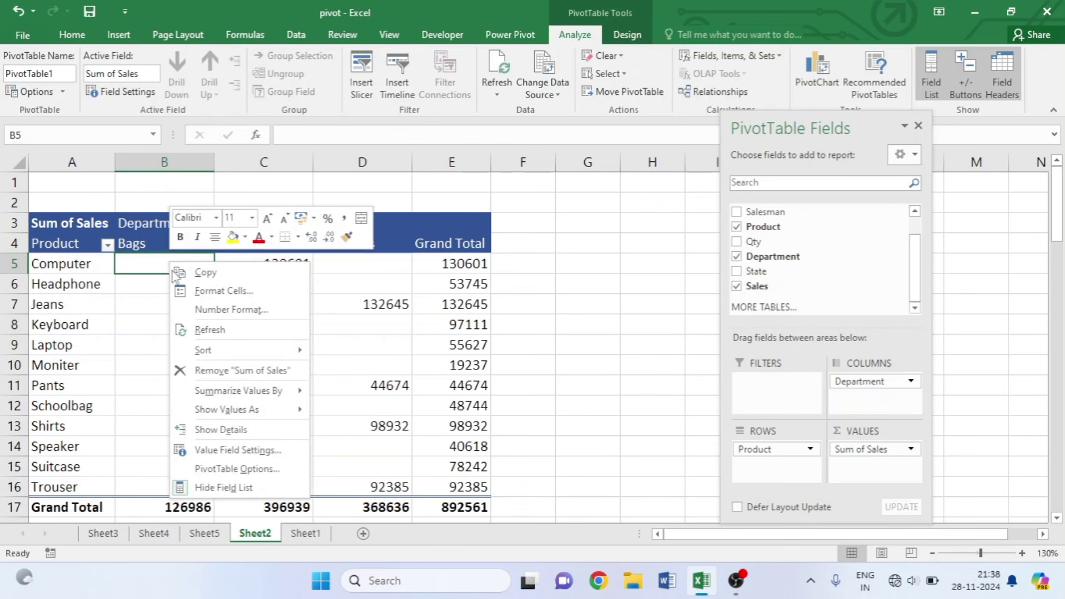
{"action": "left_click", "coordinate": [204, 470]}
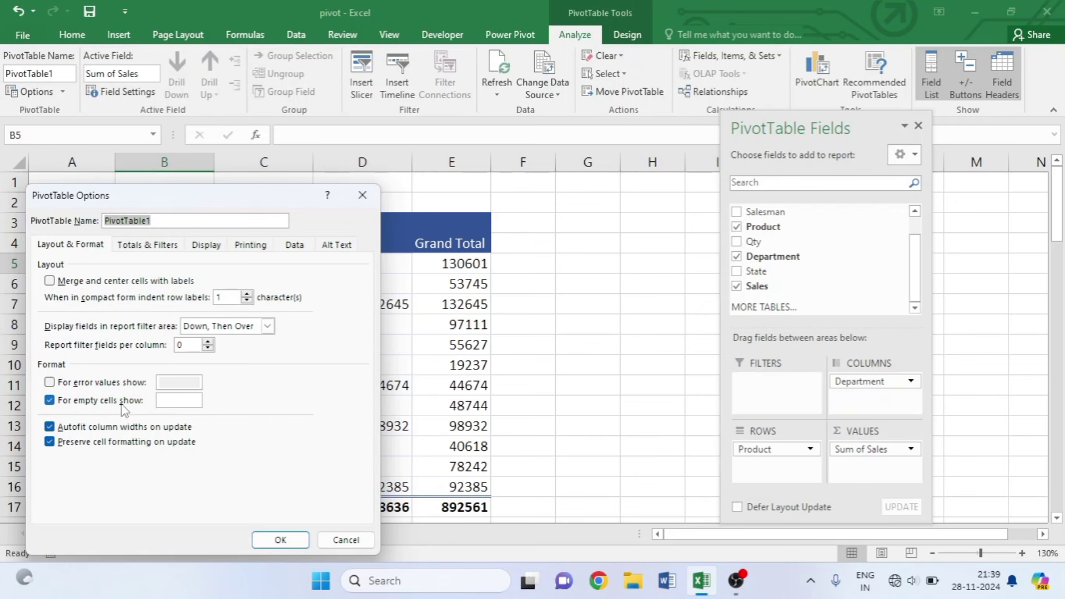
{"action": "left_click", "coordinate": [163, 401]}
{"action": "type", "text": "N\\A"}
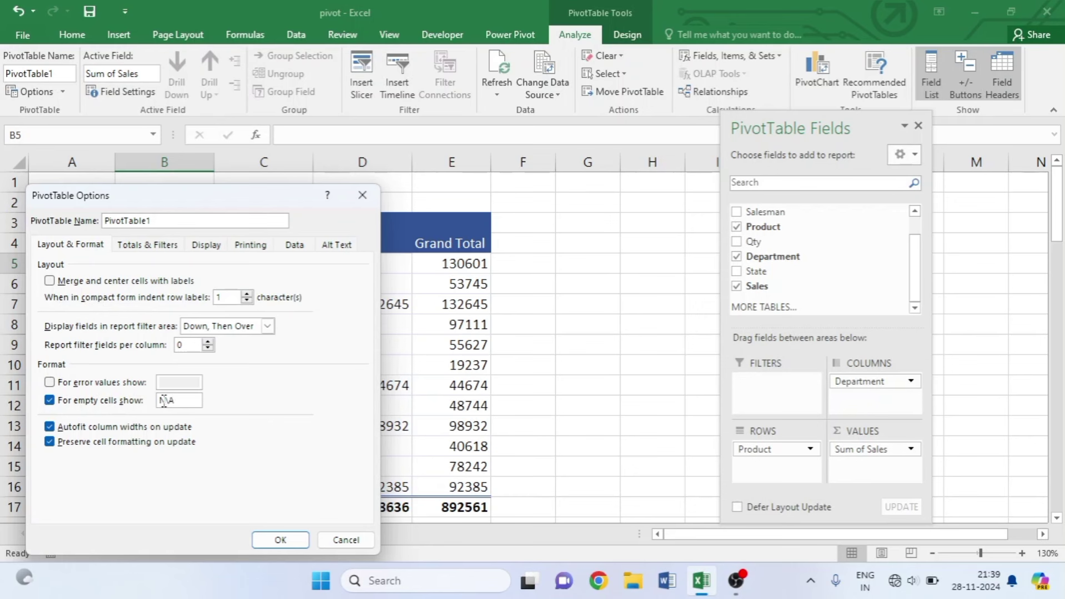
{"action": "left_click", "coordinate": [280, 540]}
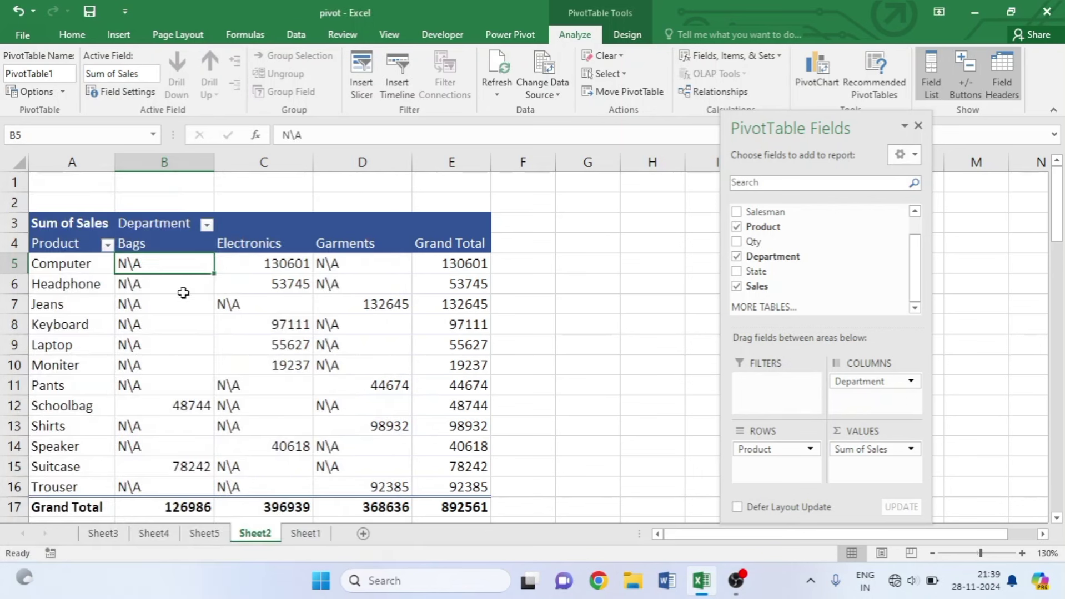
Centre-align the Bags, Electronics and Garments values in B5:D16.
{"action": "mouse_move", "coordinate": [161, 268]}
{"action": "left_mouse_down"}
{"action": "mouse_move", "coordinate": [374, 457]}
{"action": "mouse_move", "coordinate": [377, 486]}
{"action": "left_mouse_up"}
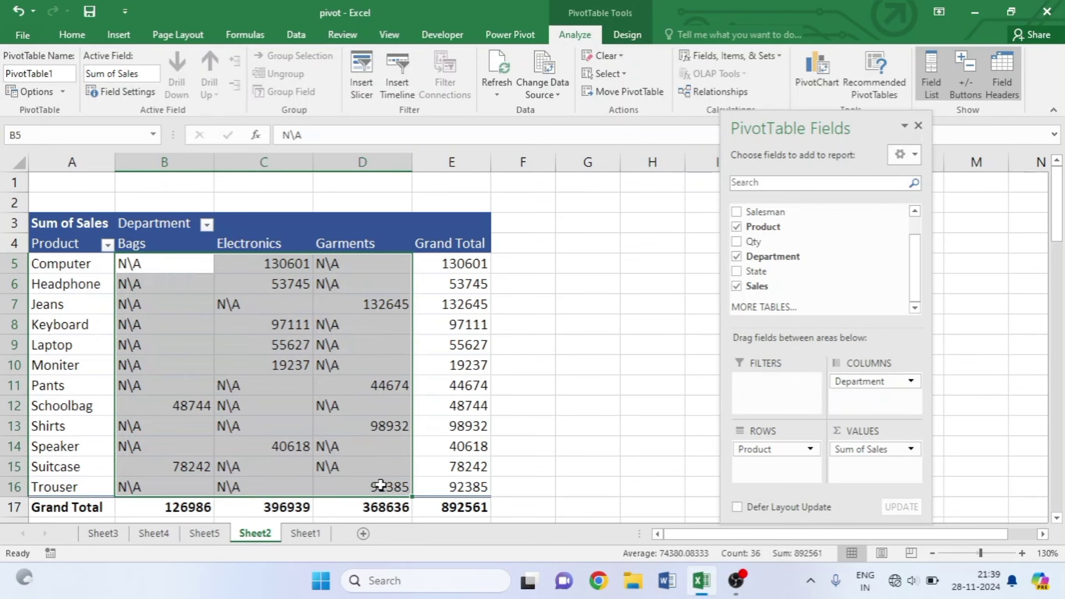
{"action": "left_click", "coordinate": [71, 36]}
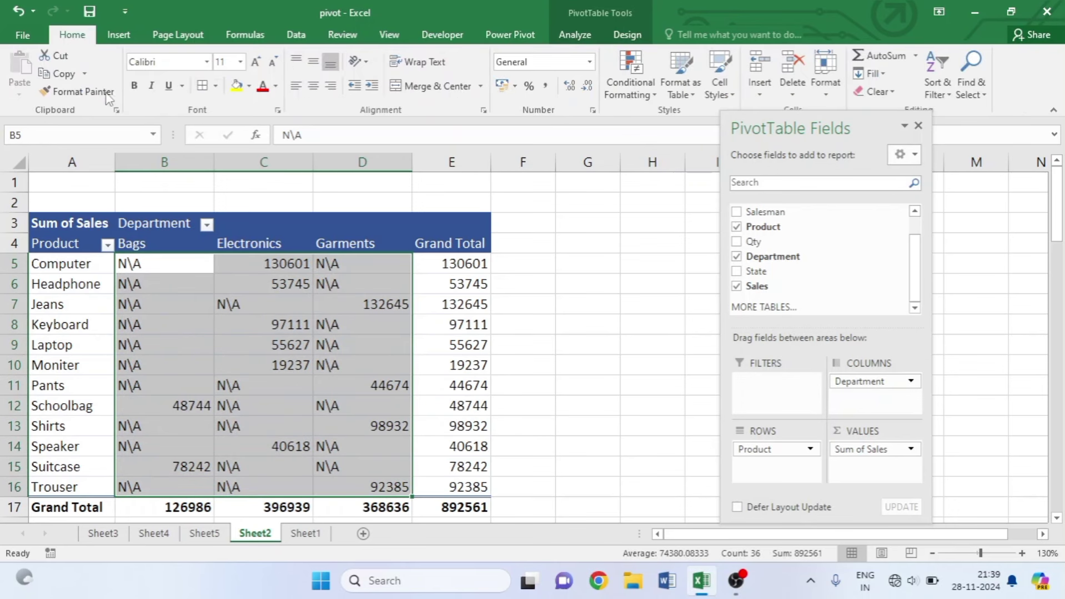
{"action": "left_click", "coordinate": [314, 87]}
{"action": "left_click", "coordinate": [361, 386]}
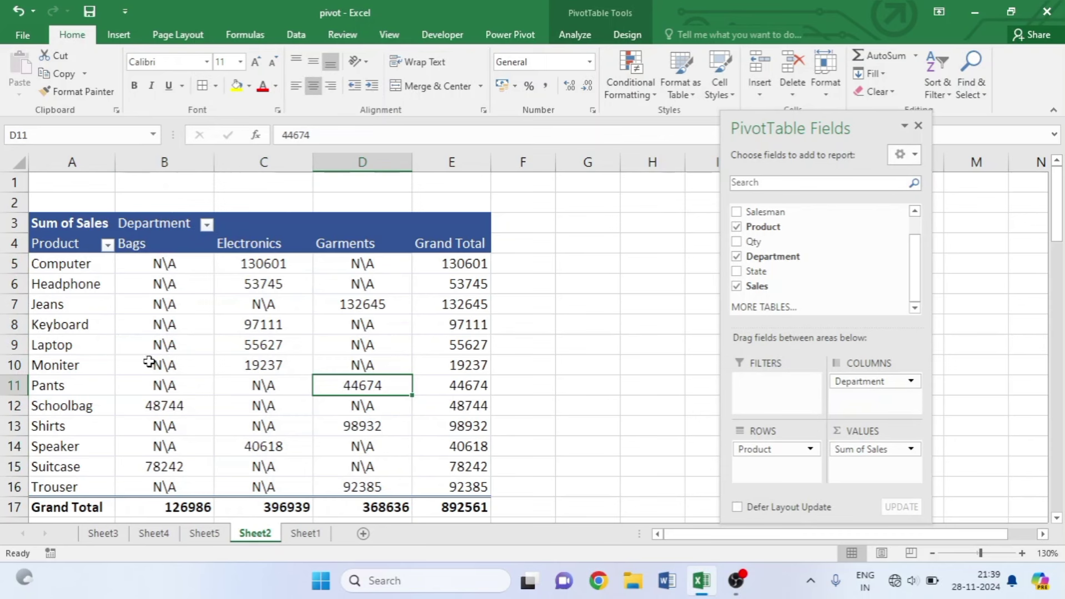
{"action": "left_click", "coordinate": [166, 265]}
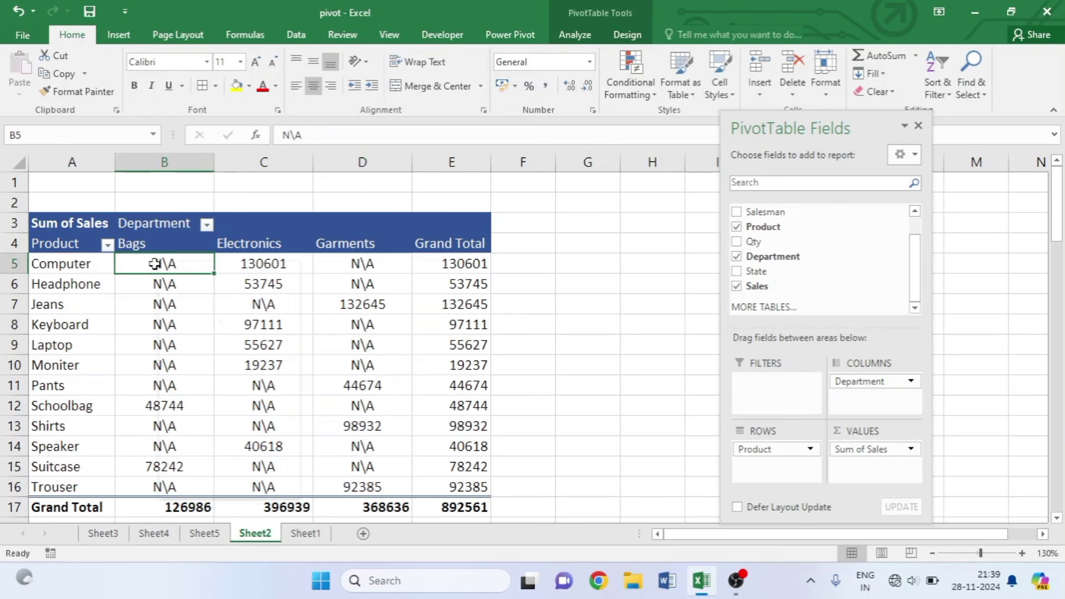
Change the PivotTable Options empty-cell display from N\A to 0.
{"action": "right_click", "coordinate": [162, 264]}
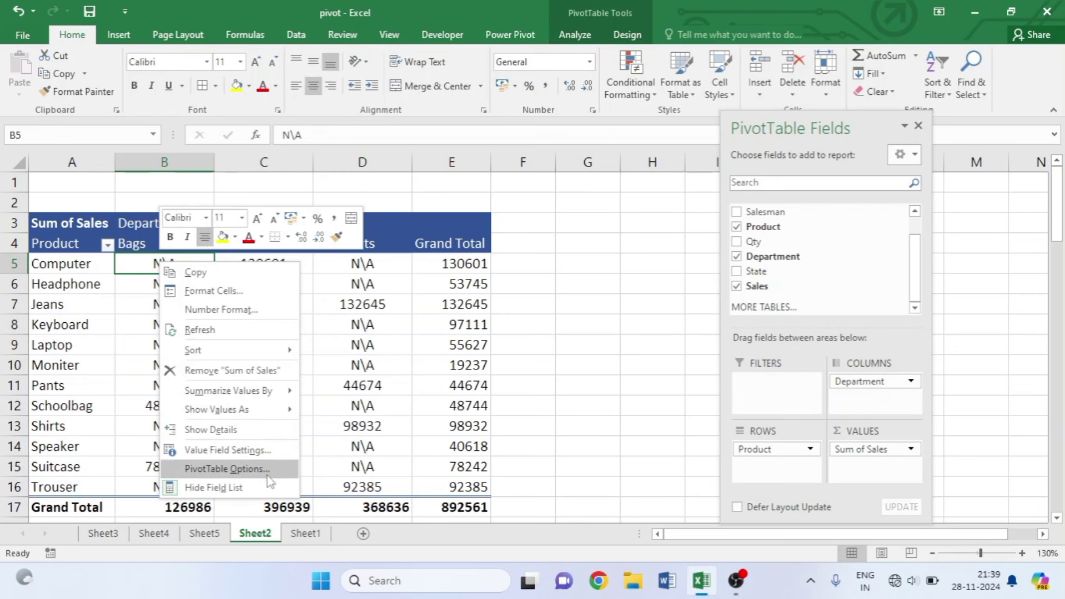
{"action": "left_click", "coordinate": [267, 477]}
{"action": "left_click", "coordinate": [242, 399]}
{"action": "type", "text": "00"}
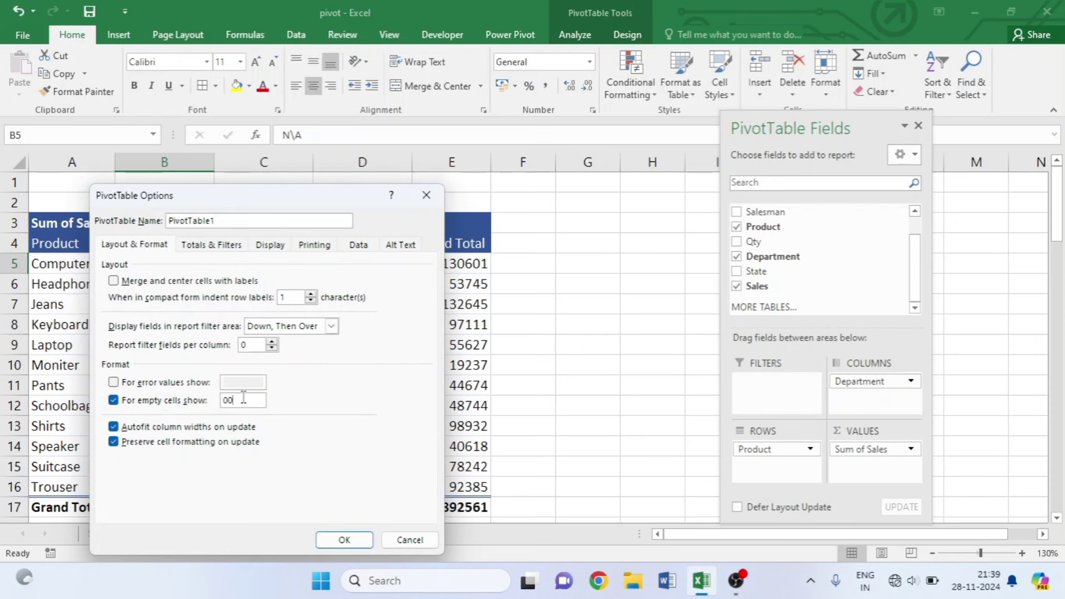
{"action": "key", "text": "Return"}
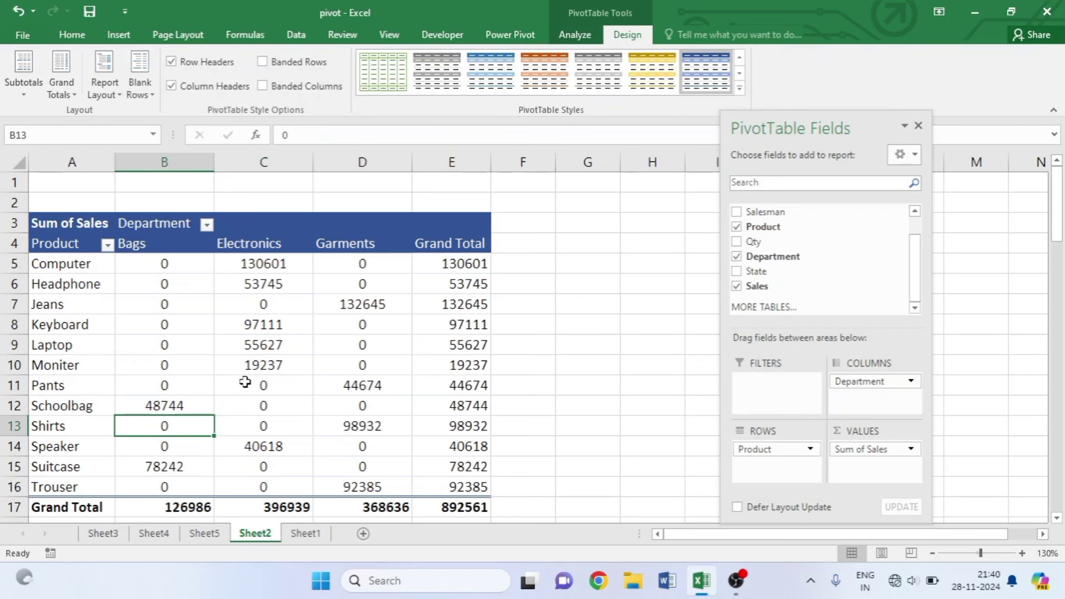
Clear all fields from the pivot table with Clear All.
{"action": "left_click", "coordinate": [245, 385]}
{"action": "left_click", "coordinate": [574, 35]}
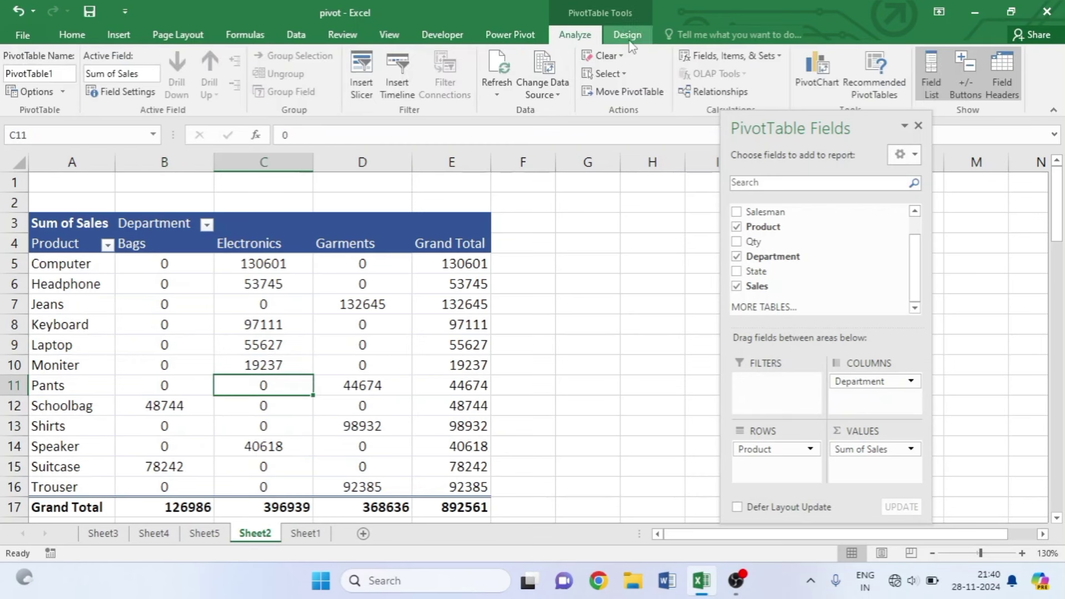
{"action": "left_click", "coordinate": [614, 56]}
{"action": "left_click", "coordinate": [610, 74]}
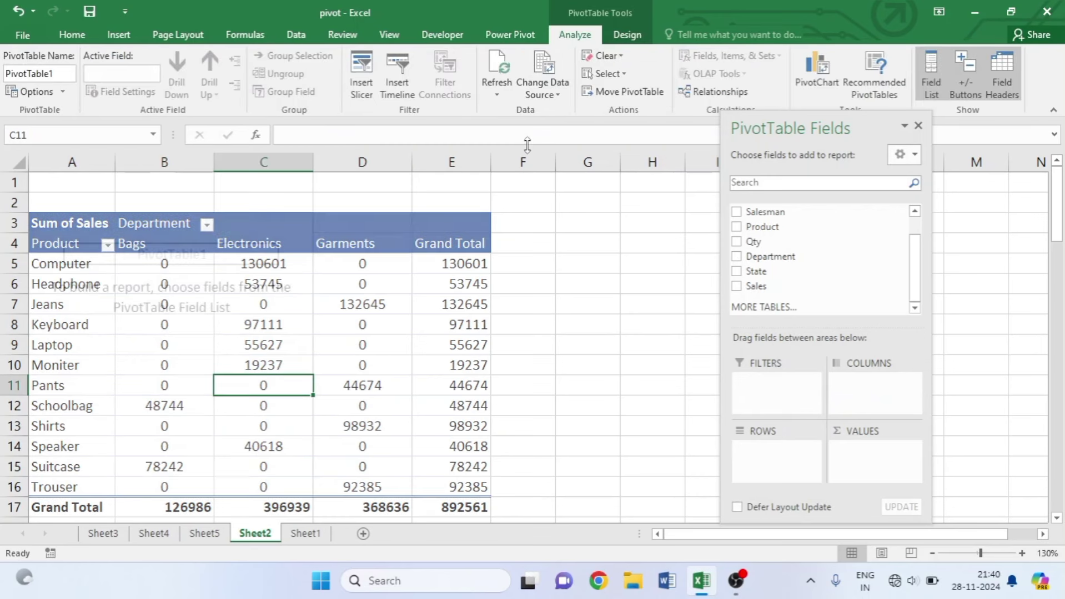
{"action": "left_click", "coordinate": [373, 400]}
{"action": "left_click", "coordinate": [191, 322]}
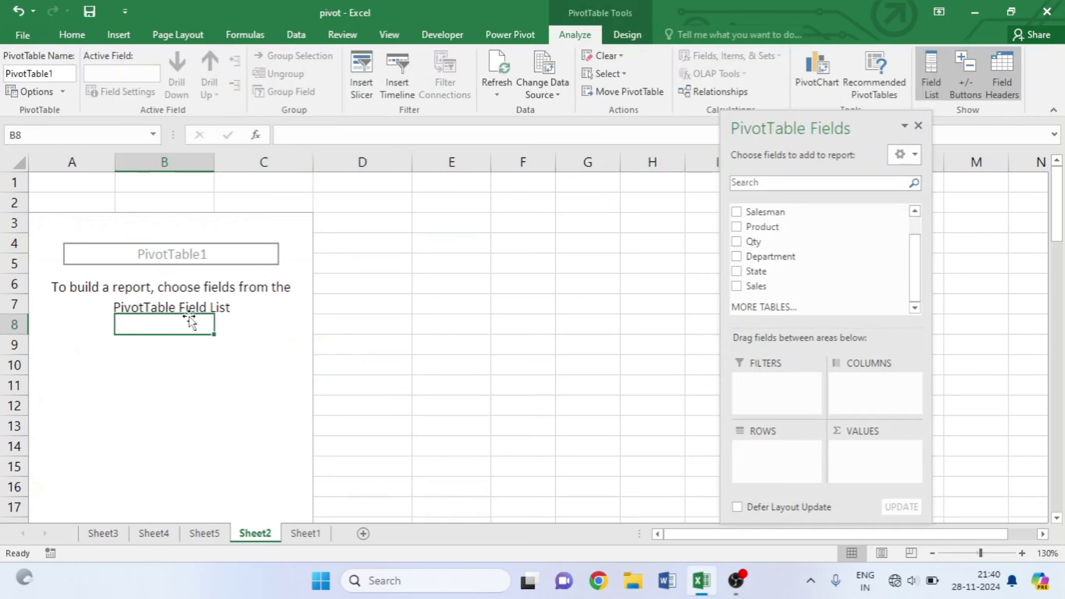
{"action": "key", "text": "Down"}
{"action": "key", "text": "Down"}
{"action": "key", "text": "shift+Down"}
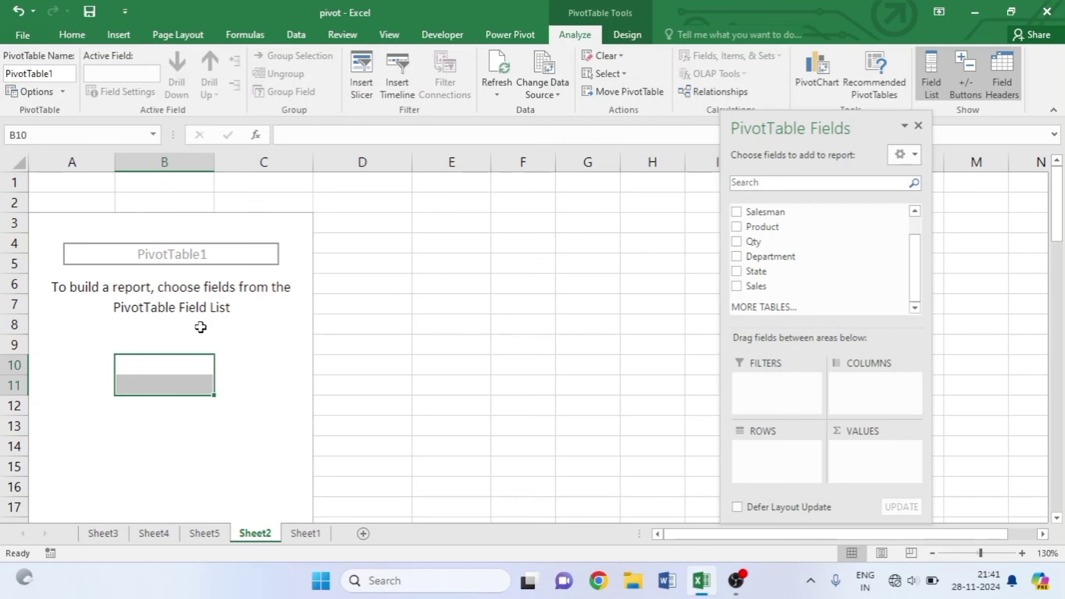
{"action": "mouse_move", "coordinate": [815, 286]}
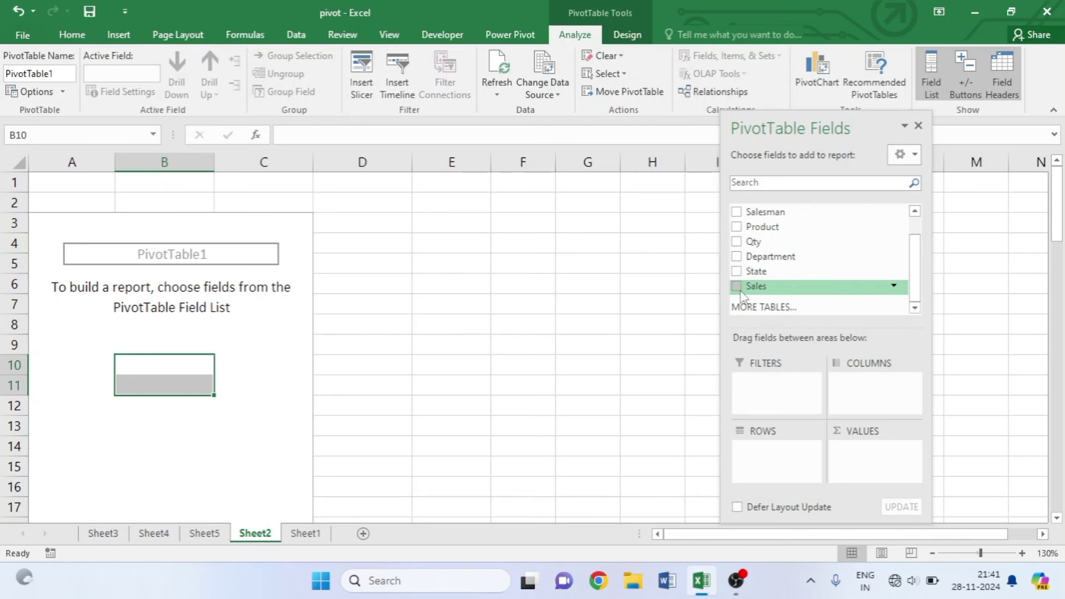
Rebuild the pivot as Sum of Sales by Product, e.g. Jeans 132645, Grand Total 892561.
{"action": "left_click_drag", "start_coordinate": [743, 294], "coordinate": [857, 465]}
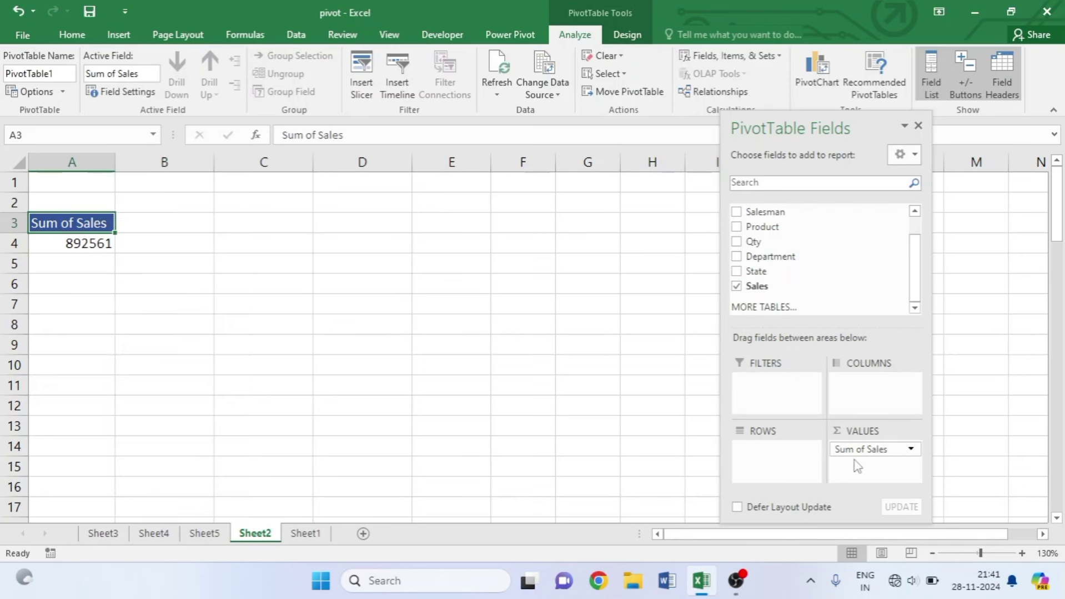
{"action": "left_click_drag", "start_coordinate": [762, 226], "coordinate": [780, 452]}
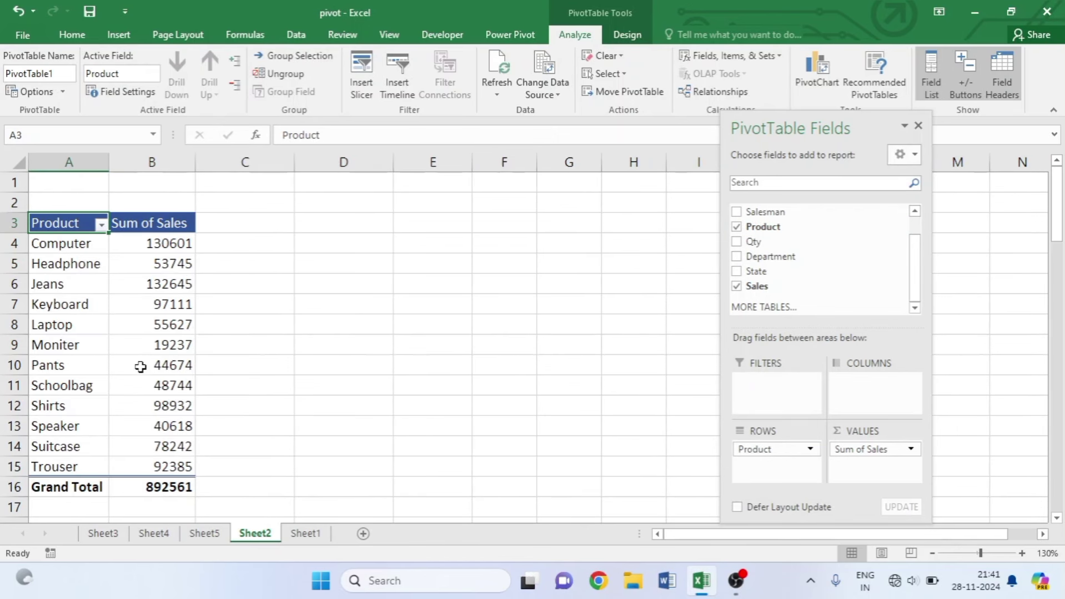
{"action": "left_click", "coordinate": [149, 277]}
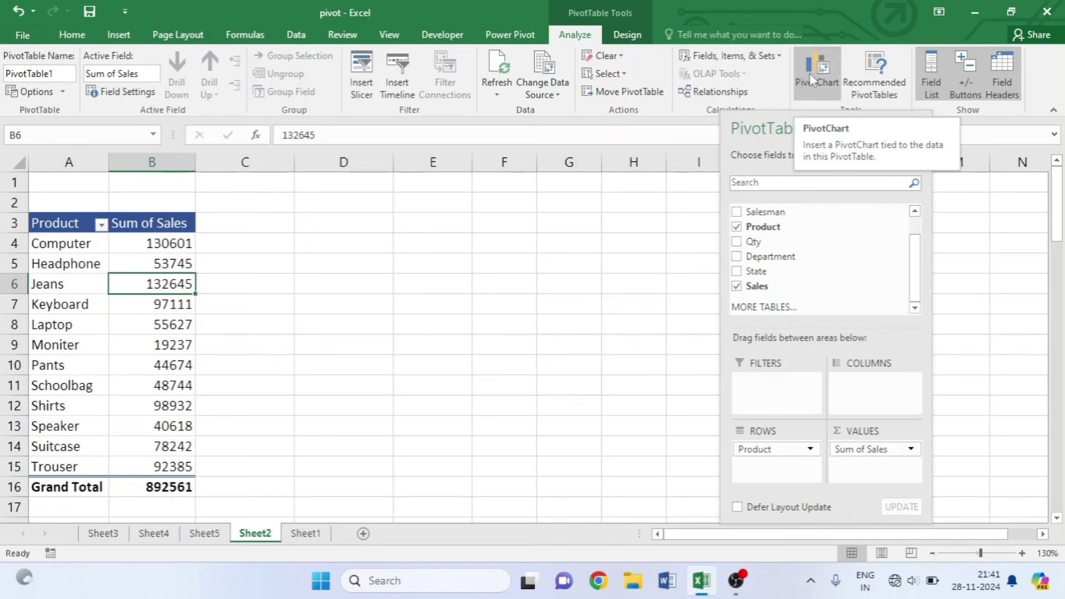
Start a PivotChart and, after previewing column variants, select 3-D Clustered Column.
{"action": "left_click", "coordinate": [814, 94]}
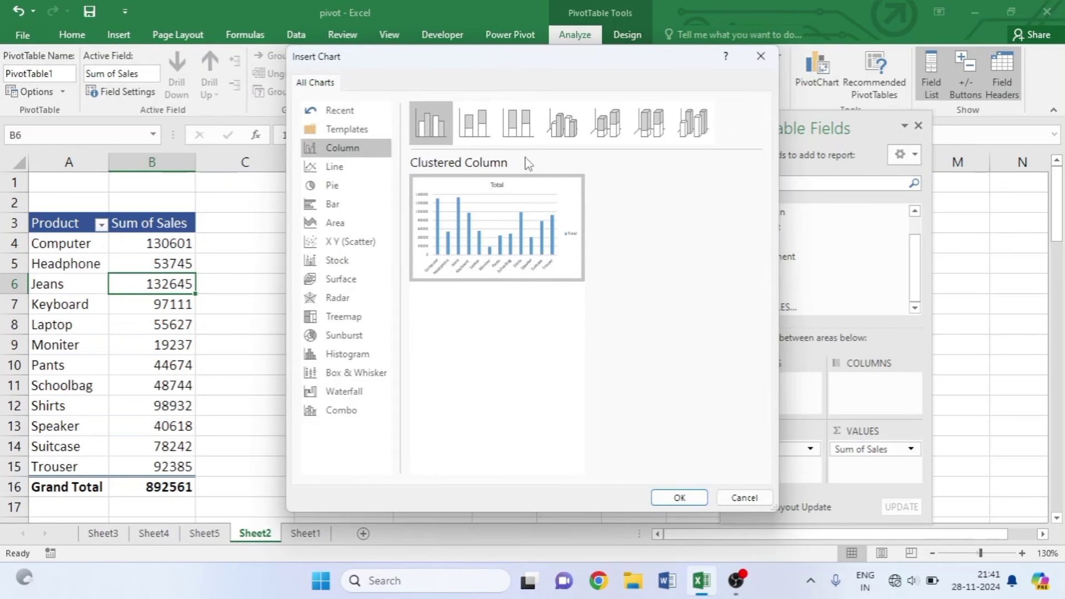
{"action": "left_click", "coordinate": [530, 132]}
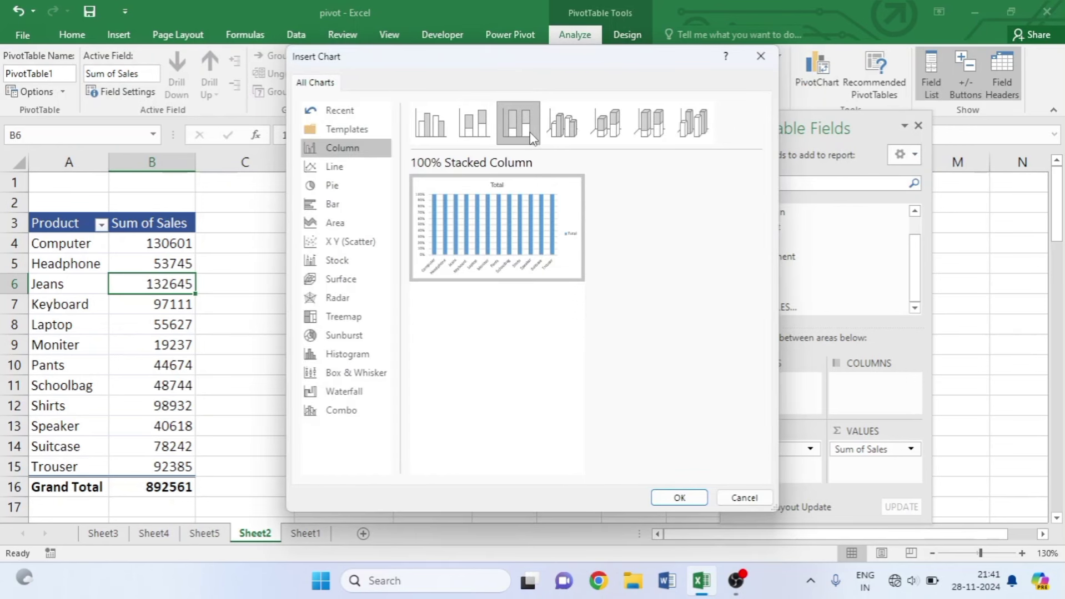
{"action": "left_click", "coordinate": [576, 133]}
{"action": "left_click", "coordinate": [602, 130]}
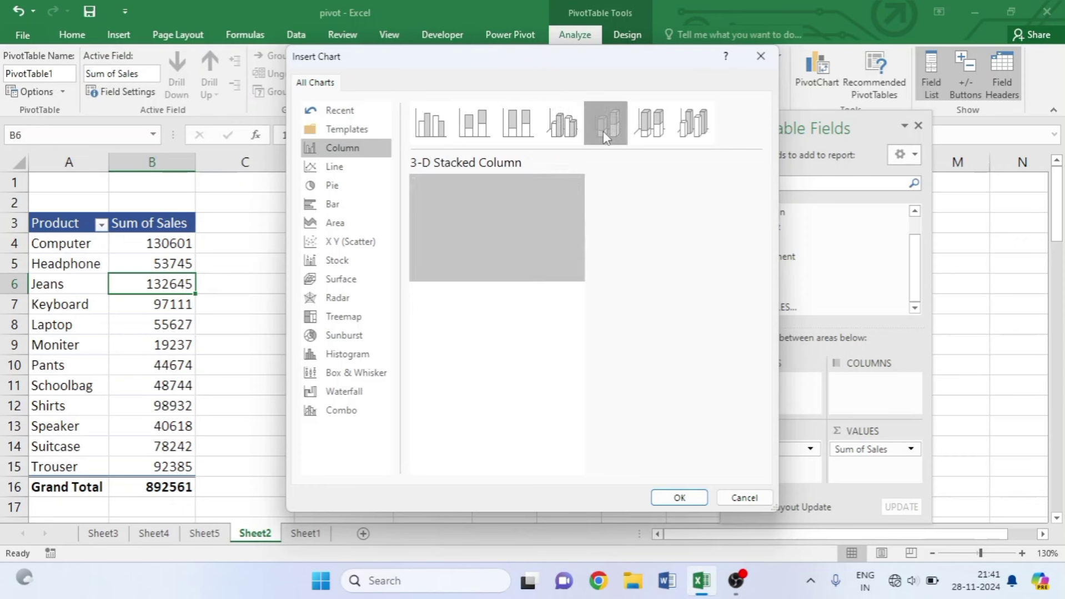
{"action": "left_click", "coordinate": [556, 127]}
{"action": "mouse_move", "coordinate": [496, 227]}
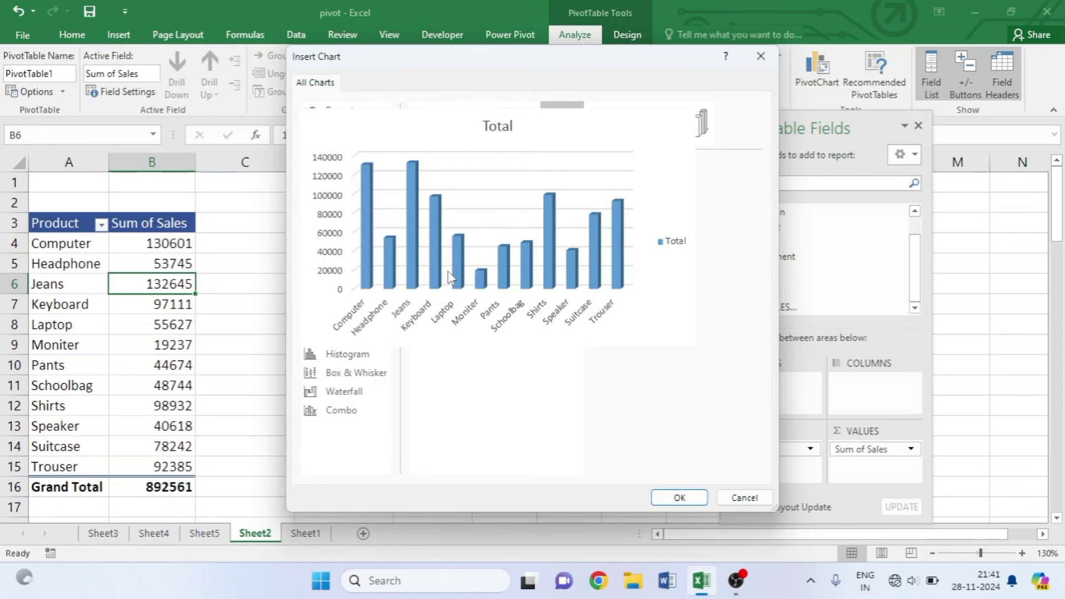
Insert the 3-D Clustered Column PivotChart and add State as its filter.
{"action": "left_click", "coordinate": [680, 499]}
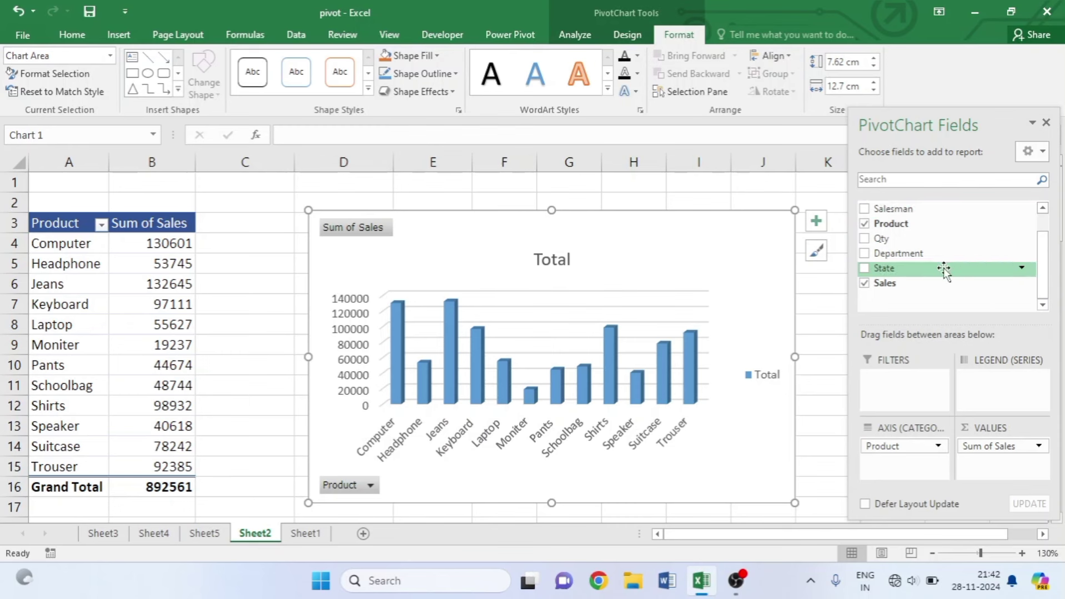
{"action": "left_click_drag", "start_coordinate": [902, 270], "coordinate": [902, 379]}
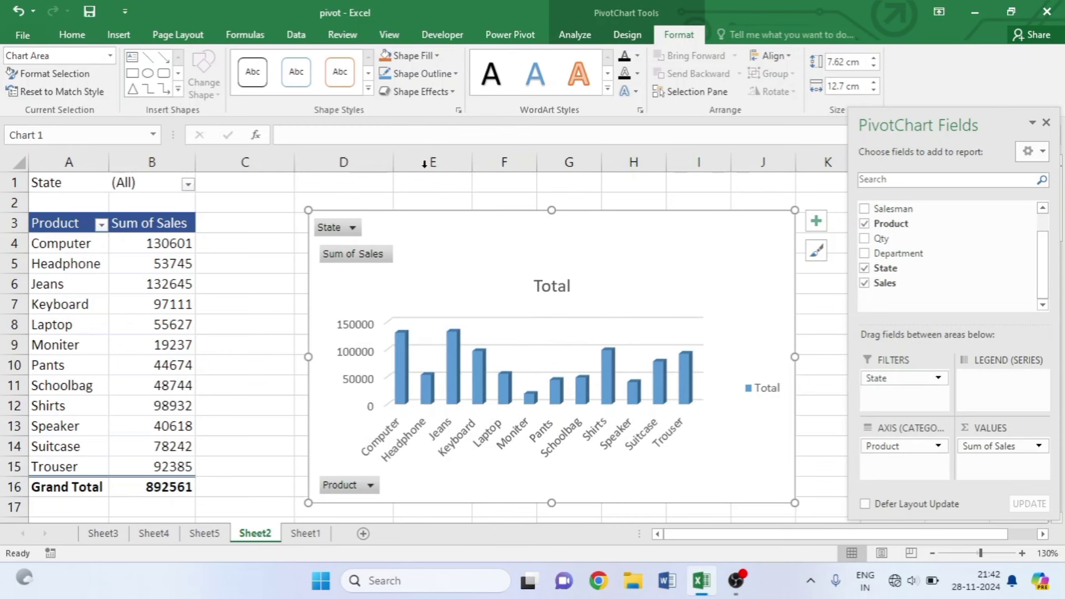
{"action": "left_click", "coordinate": [553, 322]}
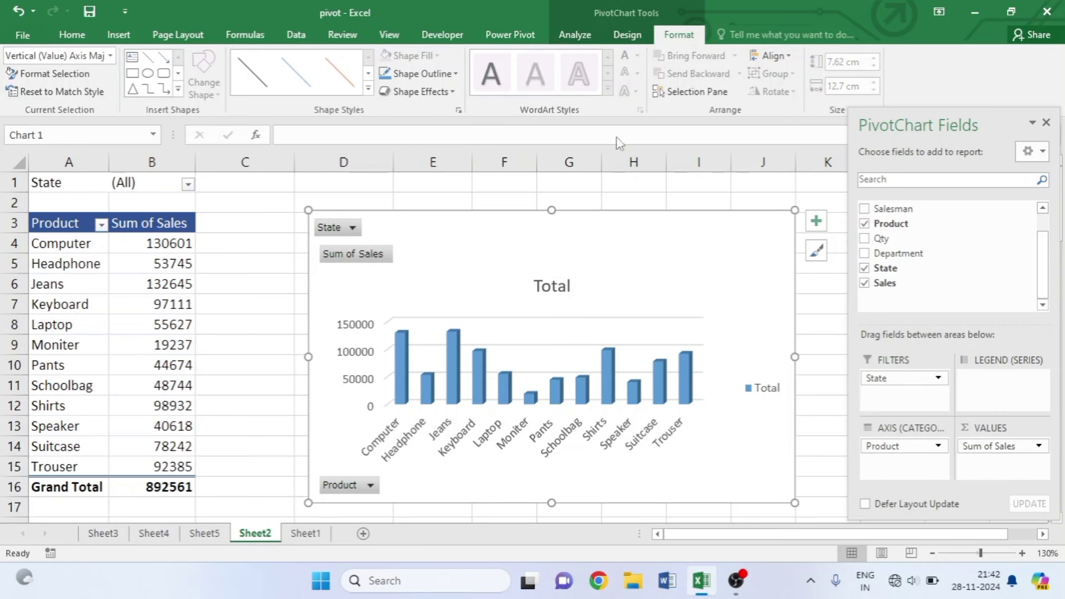
Apply chart Style 8 with orange Color 3, then switch to dark Style 6 with value labels.
{"action": "left_click", "coordinate": [627, 36]}
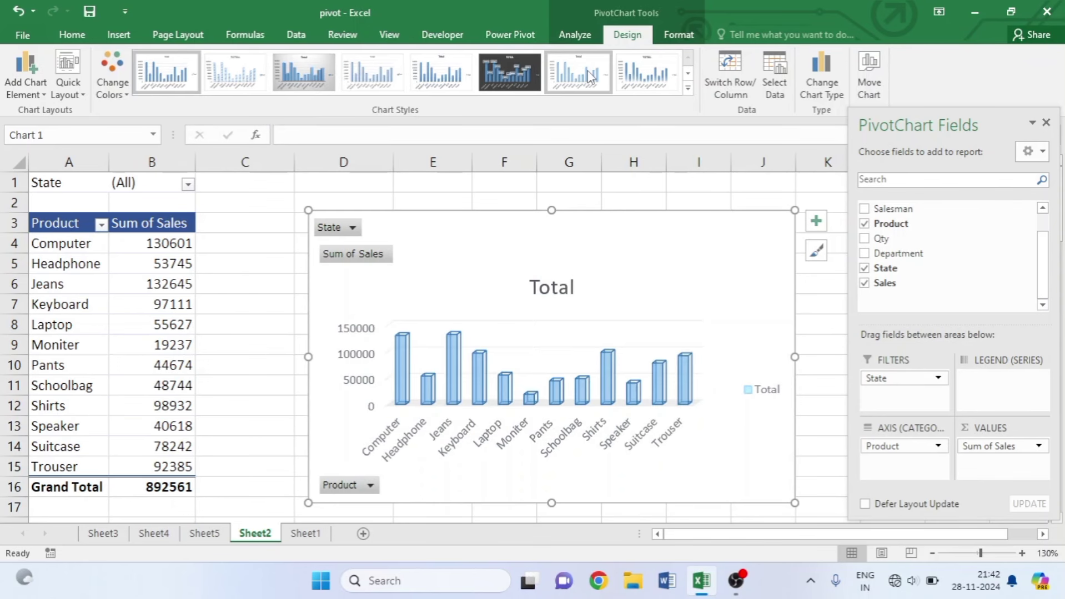
{"action": "left_click", "coordinate": [645, 75]}
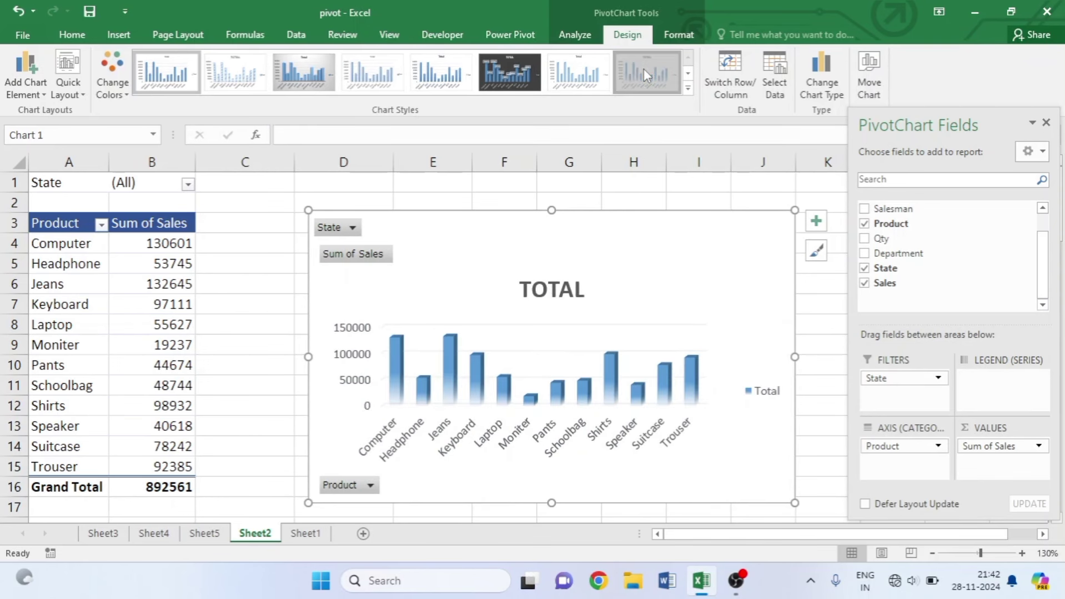
{"action": "left_click", "coordinate": [99, 92]}
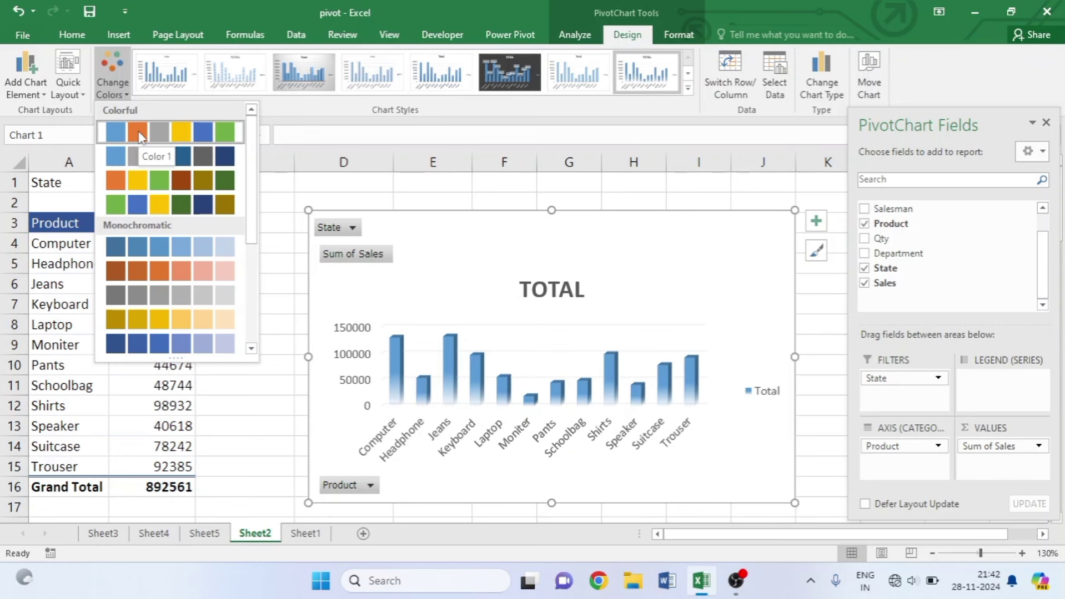
{"action": "left_click", "coordinate": [111, 185]}
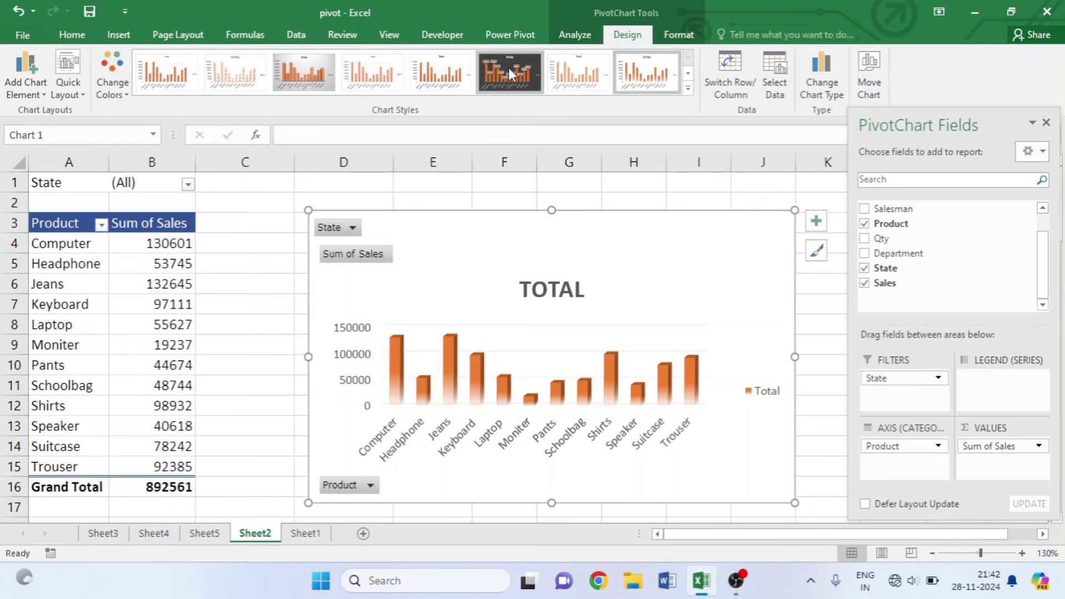
{"action": "left_click", "coordinate": [509, 68]}
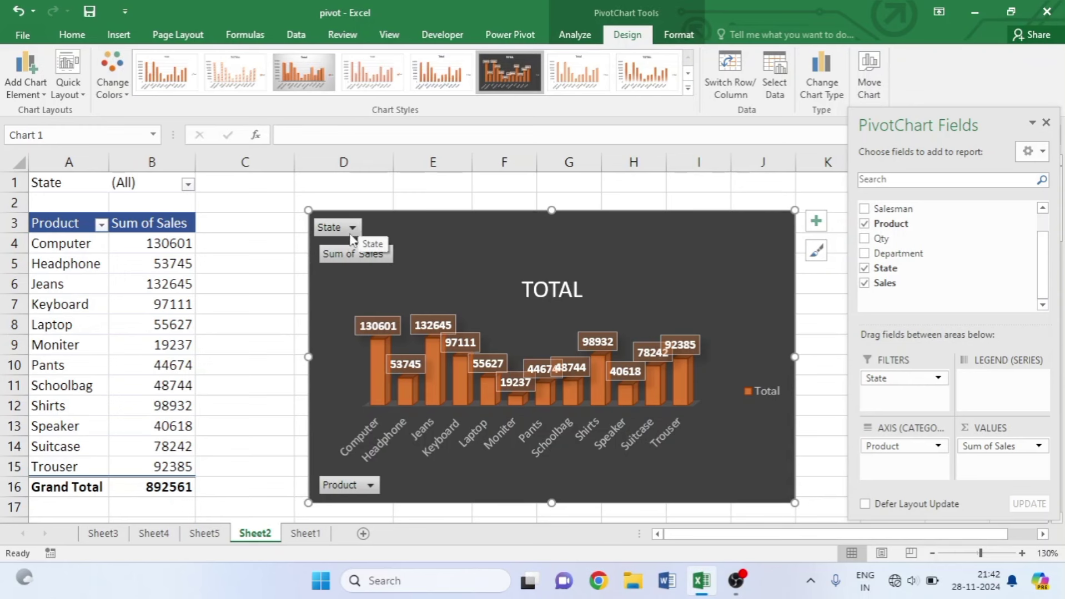
Filter the pivot and 3-D chart by State to Delhi only.
{"action": "left_click", "coordinate": [352, 231]}
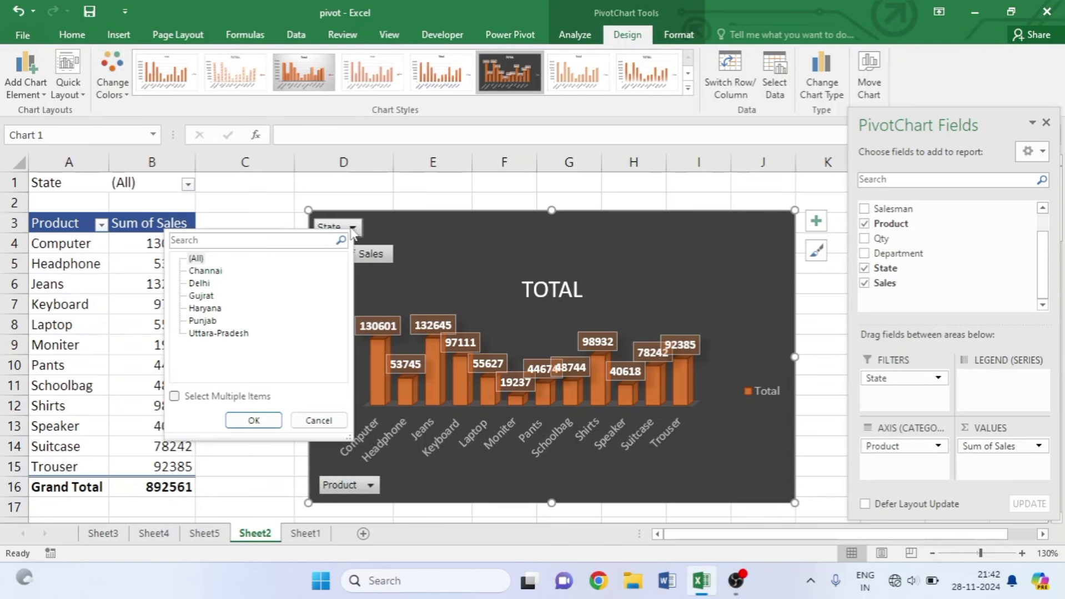
{"action": "left_click", "coordinate": [199, 285]}
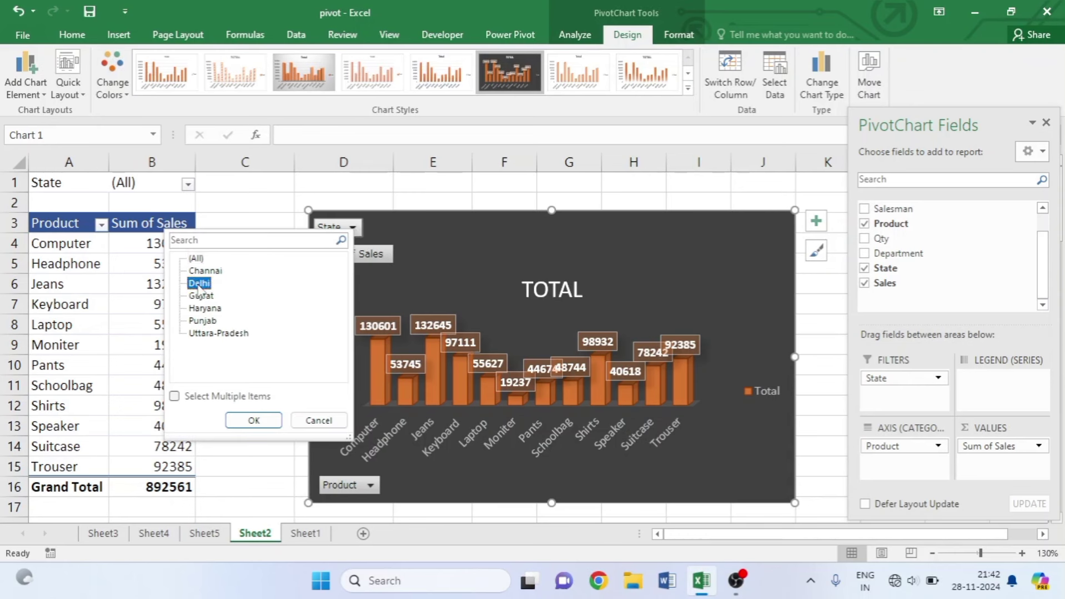
{"action": "left_click", "coordinate": [254, 422]}
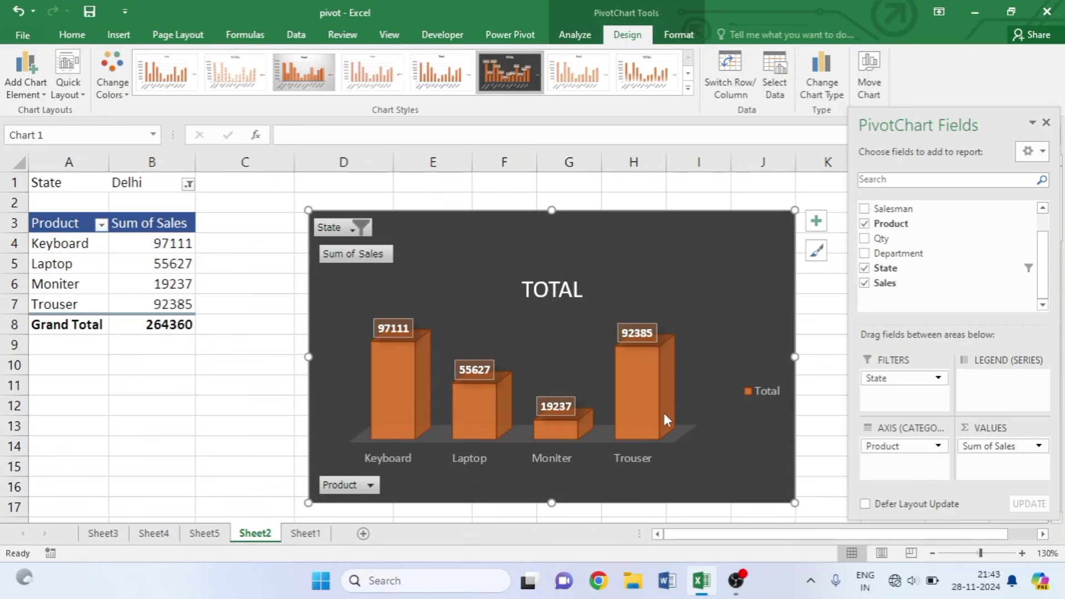
Refilter to Punjab, leaving Headphone 53745 and Pants 44674, then delete the PivotChart.
{"action": "left_click", "coordinate": [352, 230]}
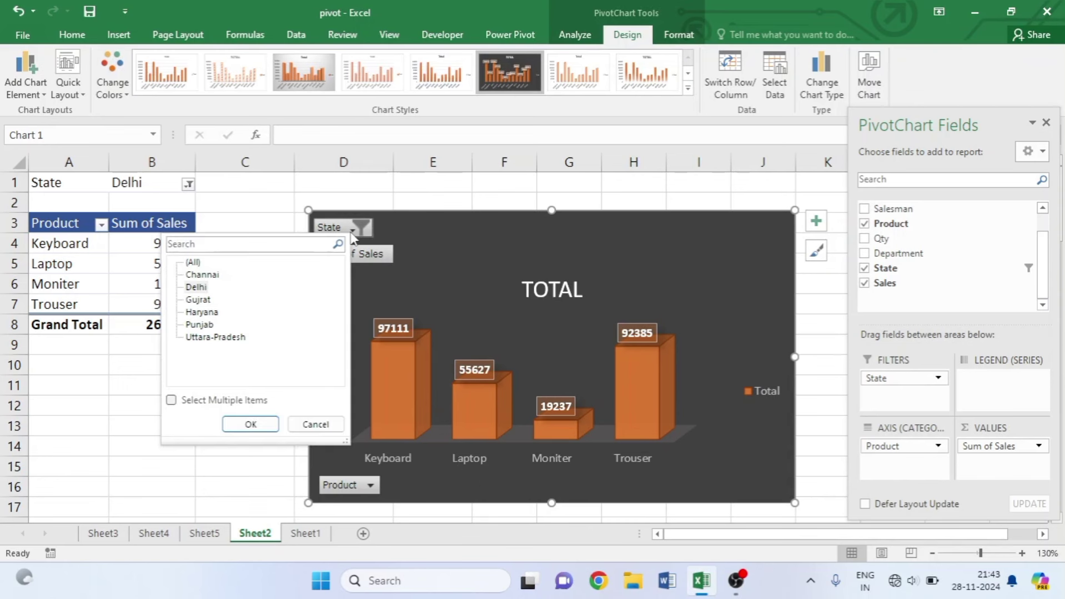
{"action": "left_click", "coordinate": [199, 325]}
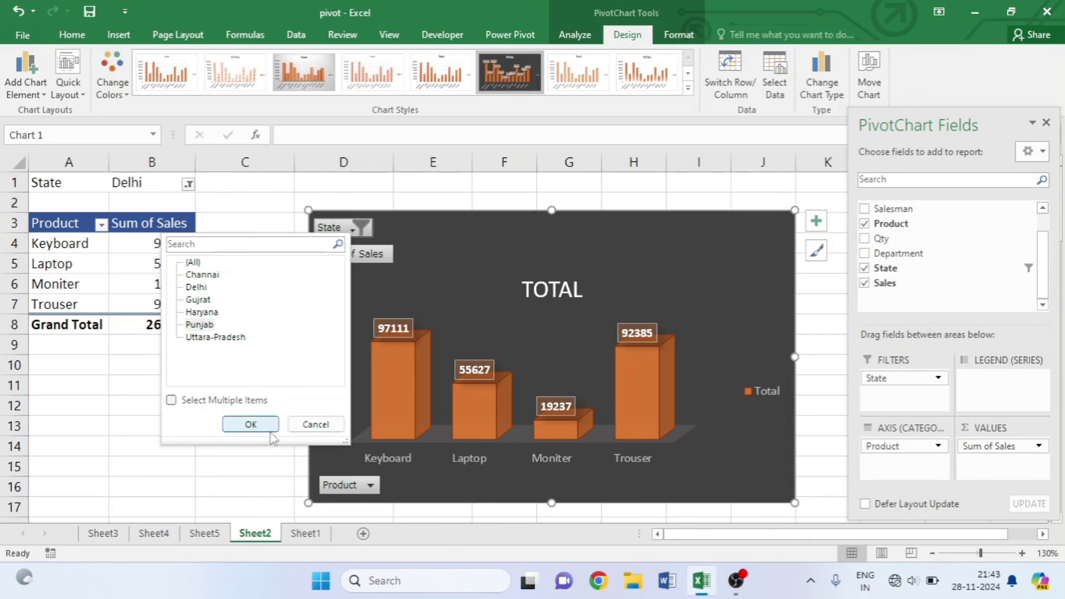
{"action": "left_click", "coordinate": [250, 424]}
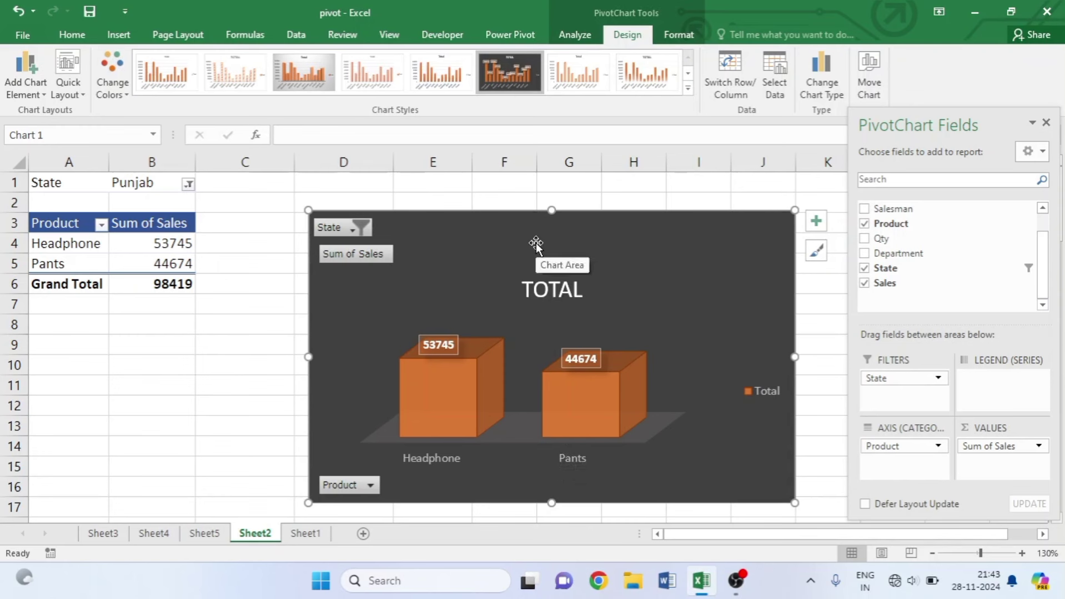
{"action": "key", "text": "Delete"}
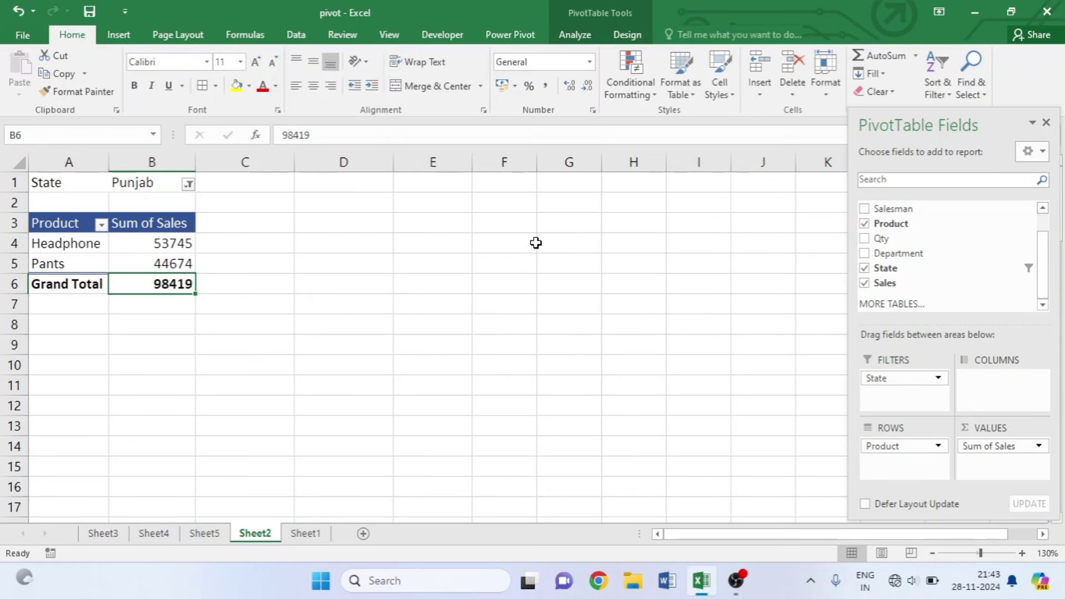
Set the pivot's B1 State filter back to (All), restoring the 892561 total.
{"action": "left_click", "coordinate": [188, 185]}
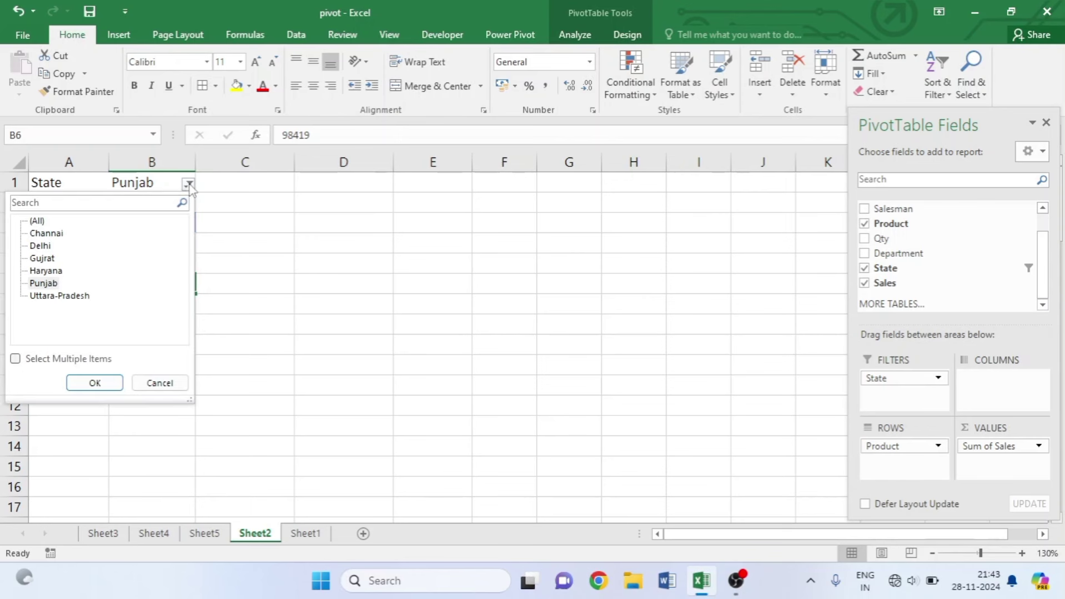
{"action": "left_click", "coordinate": [39, 222]}
{"action": "left_click", "coordinate": [107, 384]}
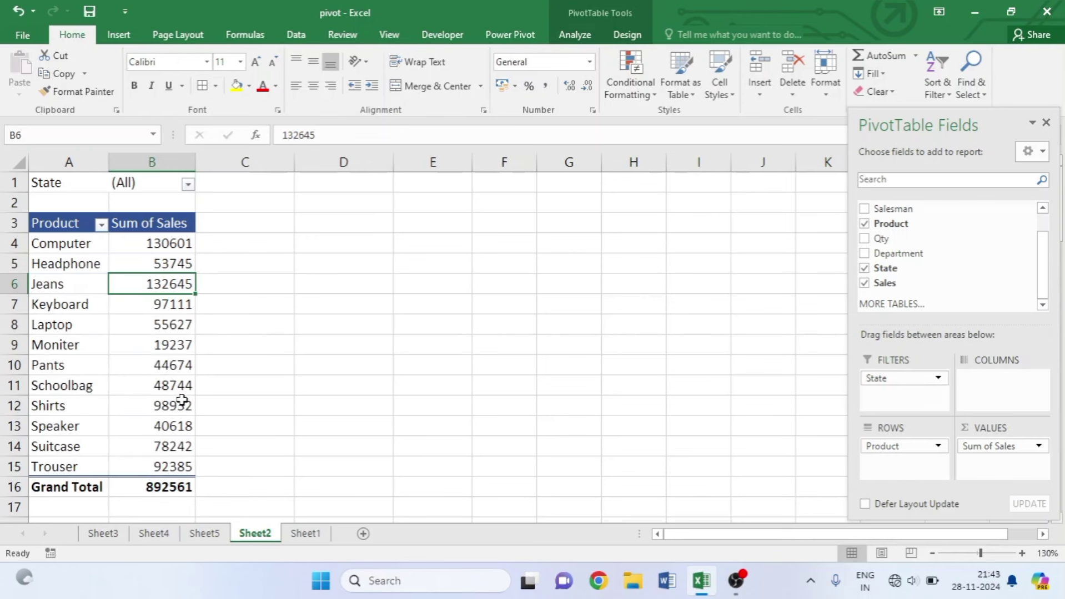
Select a cell inside the pivot table and bring up the PivotTable Analyze commands.
{"action": "left_click", "coordinate": [331, 300]}
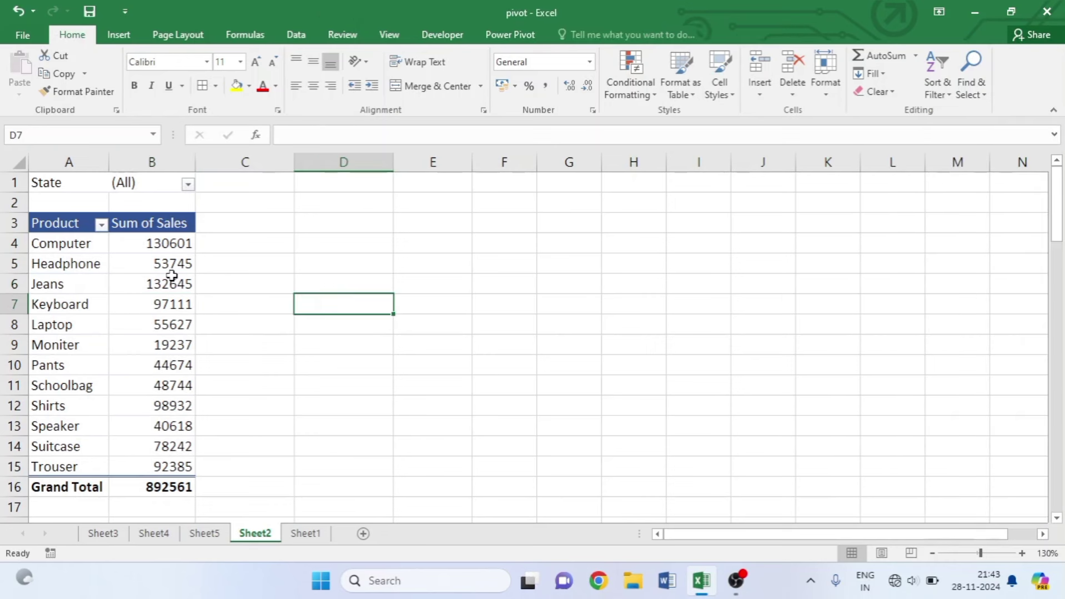
{"action": "left_click", "coordinate": [150, 259]}
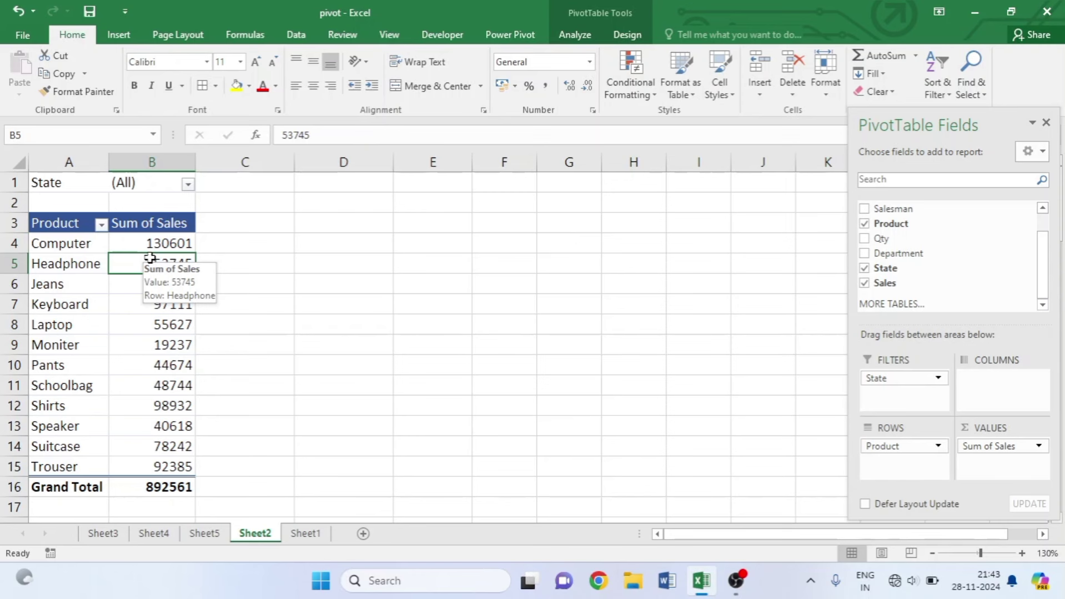
{"action": "left_click", "coordinate": [627, 35]}
{"action": "left_click", "coordinate": [575, 35]}
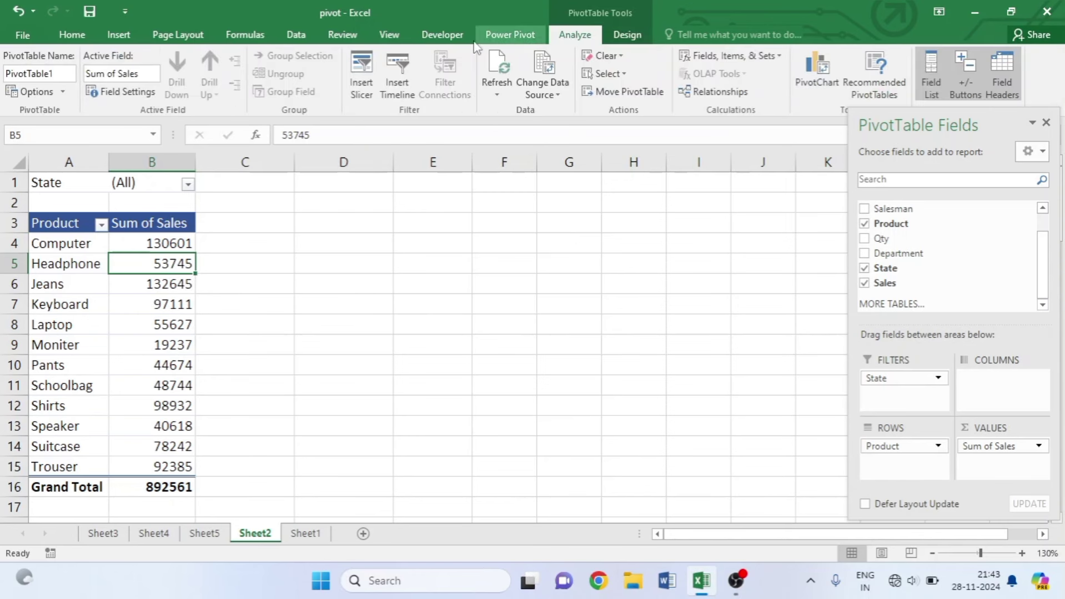
Insert Department and State slicers and place the State slicer beside the Department one.
{"action": "left_click", "coordinate": [361, 91]}
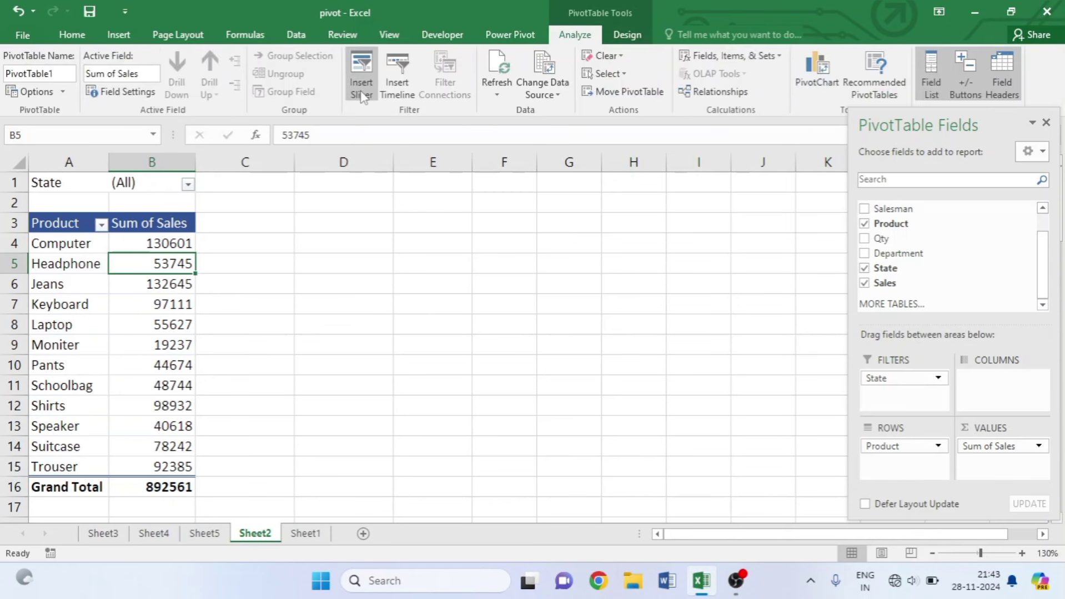
{"action": "left_click", "coordinate": [361, 92]}
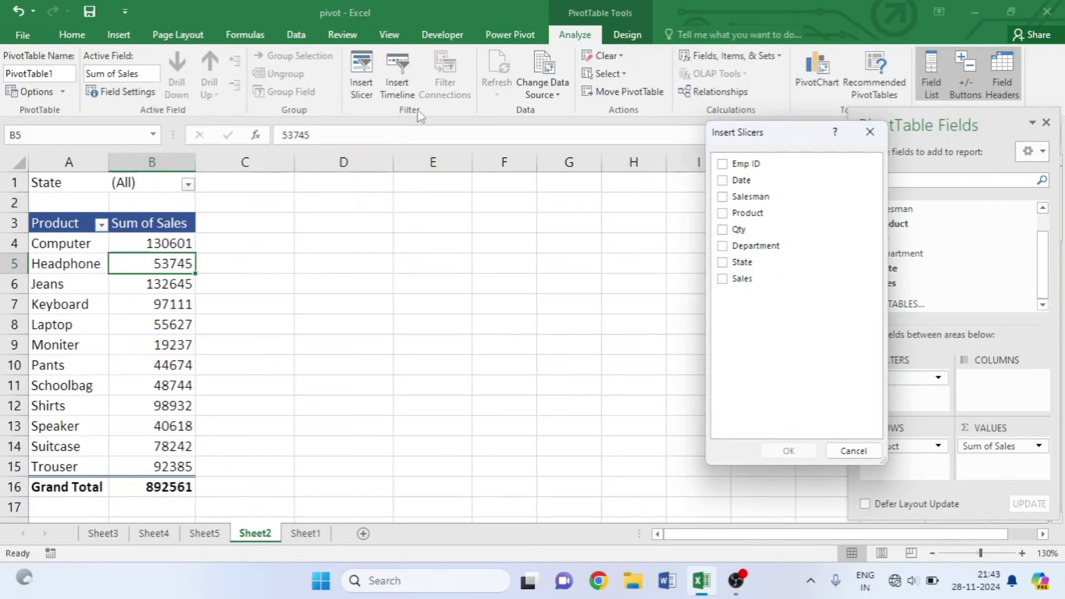
{"action": "left_click", "coordinate": [723, 247]}
{"action": "left_click", "coordinate": [723, 262]}
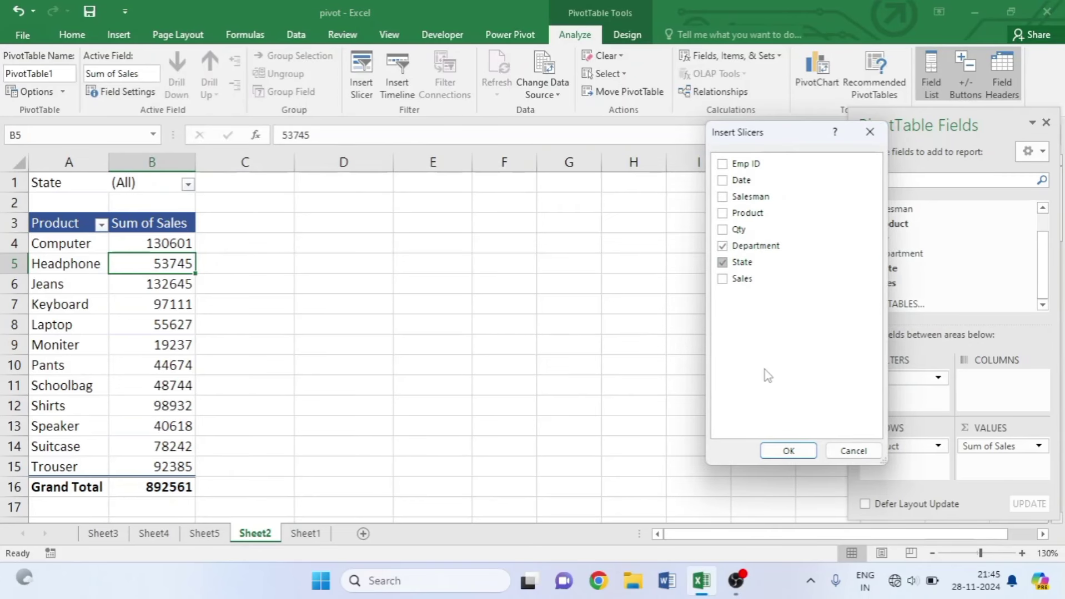
{"action": "left_click", "coordinate": [776, 454]}
{"action": "mouse_move", "coordinate": [542, 254]}
{"action": "left_mouse_down"}
{"action": "mouse_move", "coordinate": [661, 233]}
{"action": "mouse_move", "coordinate": [694, 204]}
{"action": "left_mouse_up"}
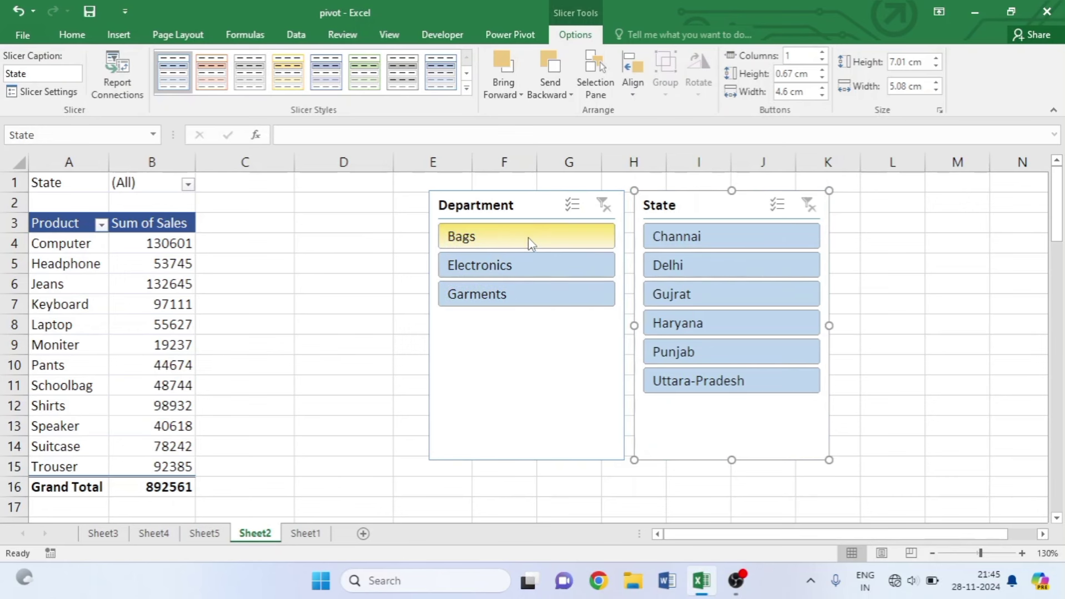
Filter by Bags, Electronics, then Garments departments, then by Channai and Delhi states.
{"action": "left_click", "coordinate": [511, 240]}
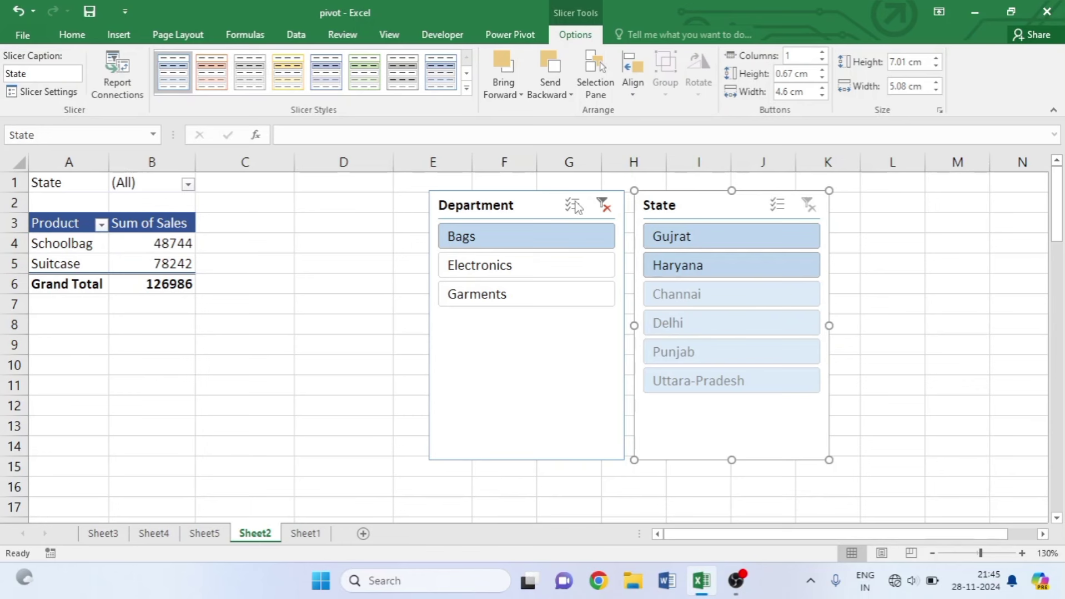
{"action": "left_click", "coordinate": [537, 266]}
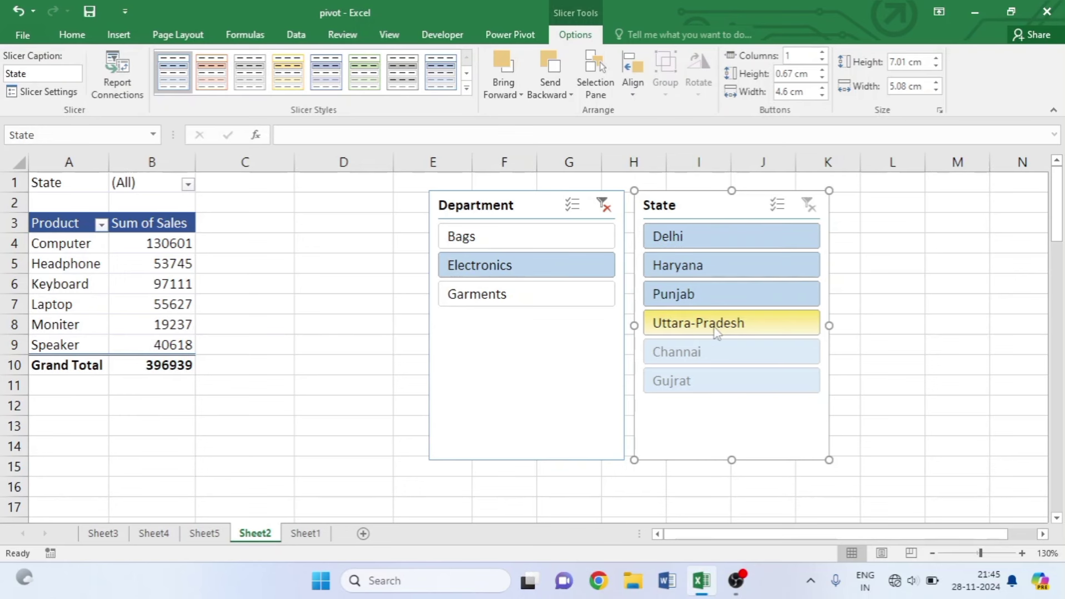
{"action": "left_click", "coordinate": [506, 295]}
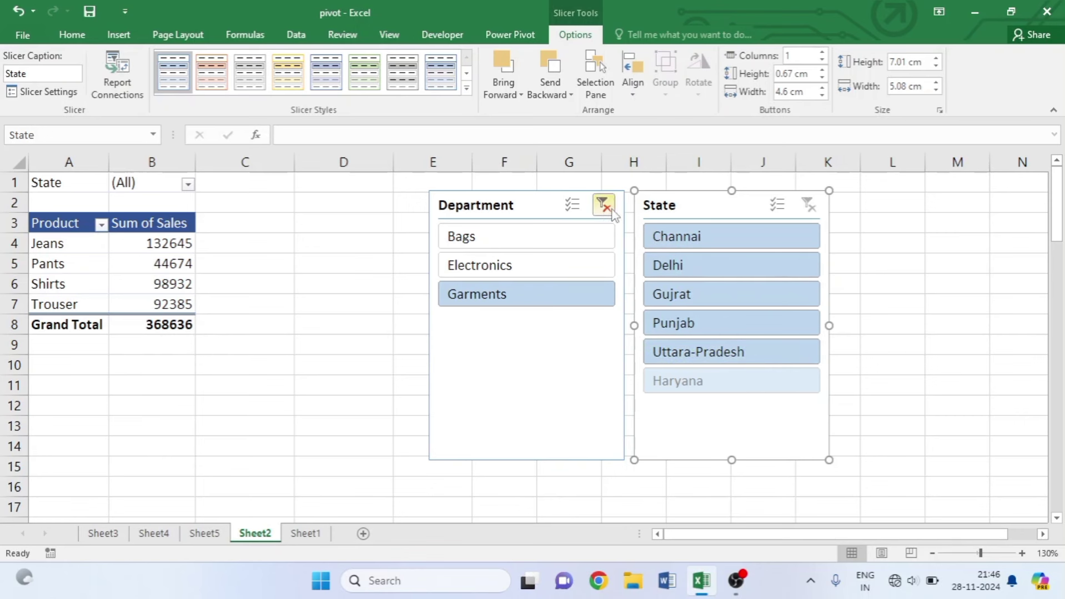
{"action": "left_click", "coordinate": [741, 247]}
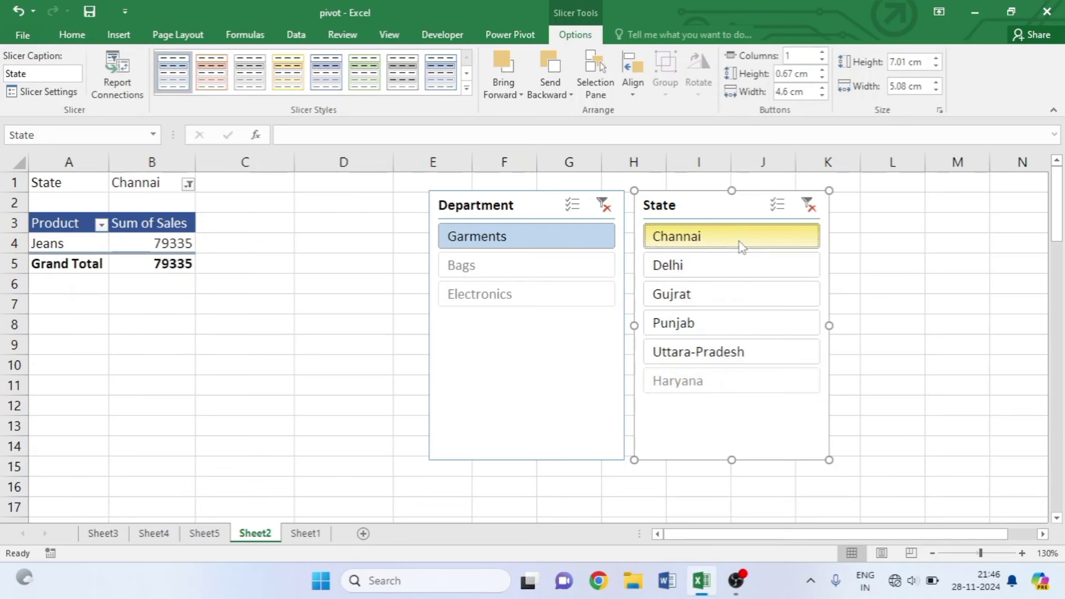
{"action": "left_click", "coordinate": [737, 276]}
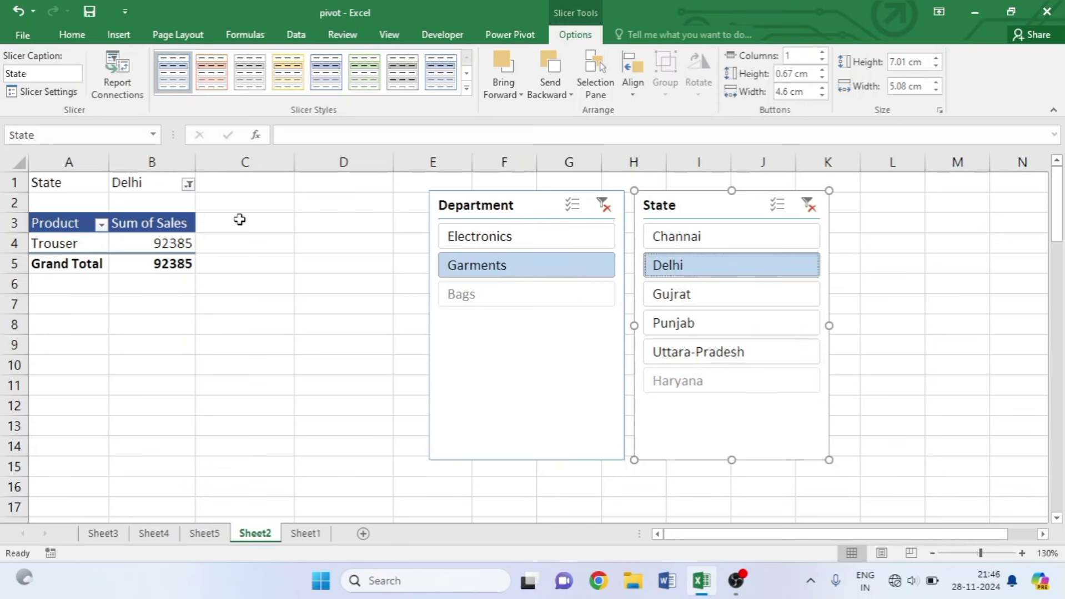
Clear both slicers, try Channai, Uttara-Pradesh, Punjab, and end on Gujrat (total 125986).
{"action": "left_click", "coordinate": [808, 207]}
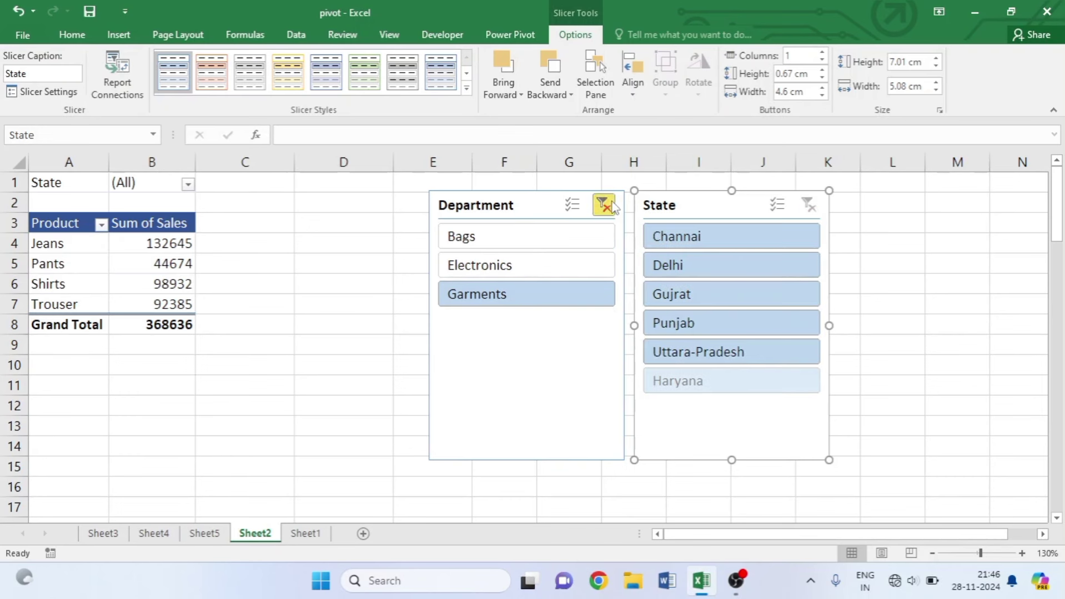
{"action": "left_click", "coordinate": [604, 207]}
{"action": "left_click", "coordinate": [715, 241]}
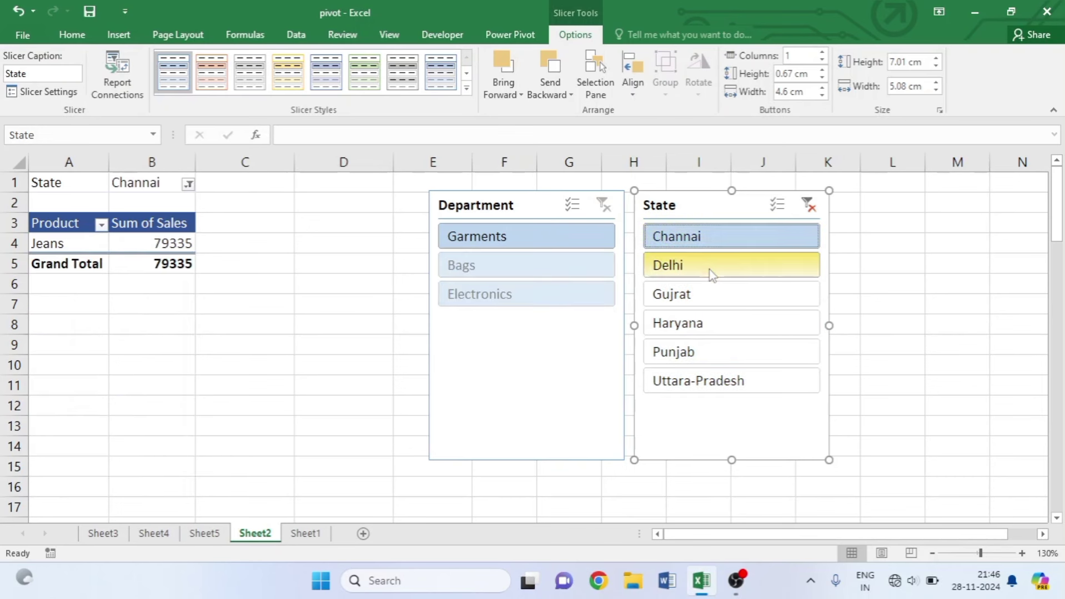
{"action": "left_click", "coordinate": [705, 387]}
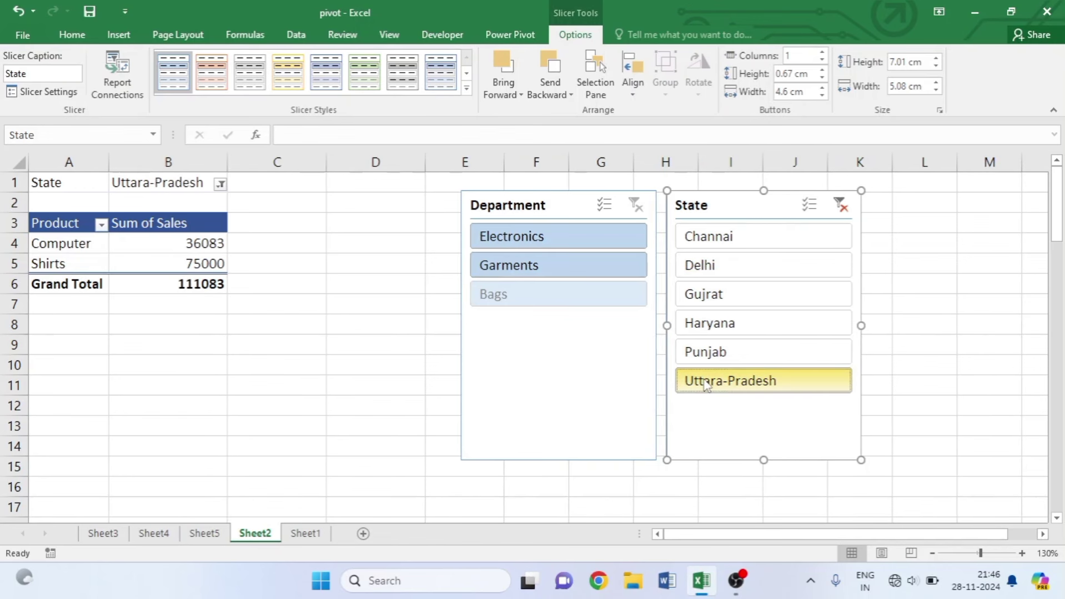
{"action": "left_click", "coordinate": [725, 353]}
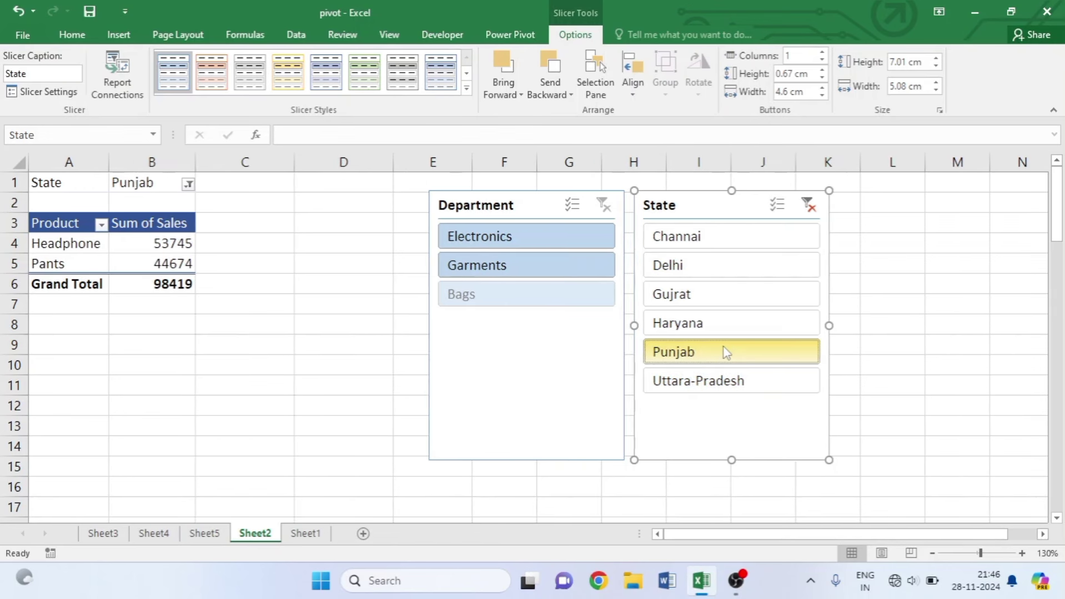
{"action": "left_click", "coordinate": [745, 306]}
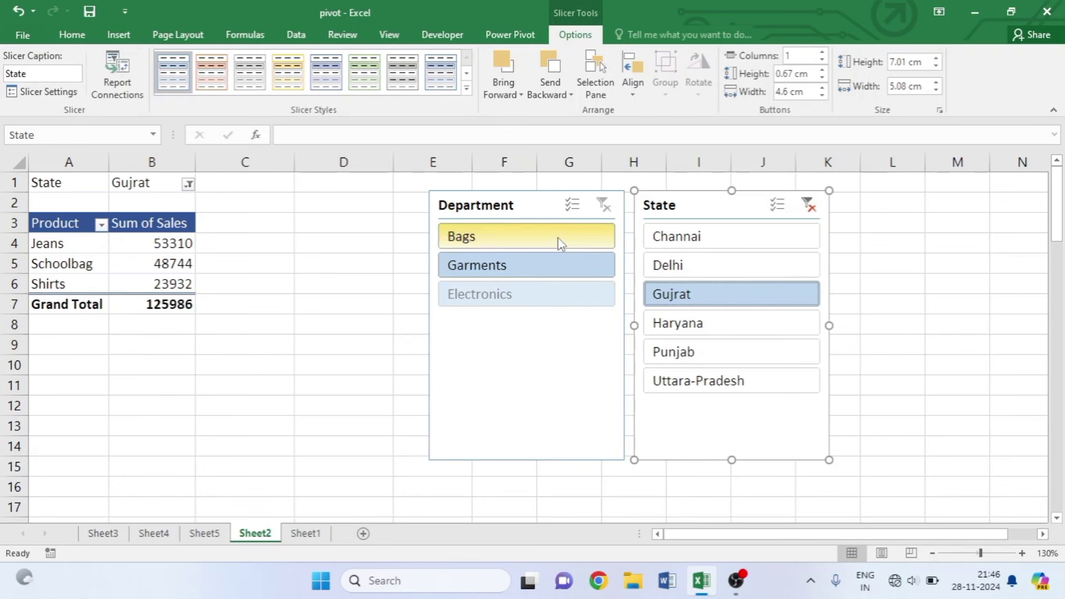
{"action": "left_click", "coordinate": [545, 206]}
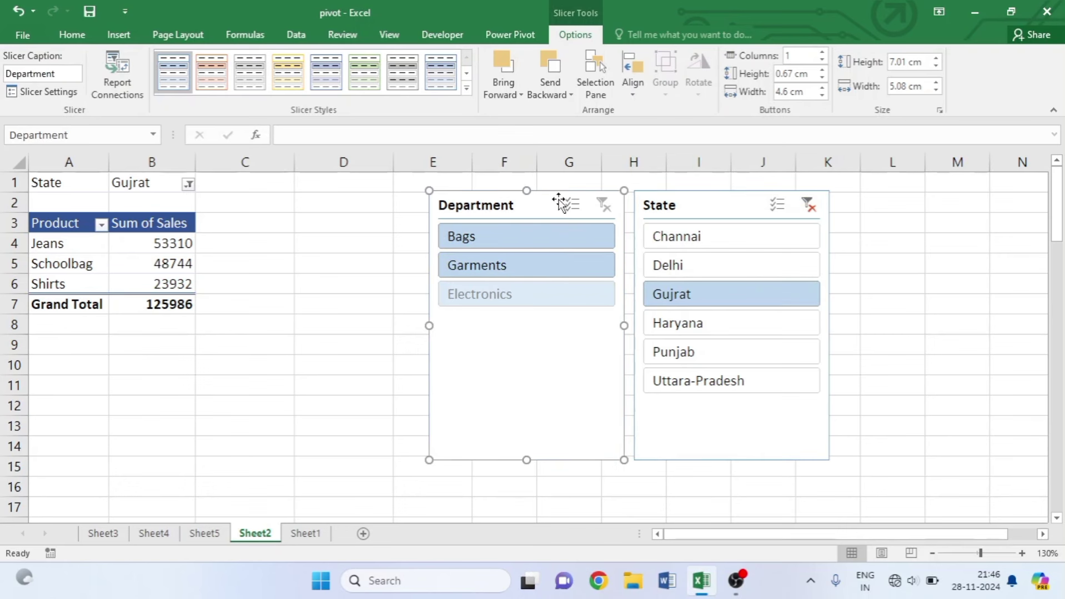
Delete the Department and State slicers.
{"action": "key", "text": "Delete"}
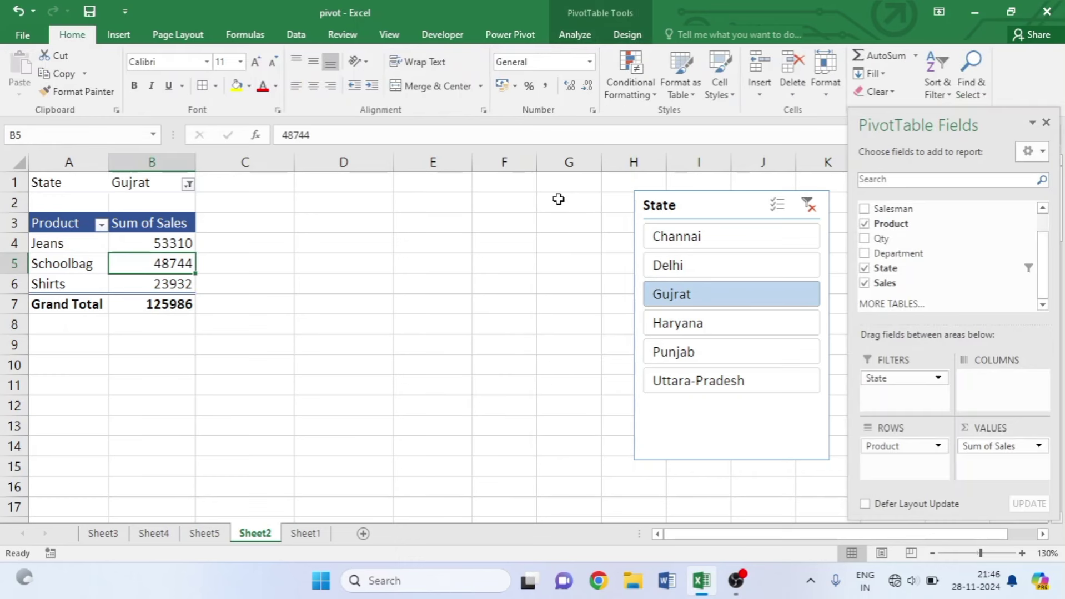
{"action": "left_click", "coordinate": [718, 206]}
{"action": "key", "text": "Delete"}
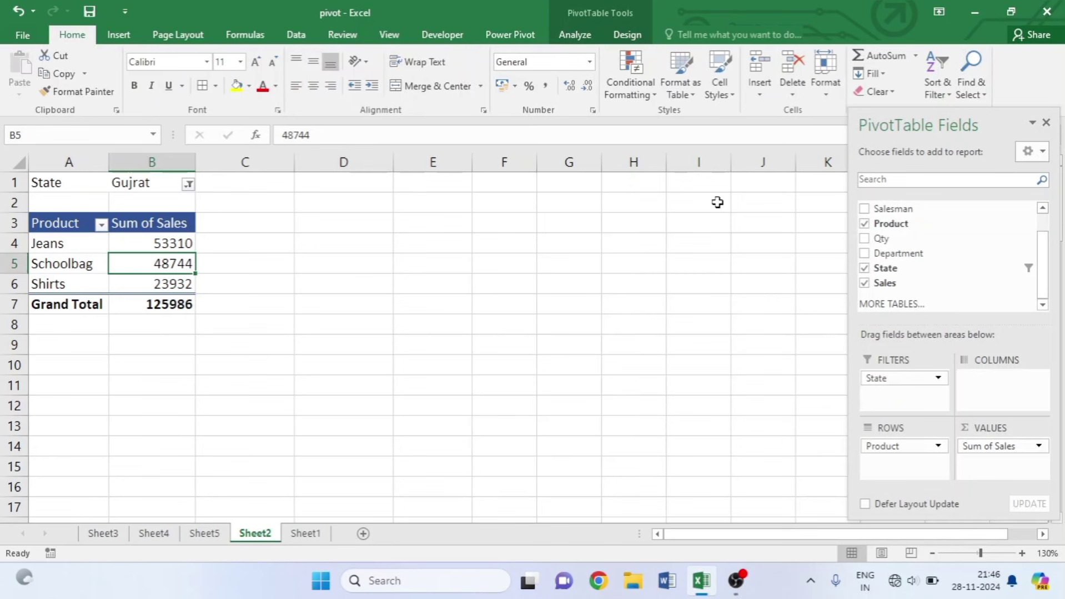
Return the pivot's State filter to (All), showing all products totalling 892561.
{"action": "left_click", "coordinate": [188, 183]}
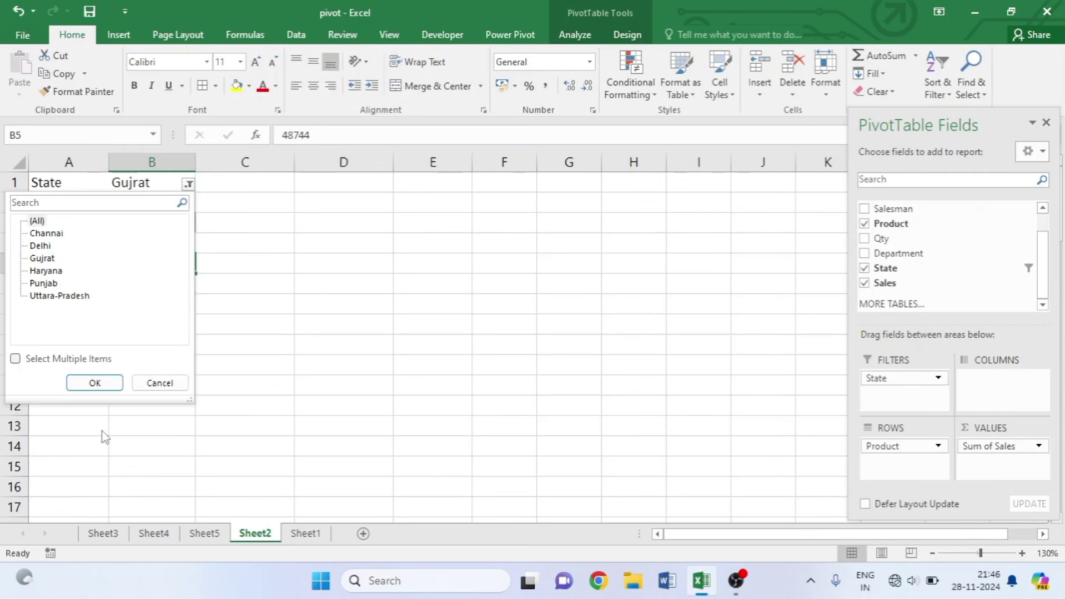
{"action": "left_click", "coordinate": [95, 383]}
{"action": "key", "text": "ctrl+z"}
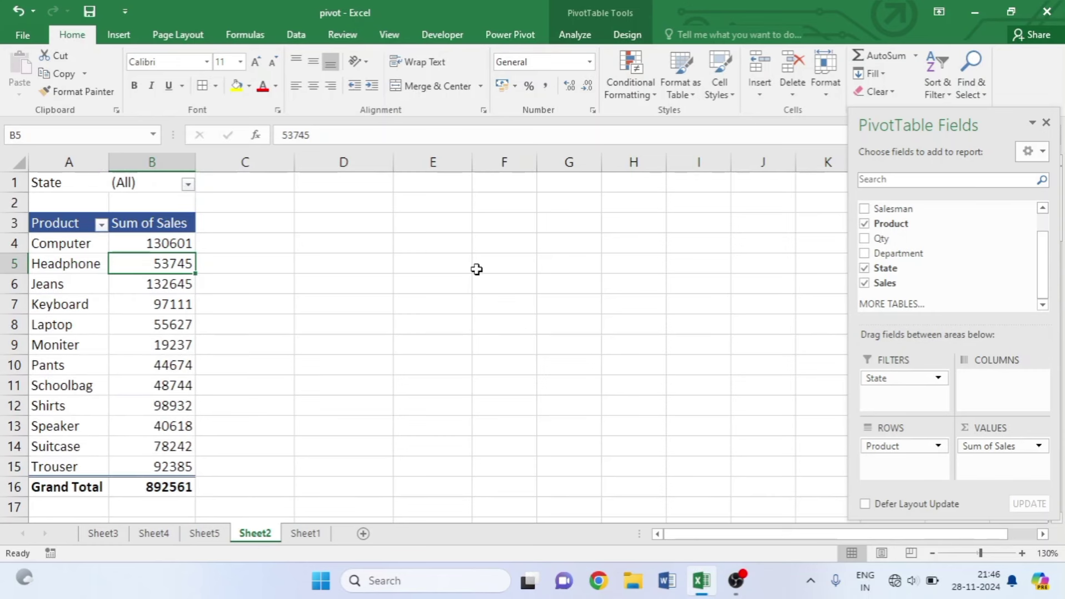